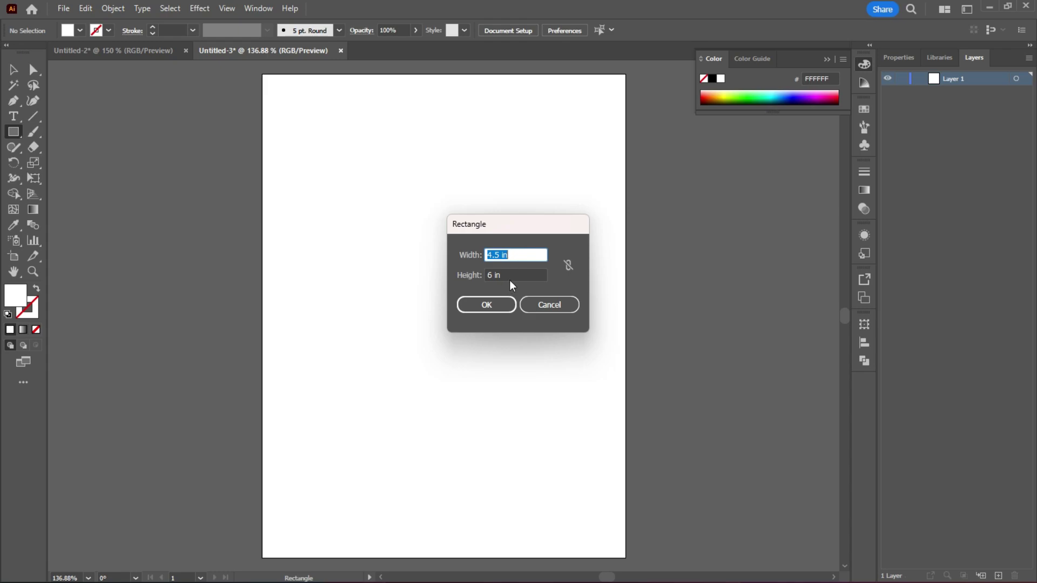
# Create a rectangle 4.5 in wide and 6 in high
pyautogui.click(505, 275)
pyautogui.click(508, 258)
pyautogui.click(486, 305)
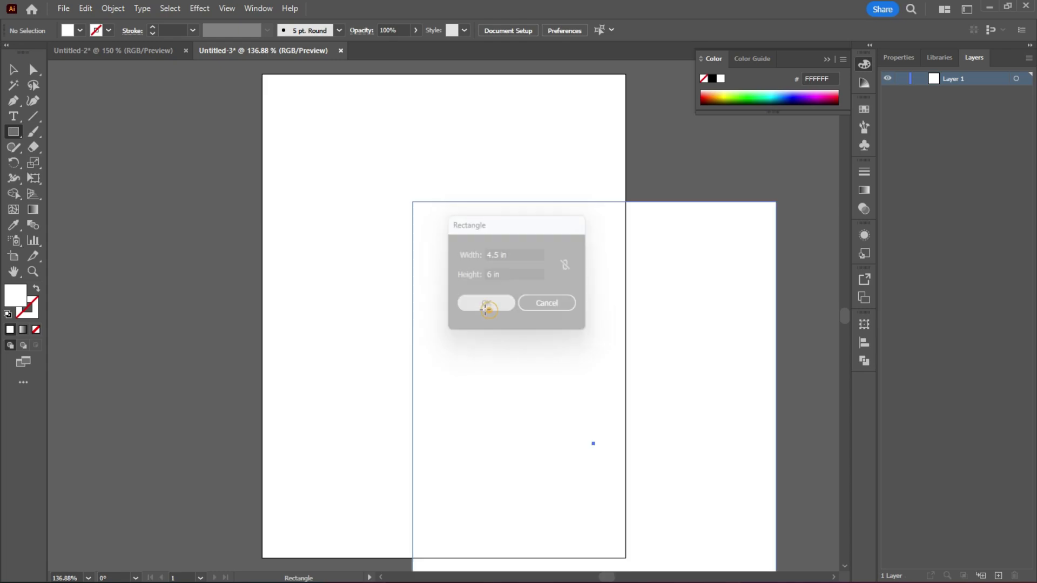
# Center the rectangle horizontally and vertically on the artboard
pyautogui.click(897, 57)
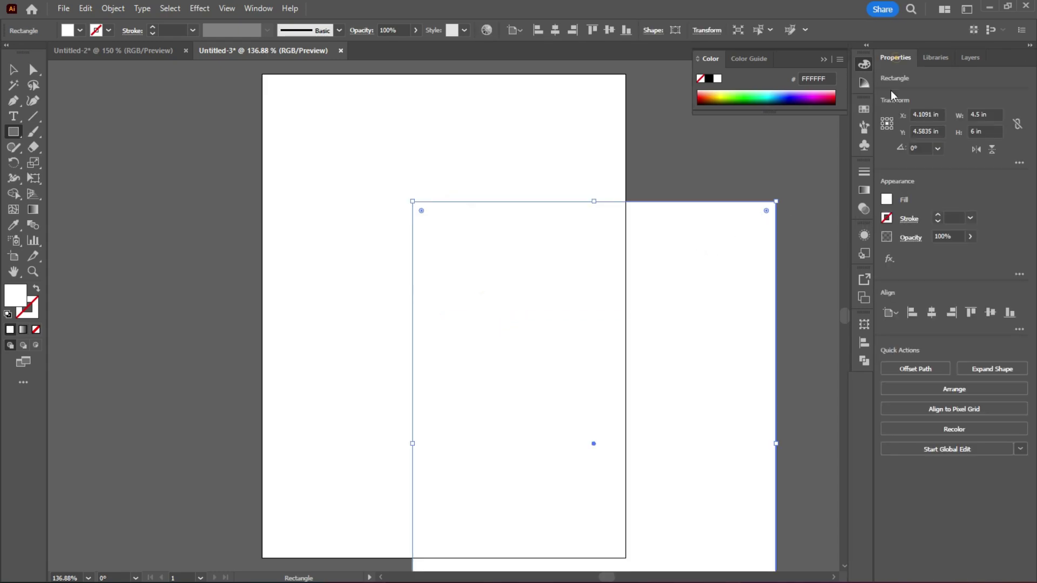
pyautogui.click(891, 312)
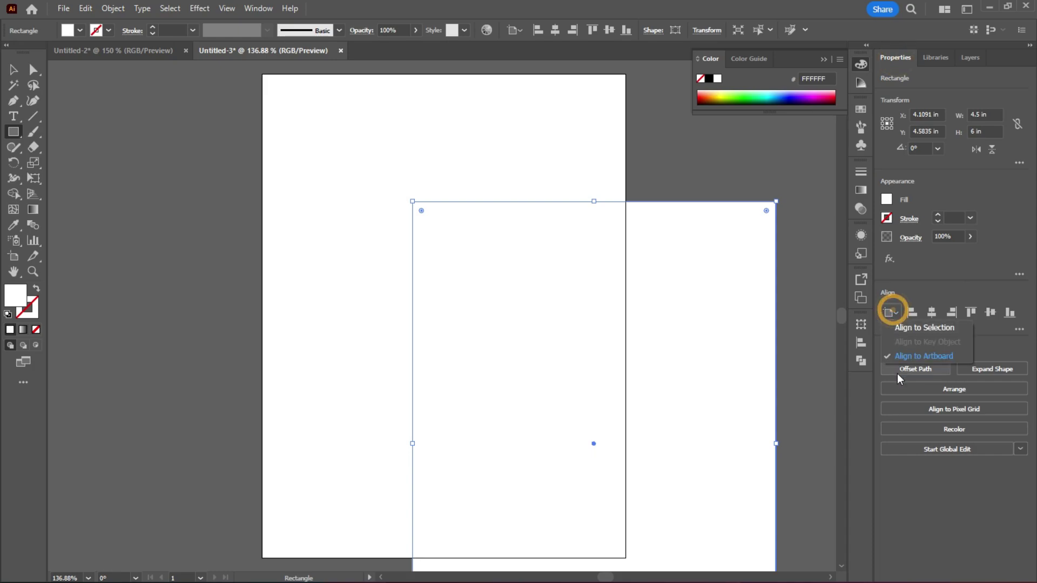
pyautogui.click(908, 329)
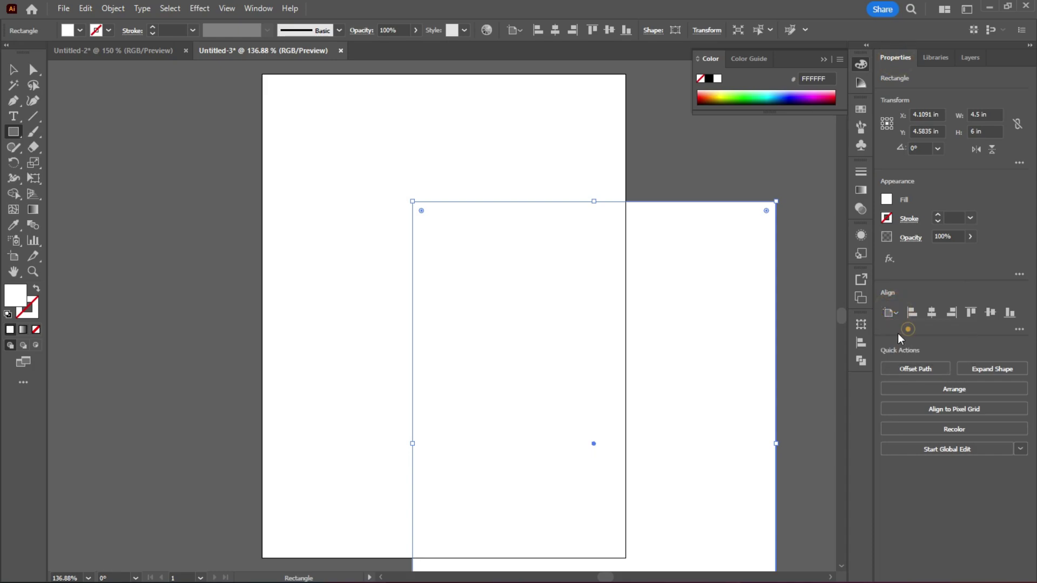
pyautogui.click(932, 312)
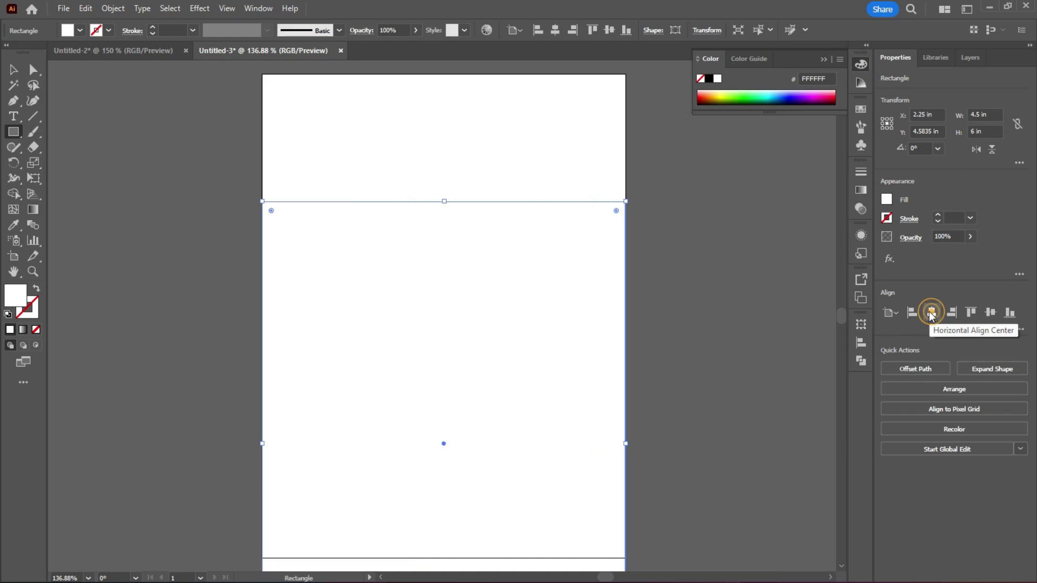
pyautogui.click(986, 313)
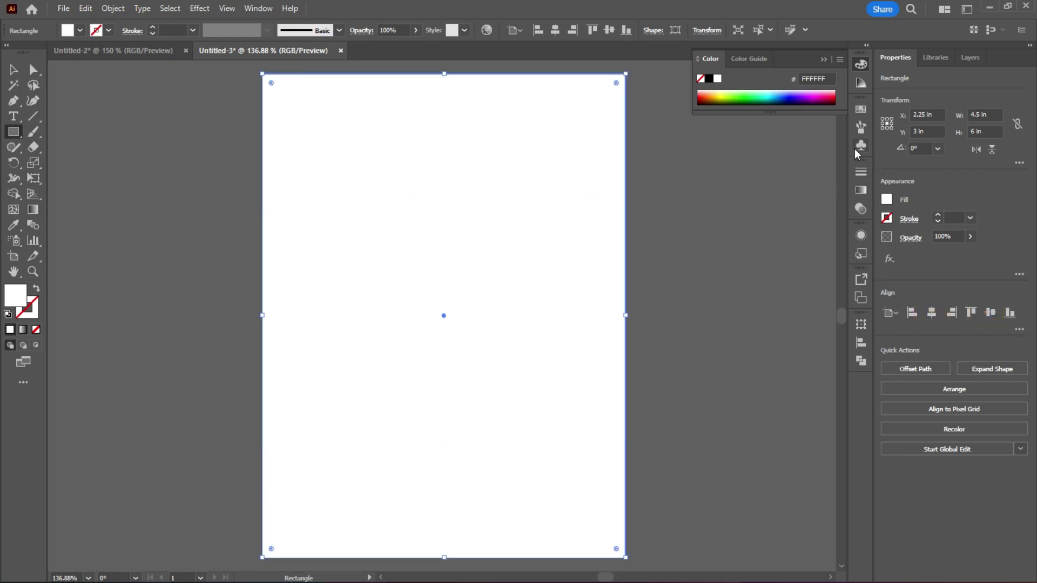
# Apply a freeform gradient to the rectangle and color its upper-left stop with the darkest swatch of the gray group
pyautogui.click(861, 190)
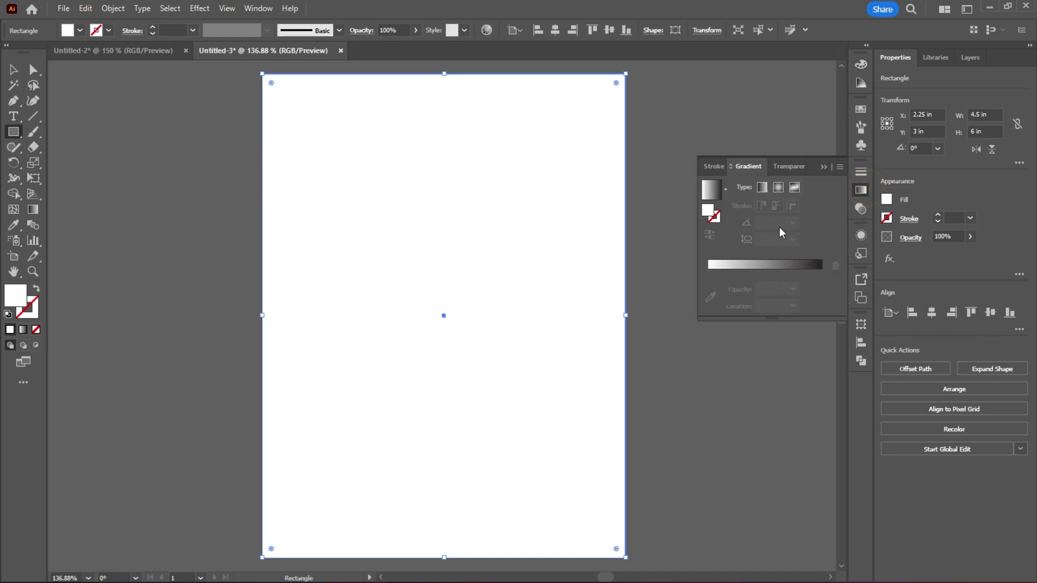
pyautogui.click(795, 186)
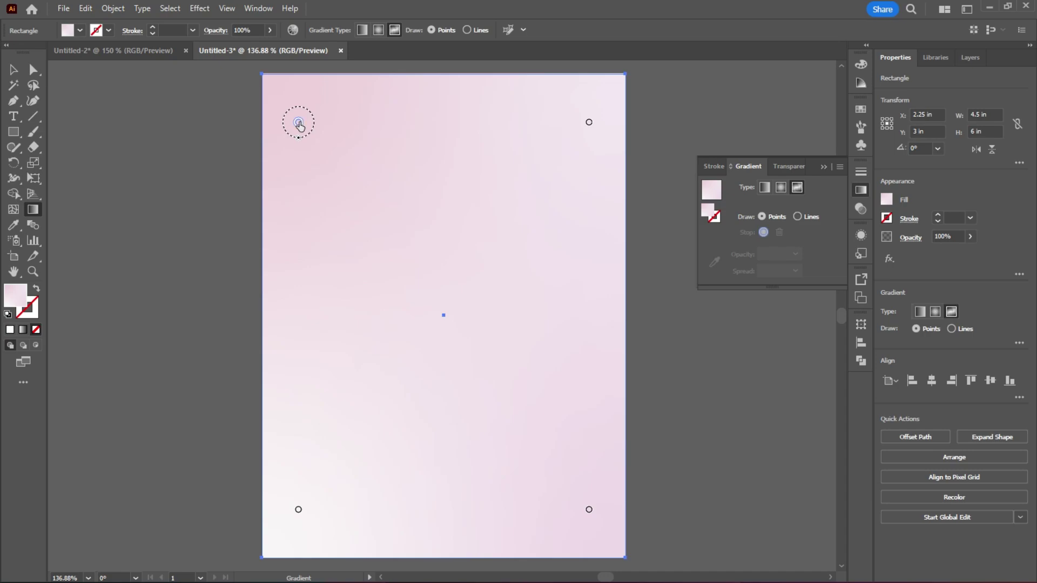
pyautogui.doubleClick(299, 123)
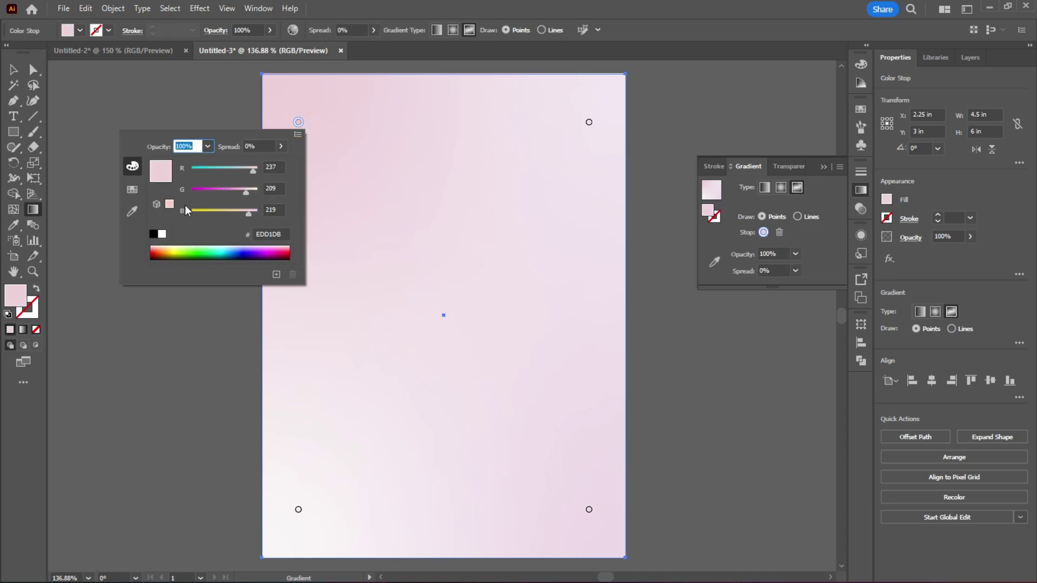
pyautogui.click(132, 189)
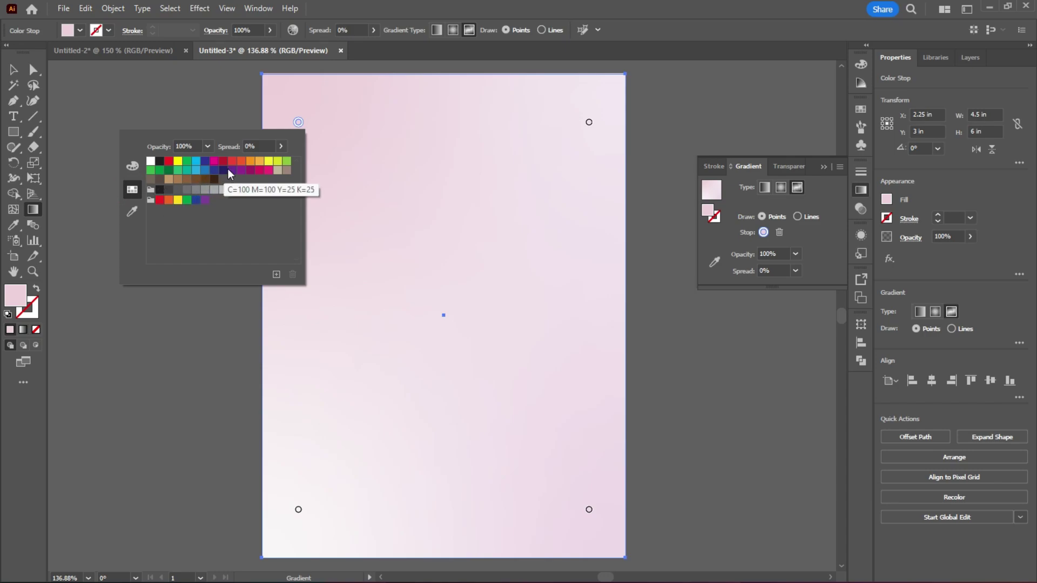
pyautogui.click(162, 190)
# Color the rectangle's upper-right gradient stop with the darkest swatch of the gray group
pyautogui.doubleClick(590, 122)
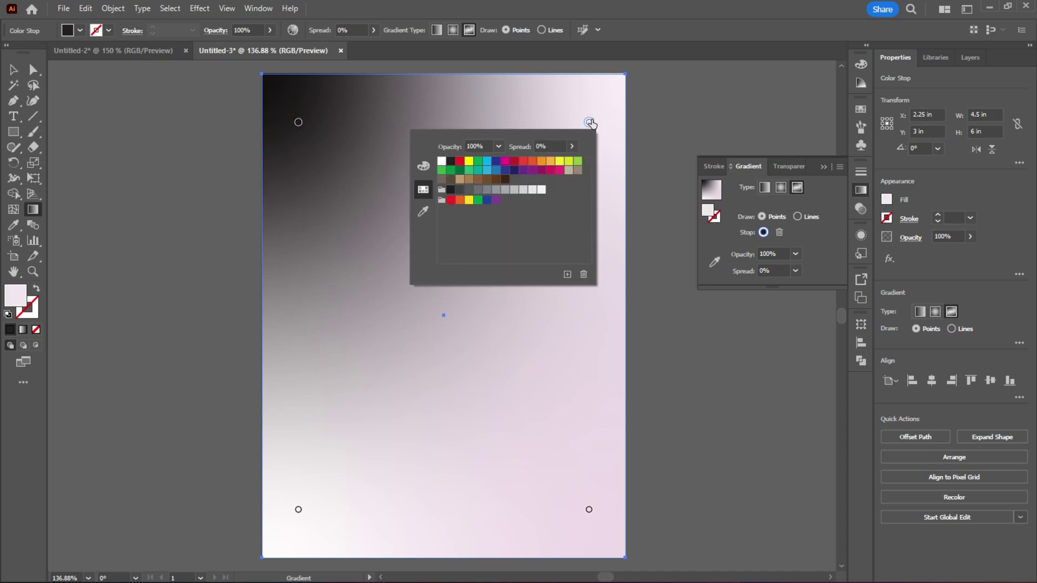
pyautogui.click(590, 121)
pyautogui.doubleClick(588, 121)
pyautogui.click(450, 190)
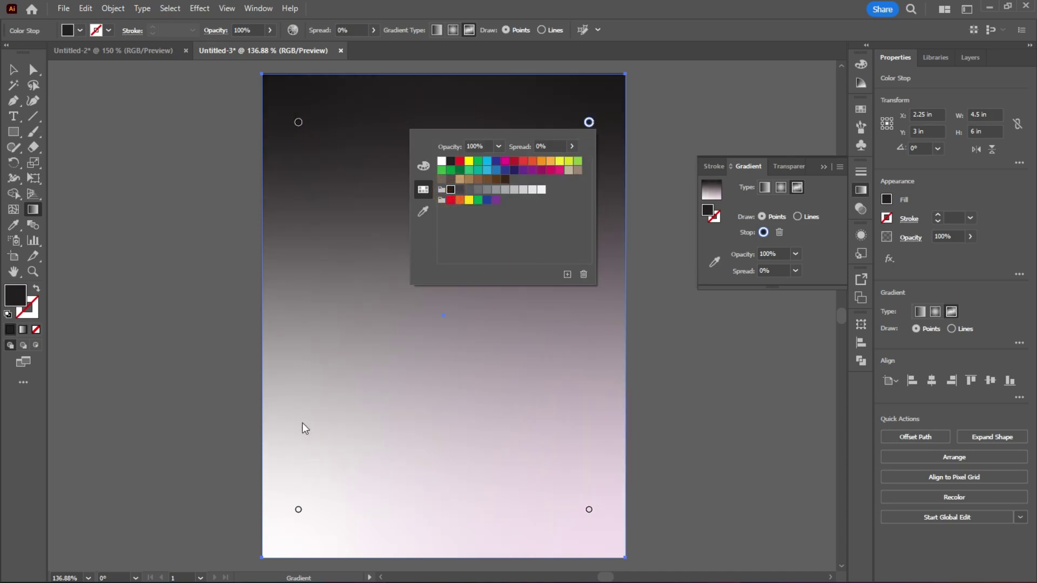
# Move the upper-left gradient stop down and slightly inward, to about a third of the rectangle's height
pyautogui.click(499, 132)
pyautogui.click(589, 122)
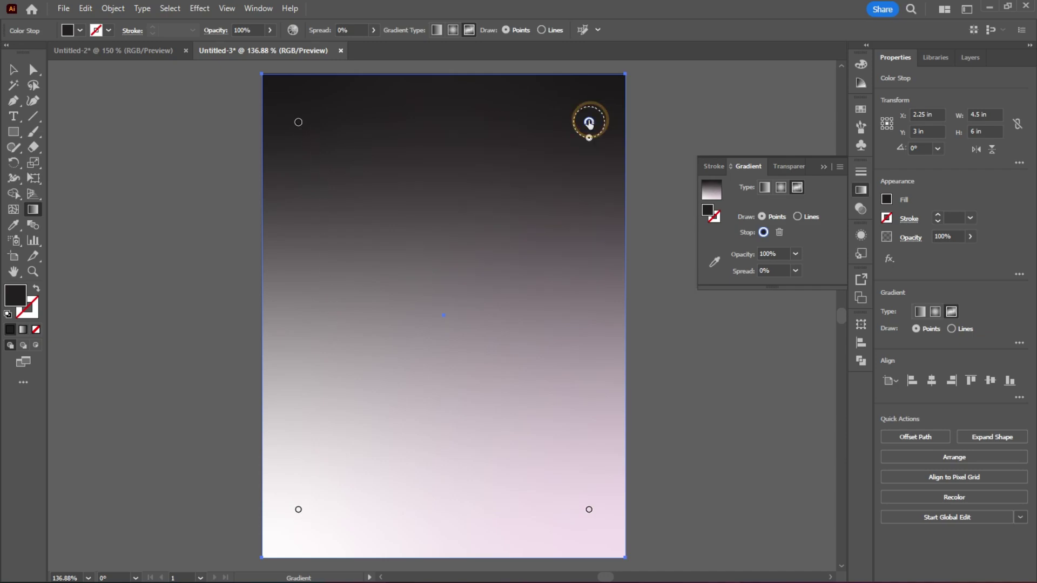
pyautogui.click(298, 122)
pyautogui.click(315, 164)
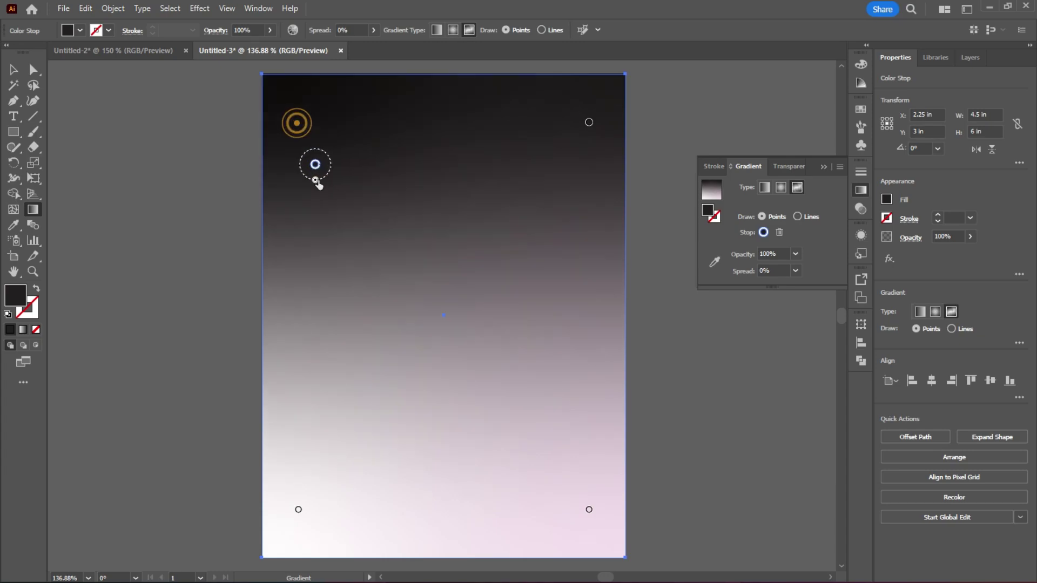
pyautogui.moveTo(316, 179); pyautogui.dragTo(337, 259)
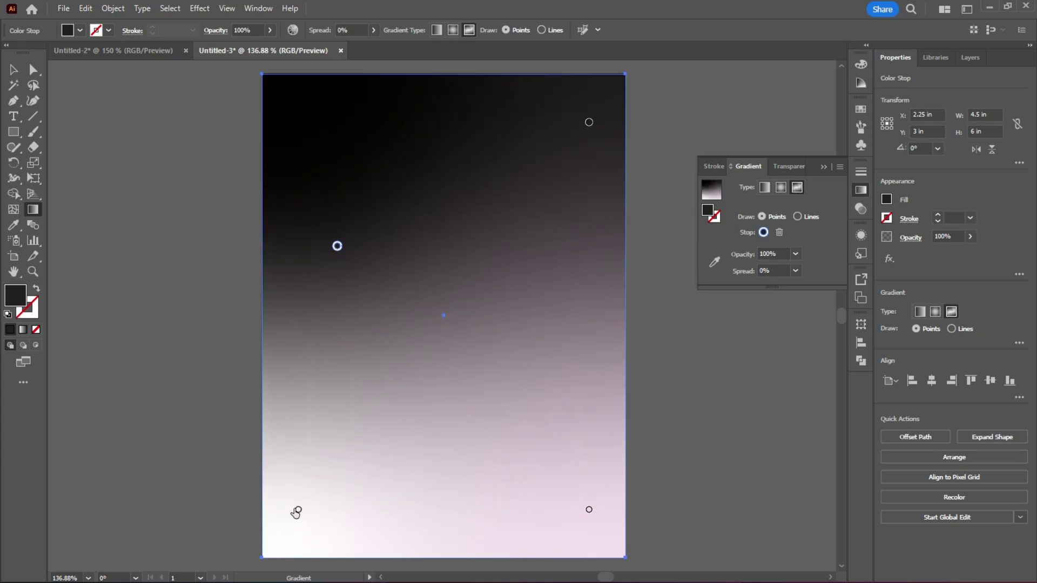
# Color both lower gradient stops with the dark gray swatch C=0 M=0 Y=0 K=90
pyautogui.click(298, 510)
pyautogui.doubleClick(298, 510)
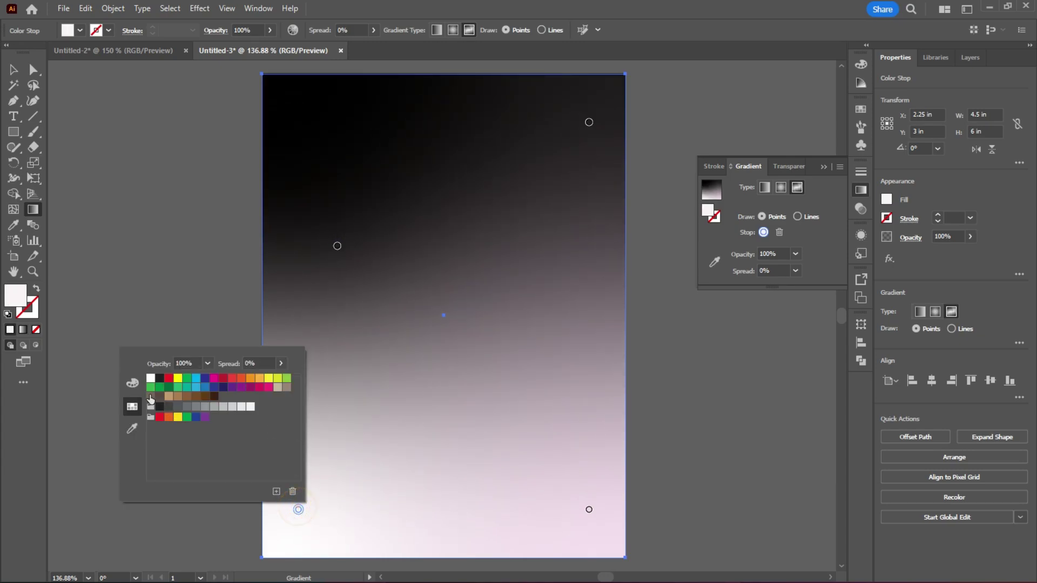
pyautogui.click(168, 408)
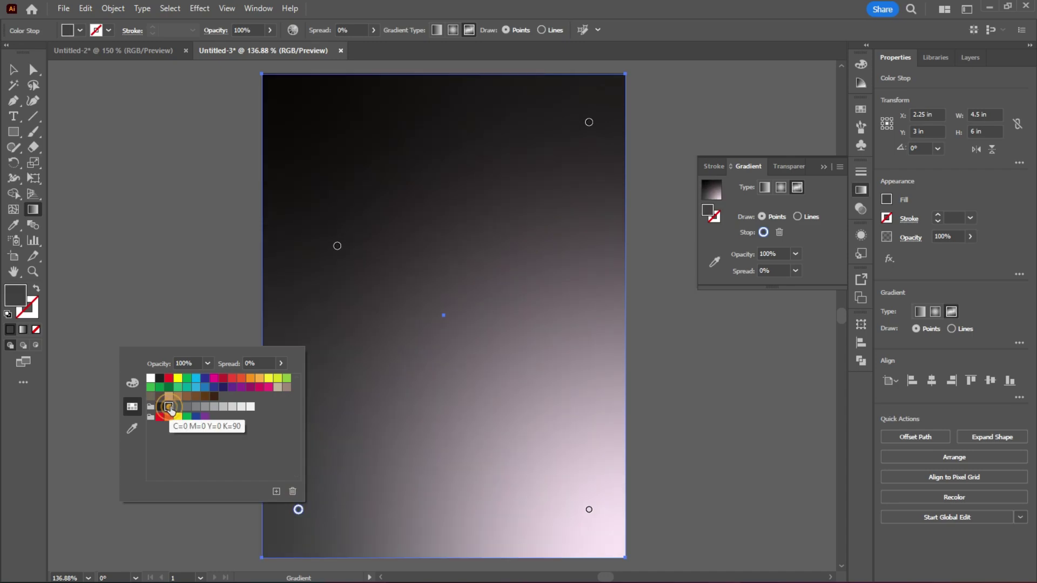
pyautogui.click(589, 509)
pyautogui.doubleClick(589, 509)
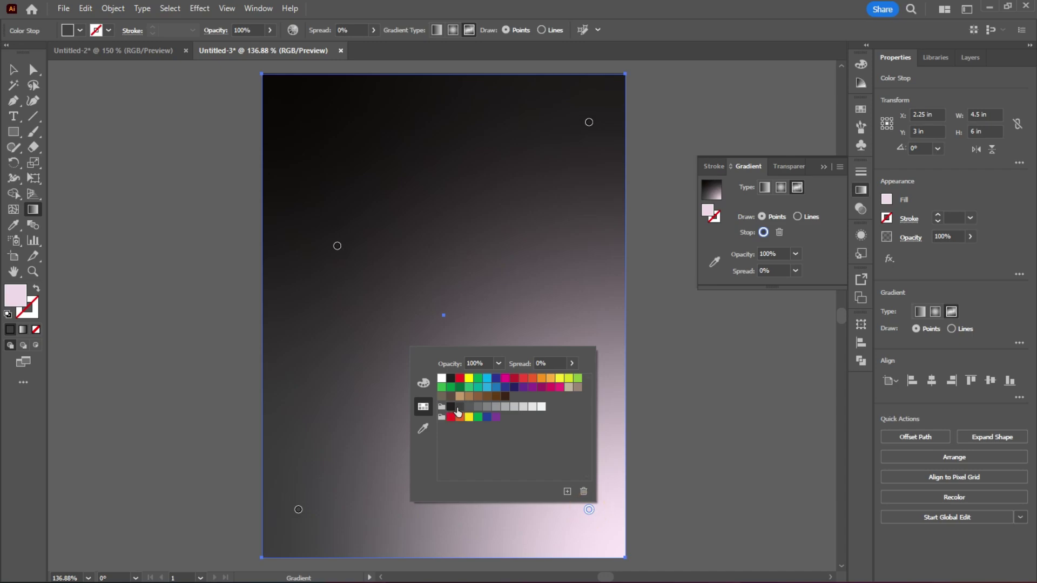
pyautogui.click(460, 408)
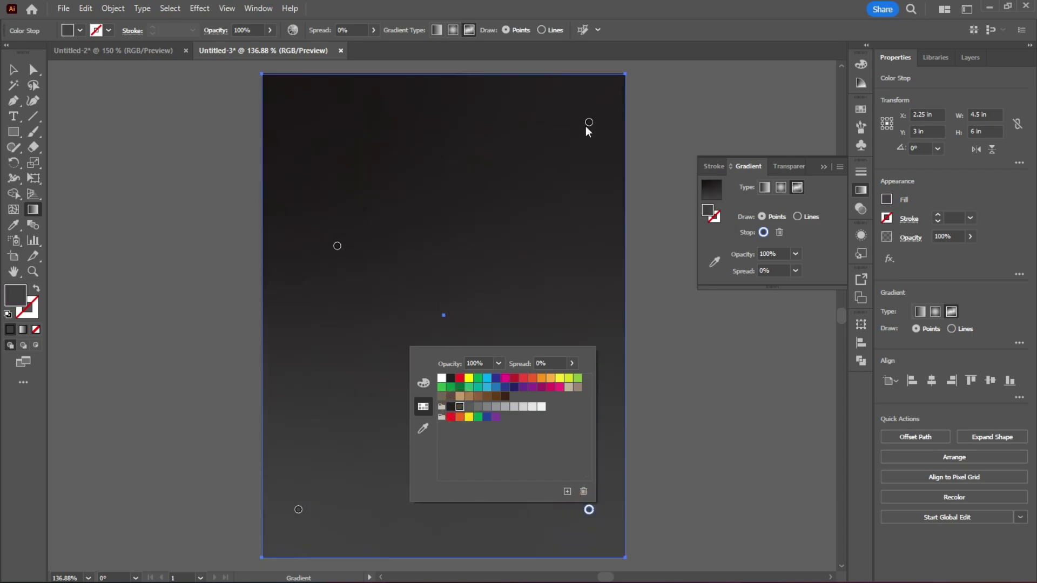
# Reposition all four gradient stops inward so the dark tones cover the upper half and gray fades in toward the bottom
pyautogui.moveTo(589, 122); pyautogui.dragTo(555, 239)
pyautogui.moveTo(337, 247); pyautogui.dragTo(409, 337)
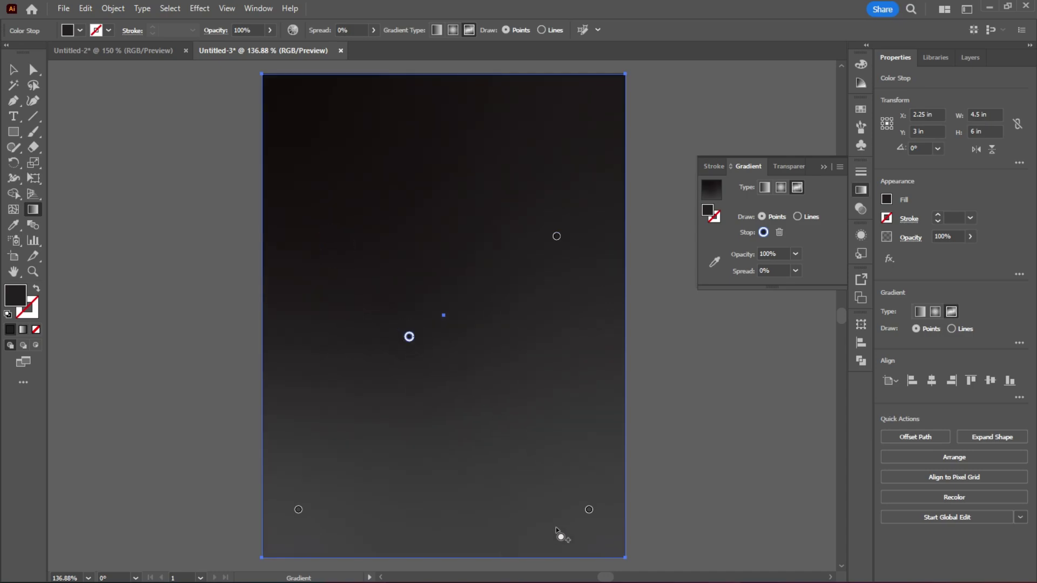
pyautogui.moveTo(588, 510); pyautogui.dragTo(553, 419)
pyautogui.moveTo(298, 510); pyautogui.dragTo(317, 491)
pyautogui.moveTo(409, 336); pyautogui.dragTo(330, 344)
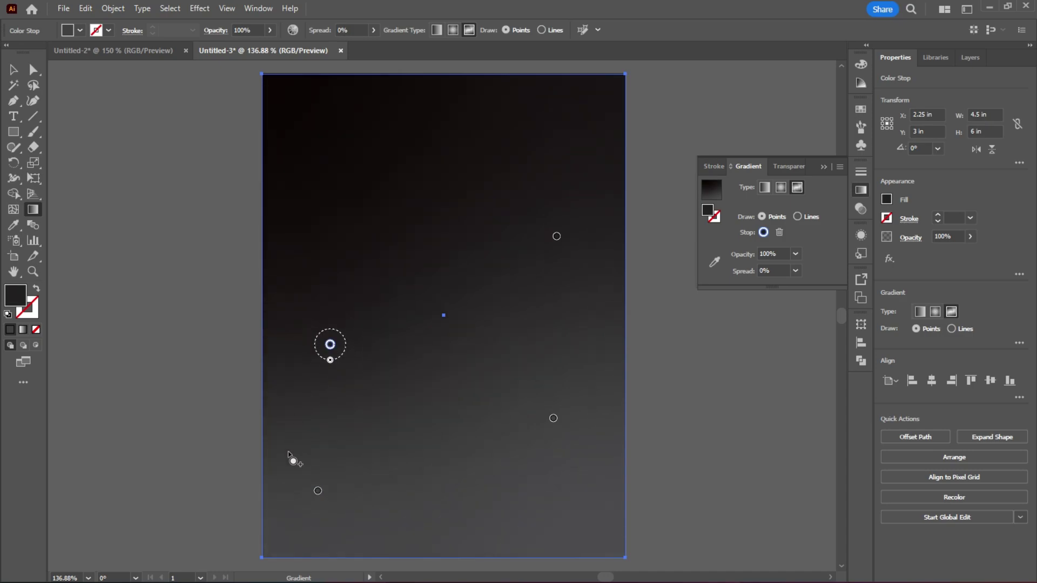
pyautogui.moveTo(319, 490); pyautogui.dragTo(373, 471)
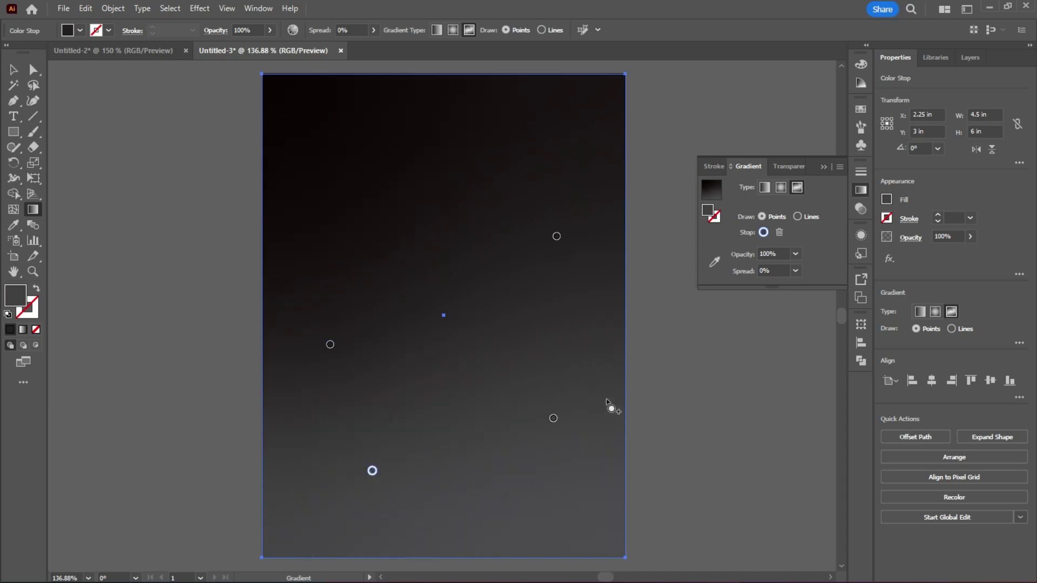
pyautogui.moveTo(557, 236); pyautogui.dragTo(562, 254)
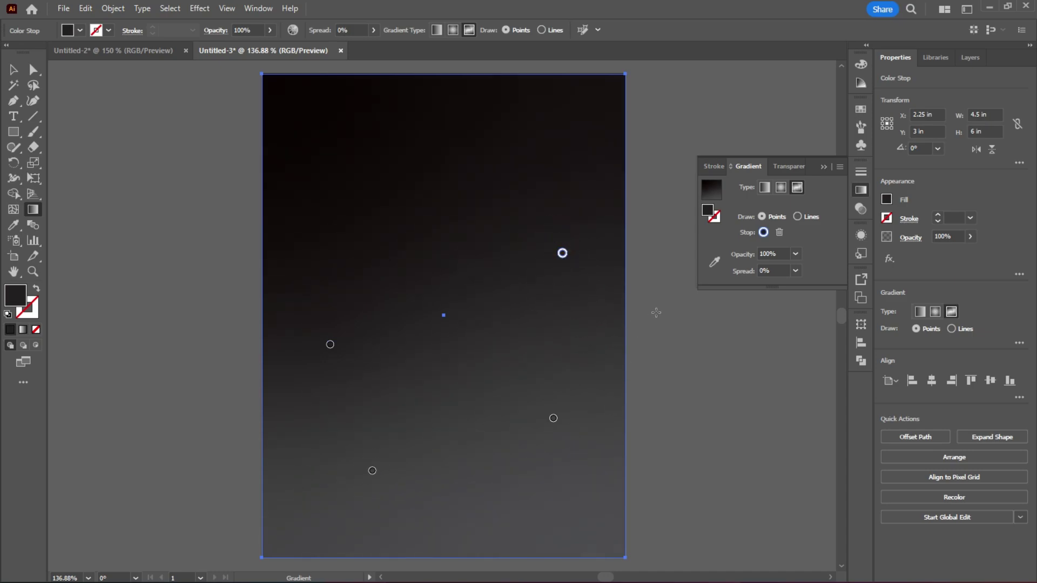
# Lock Layer 1 containing the background rectangle and add a new layer above it
pyautogui.click(970, 58)
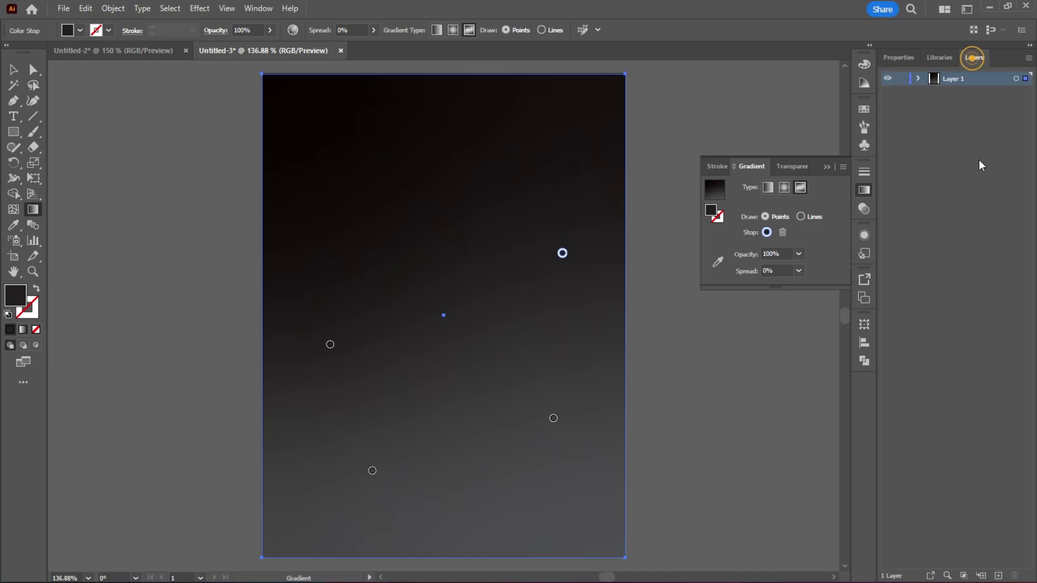
pyautogui.click(918, 79)
pyautogui.click(917, 79)
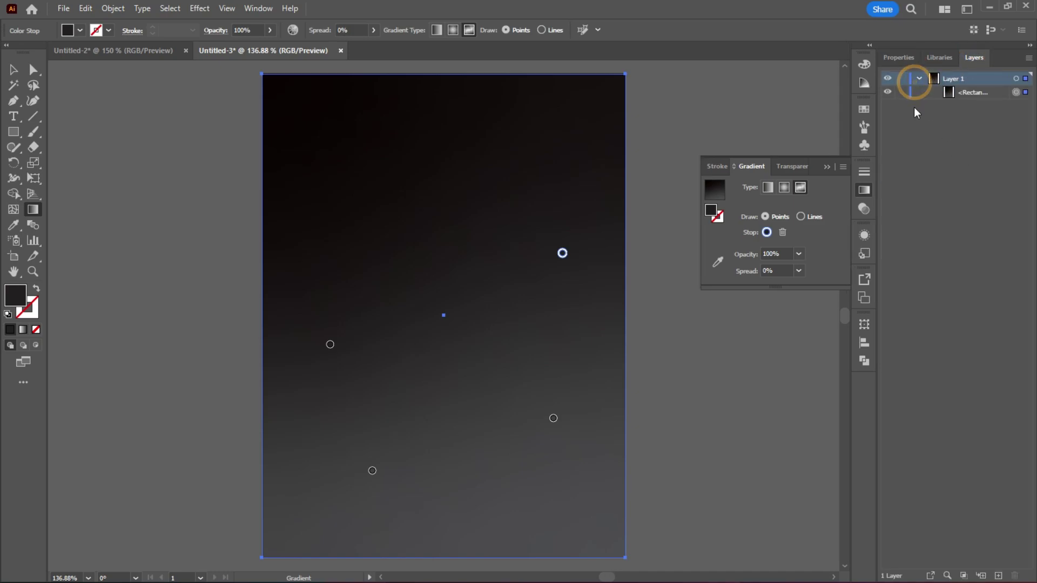
pyautogui.click(902, 79)
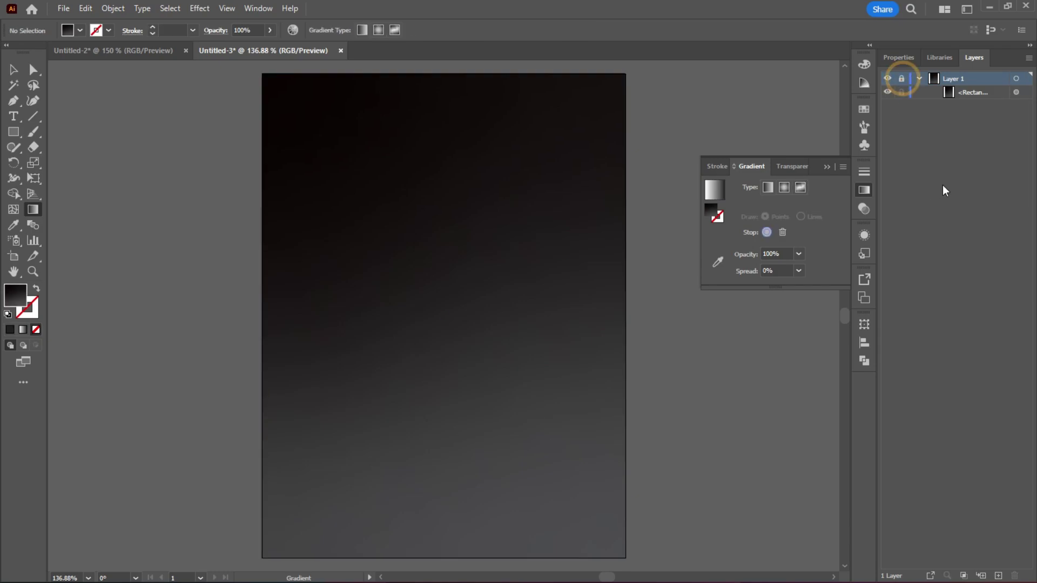
pyautogui.click(998, 576)
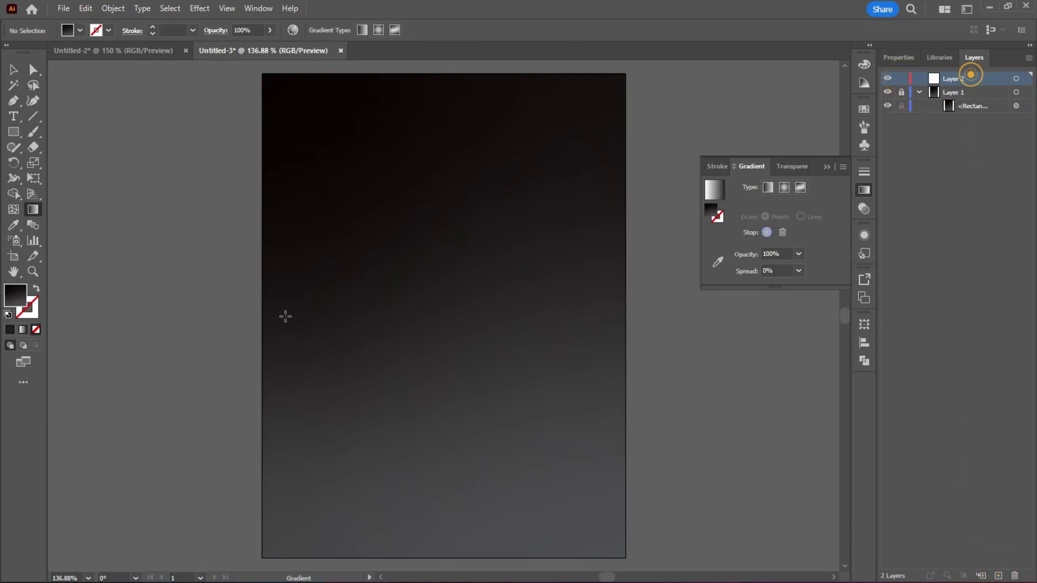
# Draw a tall, narrow white rectangle without stroke beside the artboard's left edge, extending past its top and bottom
pyautogui.scroll(-1, 479, 279)
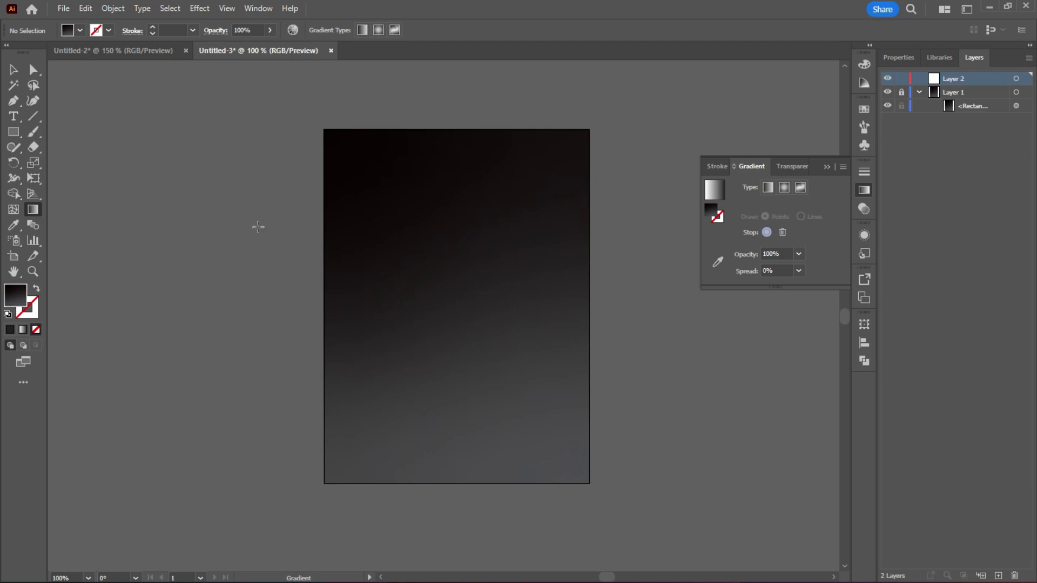
pyautogui.click(14, 69)
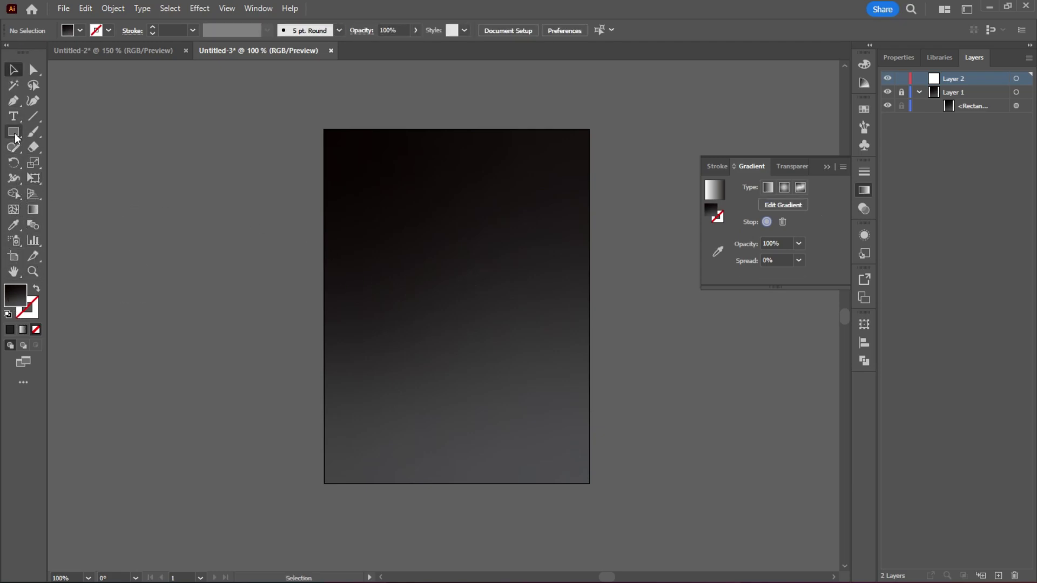
pyautogui.moveTo(15, 135); pyautogui.dragTo(58, 132)
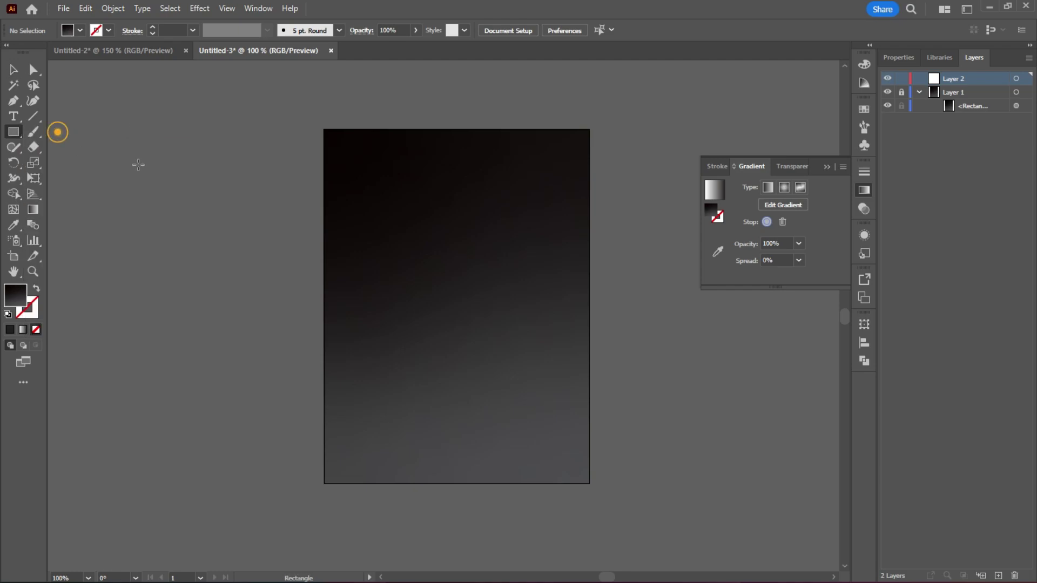
pyautogui.moveTo(206, 96); pyautogui.dragTo(190, 524)
pyautogui.click(13, 69)
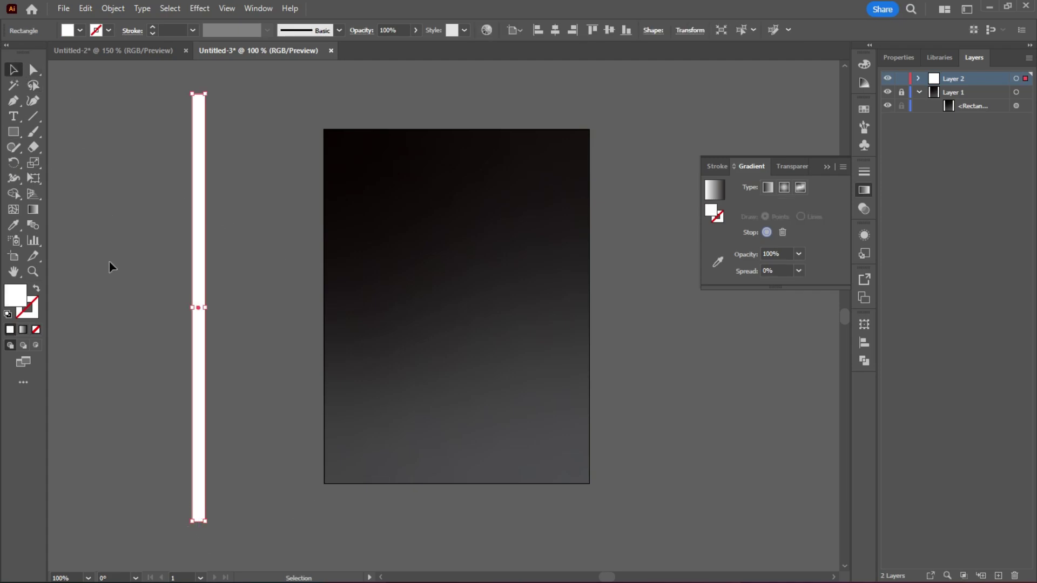
# Fill the narrow rectangle with a linear white-to-black gradient and set the black stop's opacity to 0%
pyautogui.click(198, 279)
pyautogui.click(714, 191)
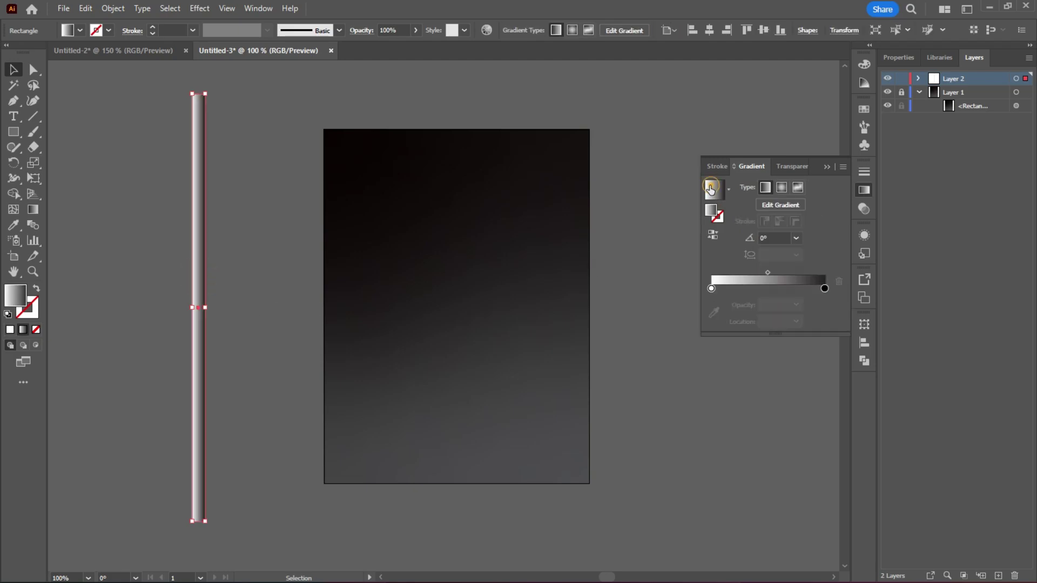
pyautogui.doubleClick(824, 289)
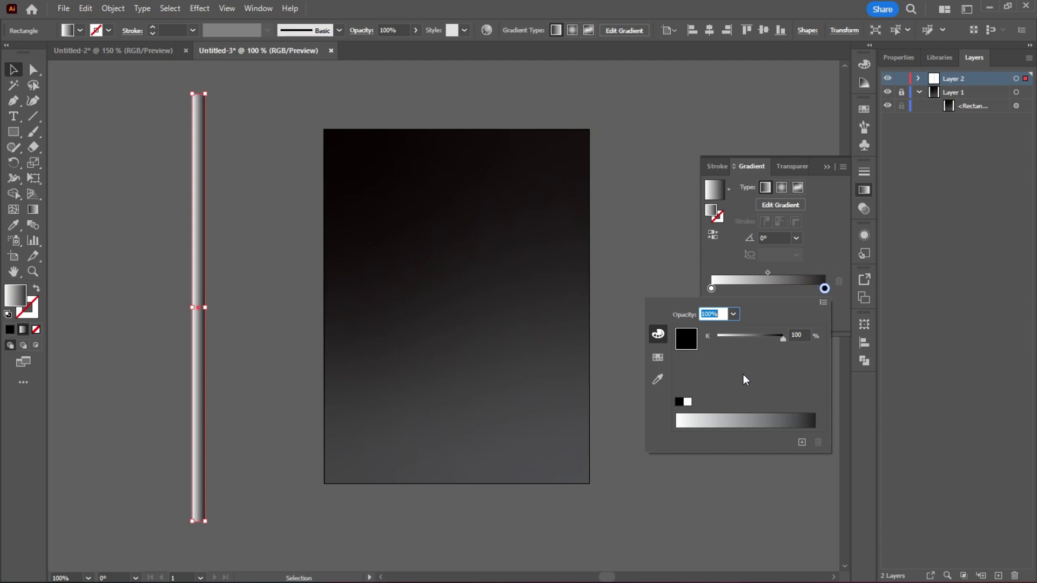
pyautogui.click(732, 314)
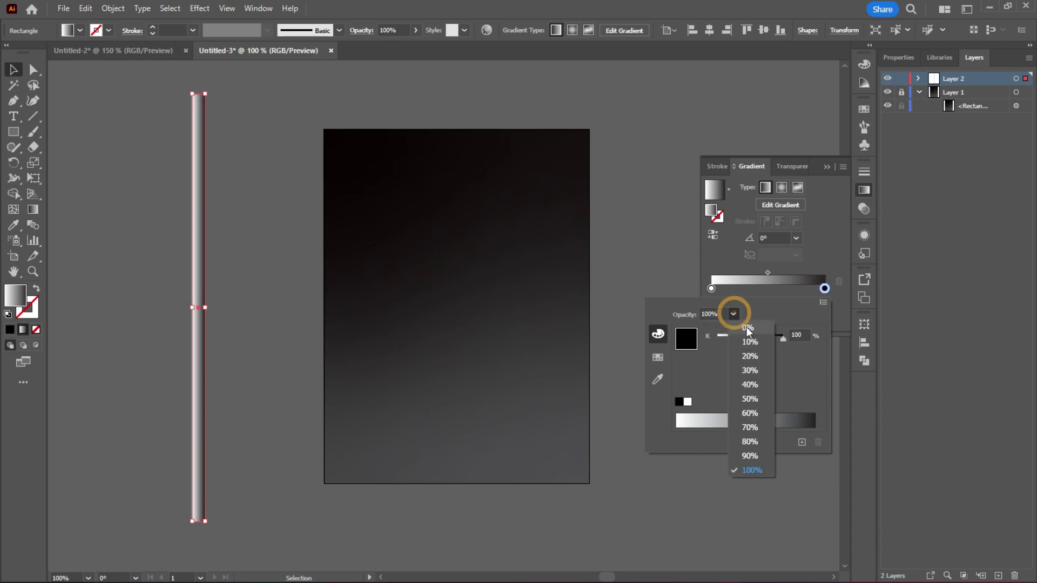
pyautogui.click(748, 325)
pyautogui.click(712, 289)
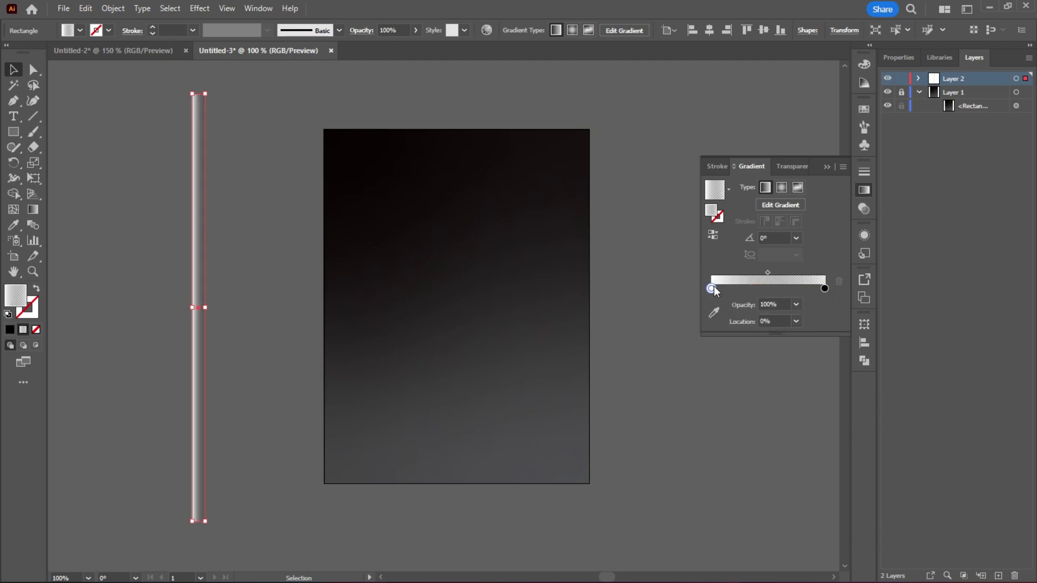
# Change the strip's gradient to a fully opaque fade from white to dark gray using the gray swatches
pyautogui.doubleClick(712, 289)
pyautogui.click(657, 357)
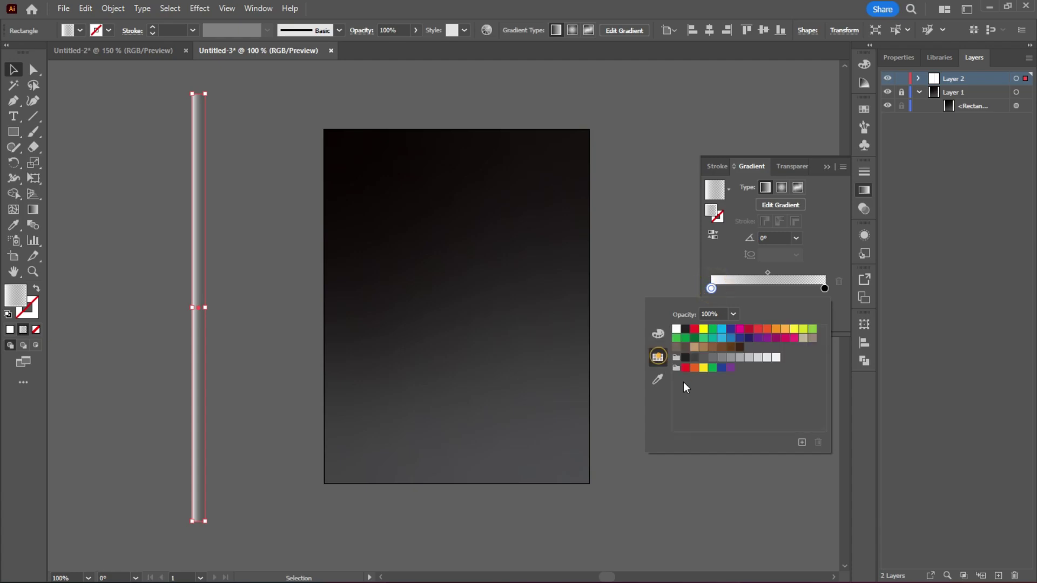
pyautogui.click(694, 357)
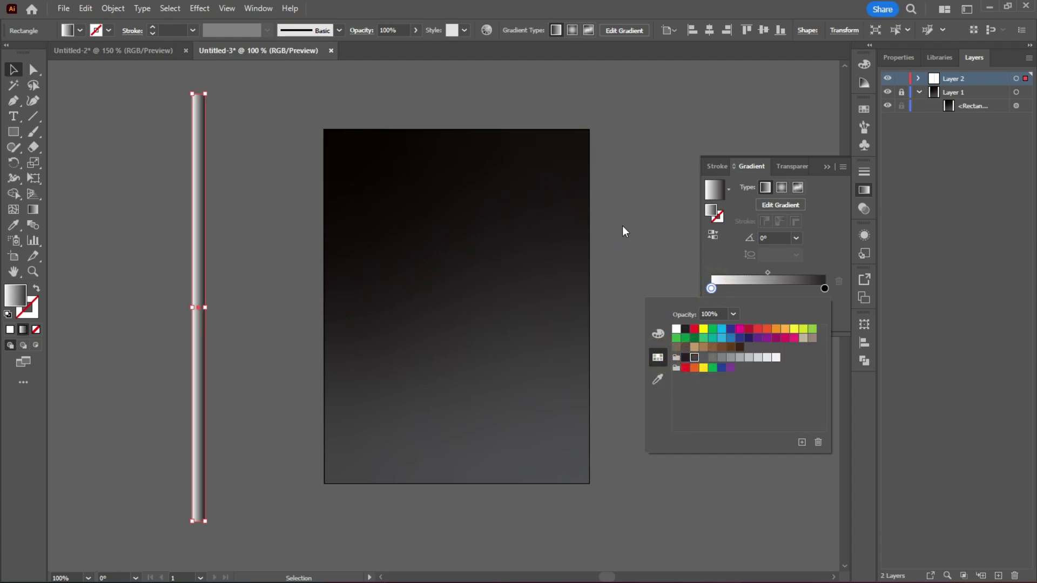
pyautogui.click(149, 183)
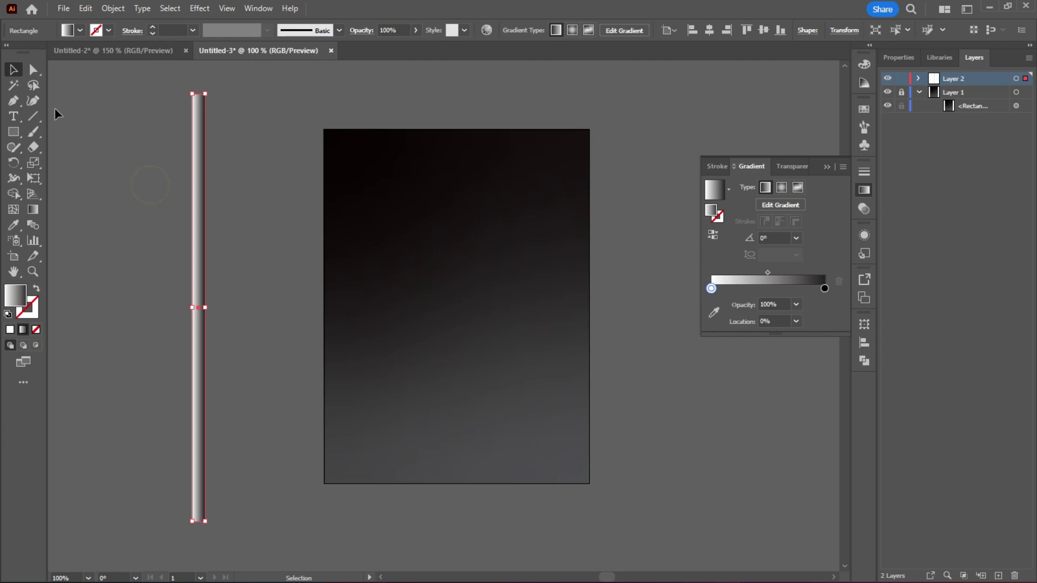
# Duplicate the gradient strip repeatedly side by side until the copies span the full width of the artboard
pyautogui.click(137, 174)
pyautogui.moveTo(197, 301); pyautogui.dragTo(421, 277)
pyautogui.moveTo(419, 274); pyautogui.dragTo(463, 281)
pyautogui.moveTo(464, 279); pyautogui.dragTo(596, 288)
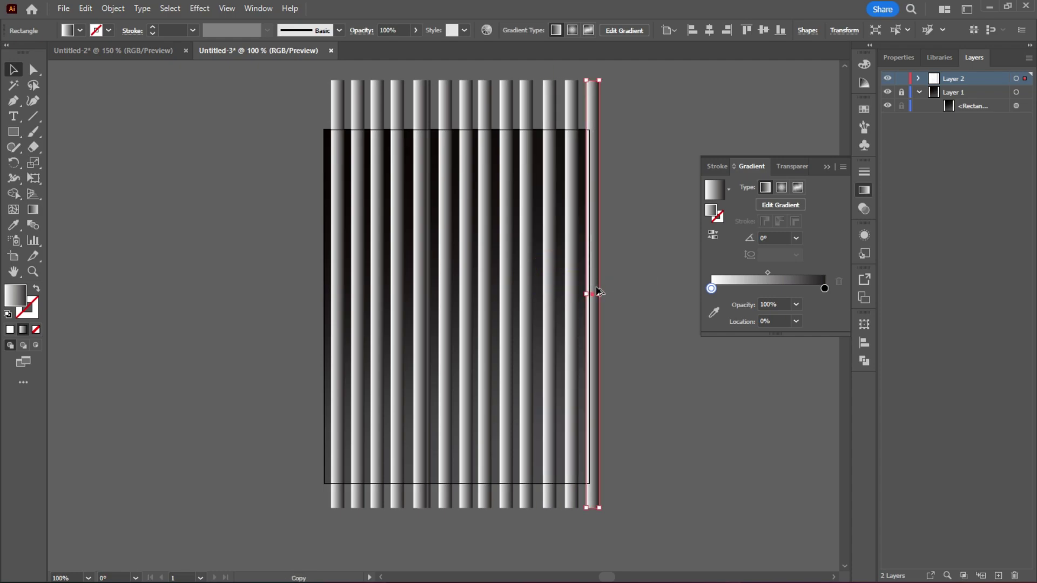
# Select all the strips, shift them slightly left over the artboard, and group them
pyautogui.hotkey('ctrl', 'a')
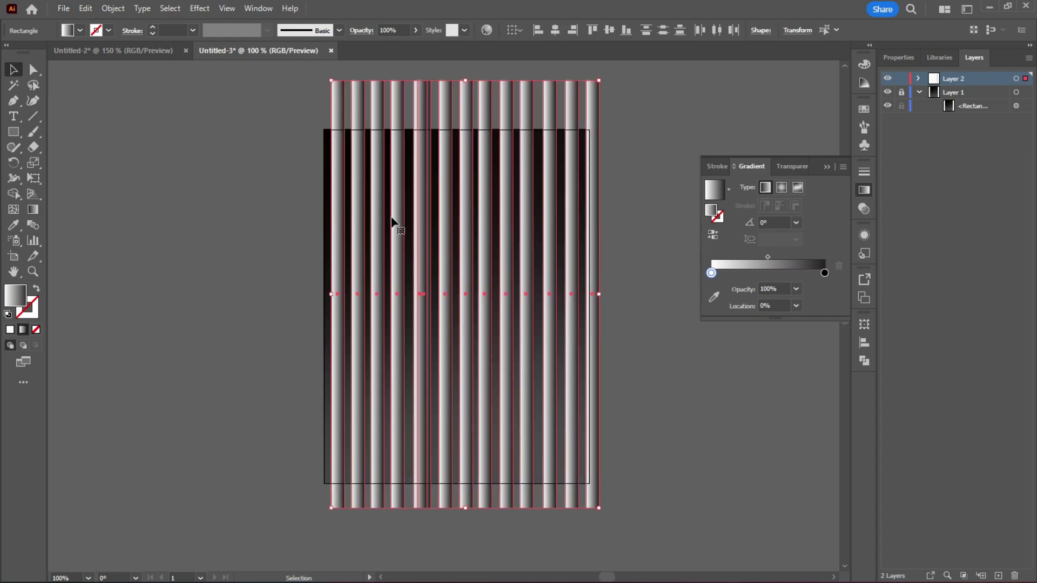
pyautogui.moveTo(334, 103); pyautogui.dragTo(332, 102)
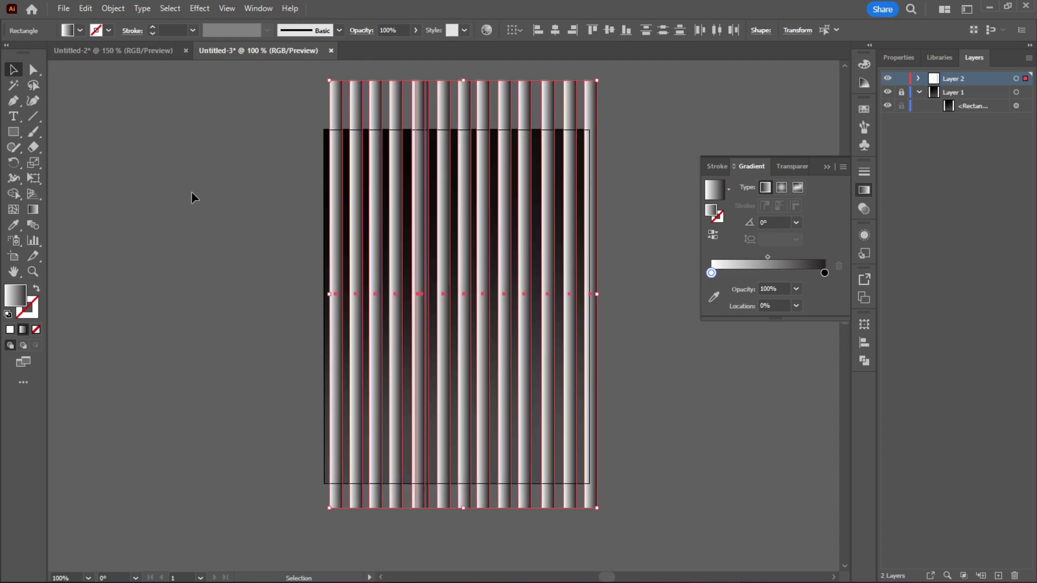
pyautogui.rightClick(327, 147)
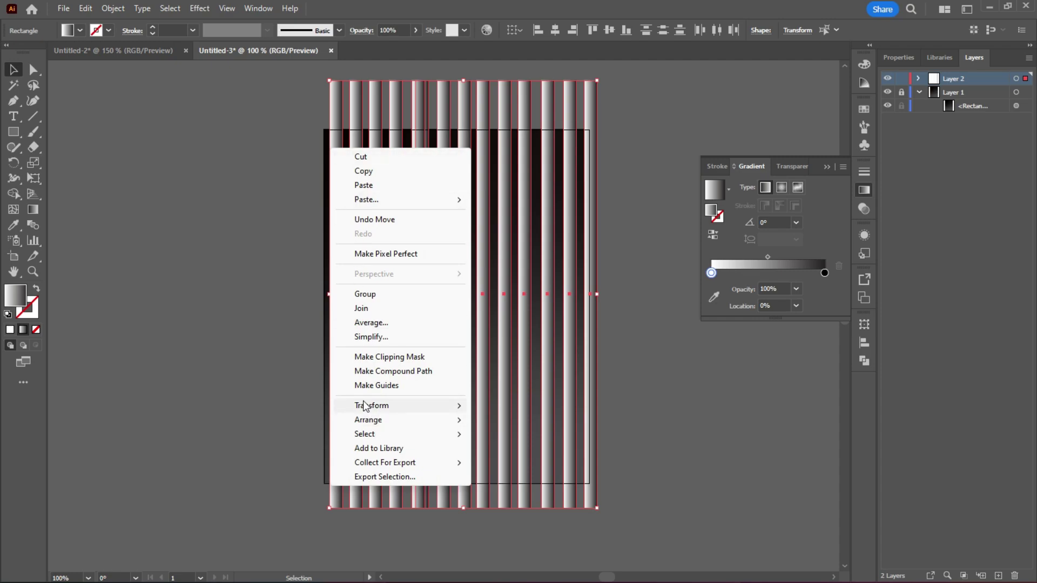
pyautogui.click(371, 293)
pyautogui.click(201, 370)
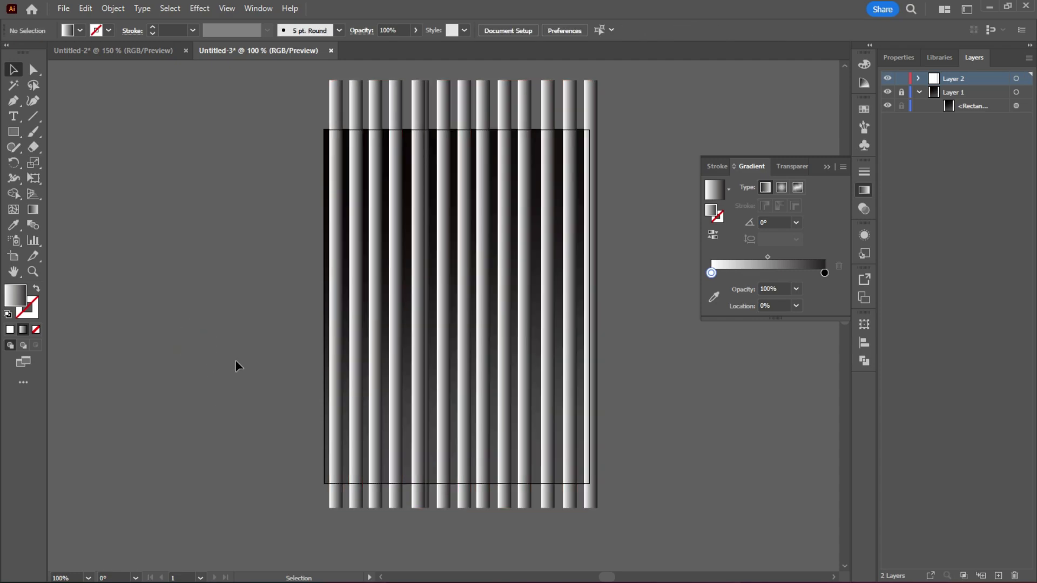
# Apply a Gaussian Blur effect with a radius of about 12.17 pixels to the strip group
pyautogui.moveTo(708, 406); pyautogui.dragTo(670, 426)
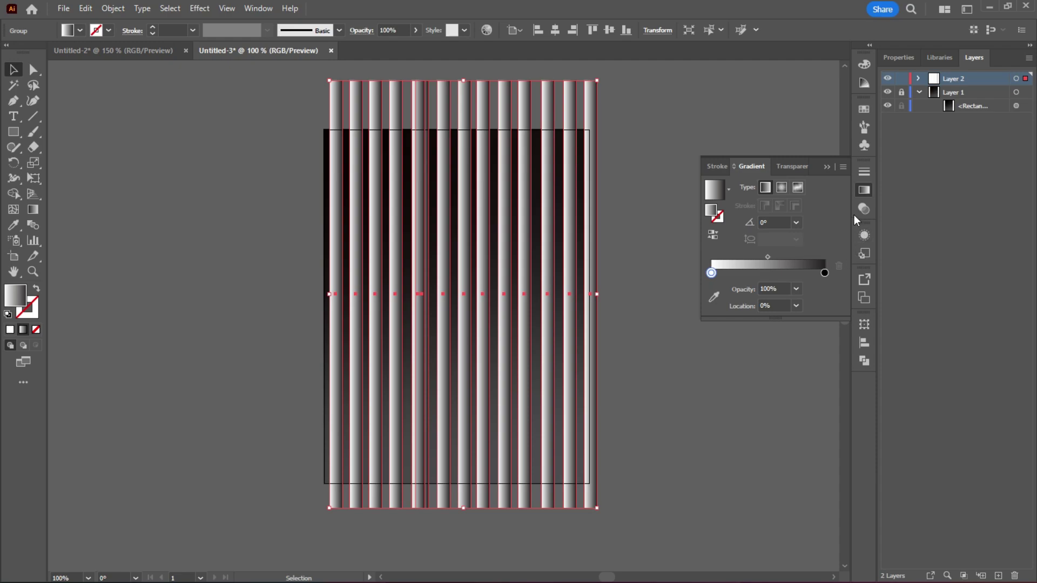
pyautogui.click(909, 59)
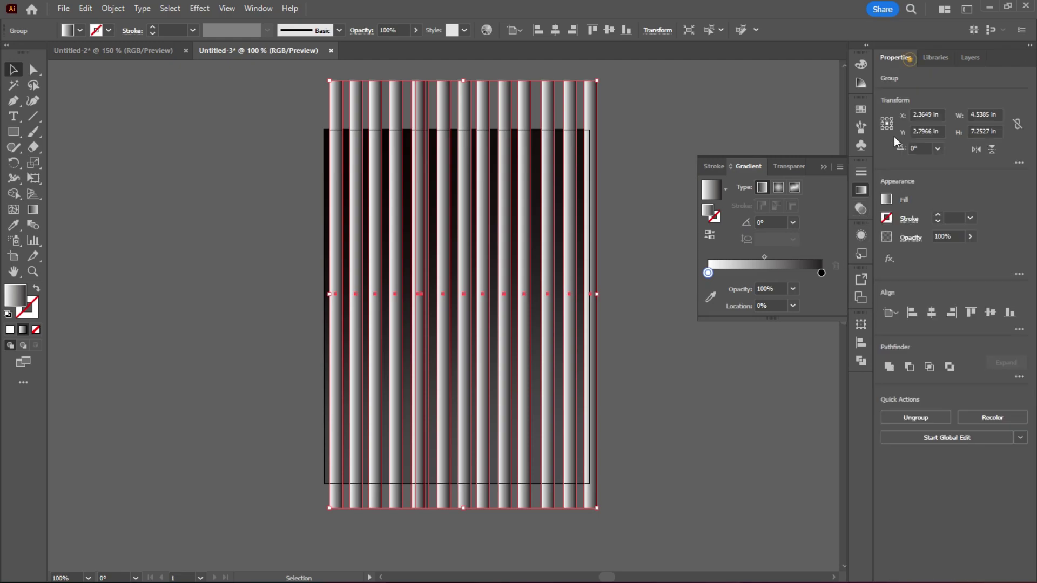
pyautogui.click(892, 261)
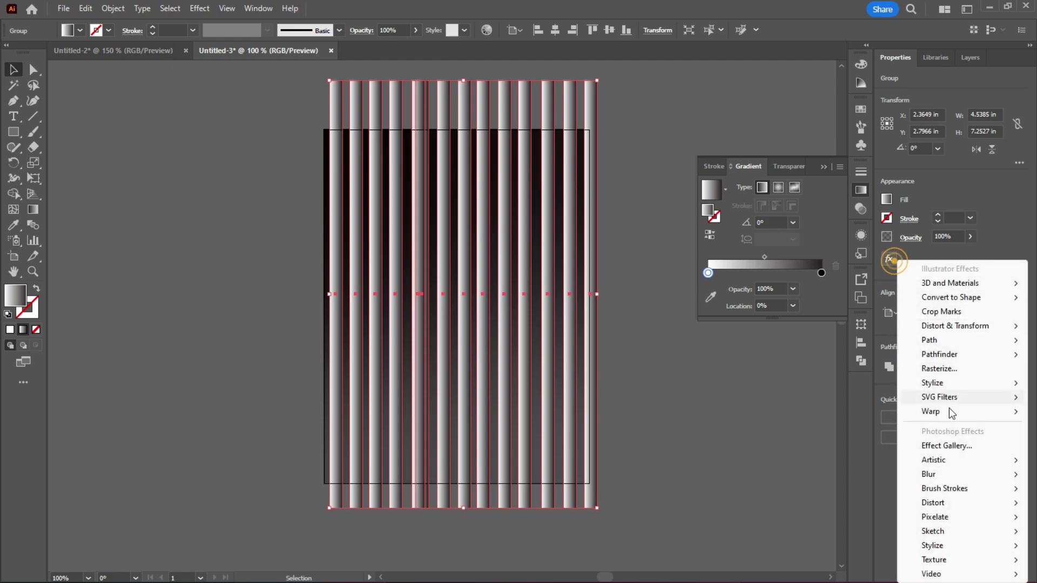
pyautogui.moveTo(948, 477)
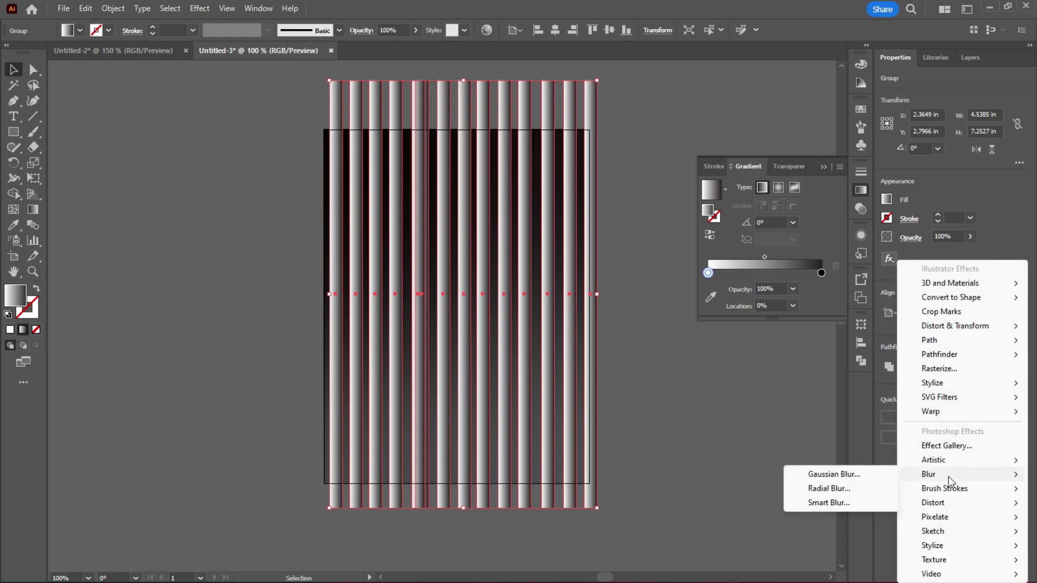
pyautogui.click(852, 472)
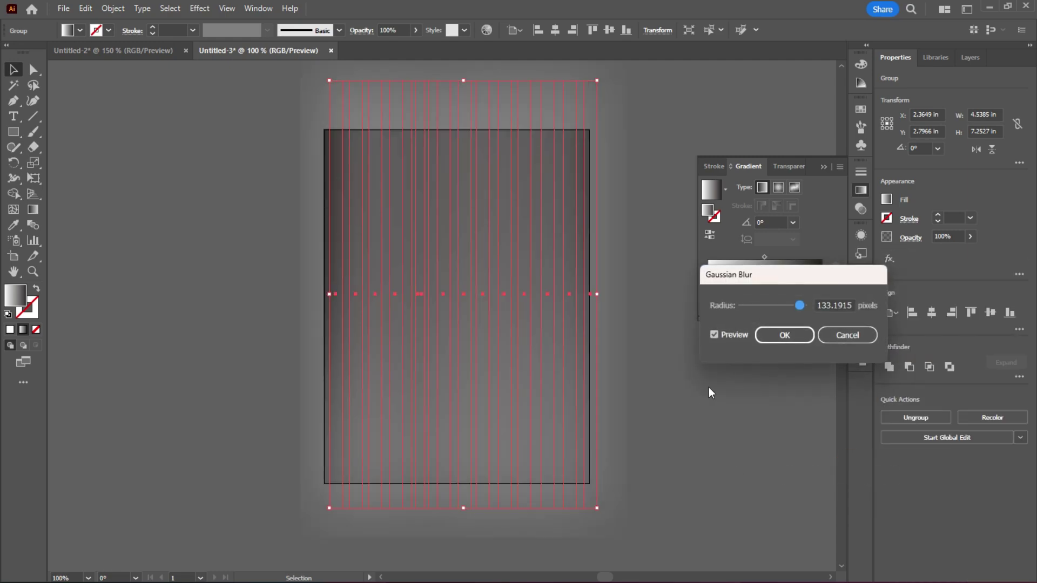
pyautogui.moveTo(799, 306)
pyautogui.mouseDown()
pyautogui.moveTo(757, 311)
pyautogui.moveTo(773, 312)
pyautogui.mouseUp()
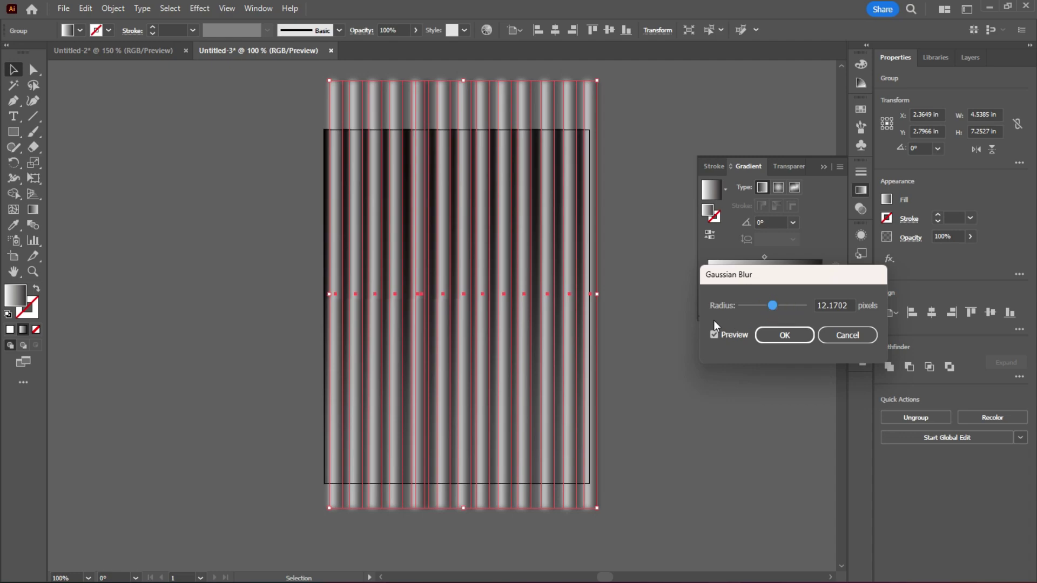
pyautogui.click(786, 335)
pyautogui.click(648, 315)
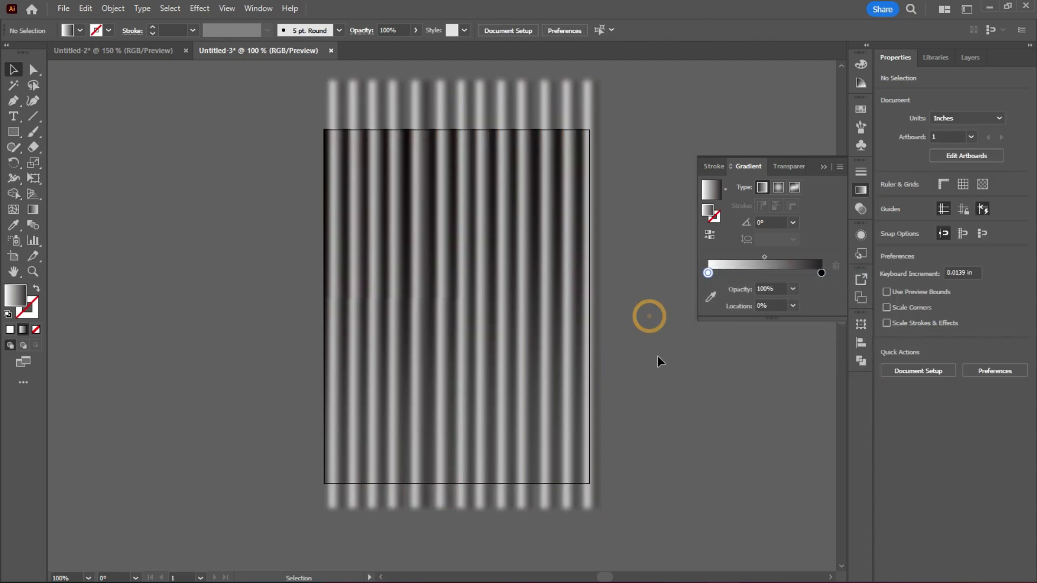
# Examine the blurred strips up close to check how they blend over the dark background
pyautogui.click(658, 356)
pyautogui.moveTo(236, 282); pyautogui.dragTo(555, 345)
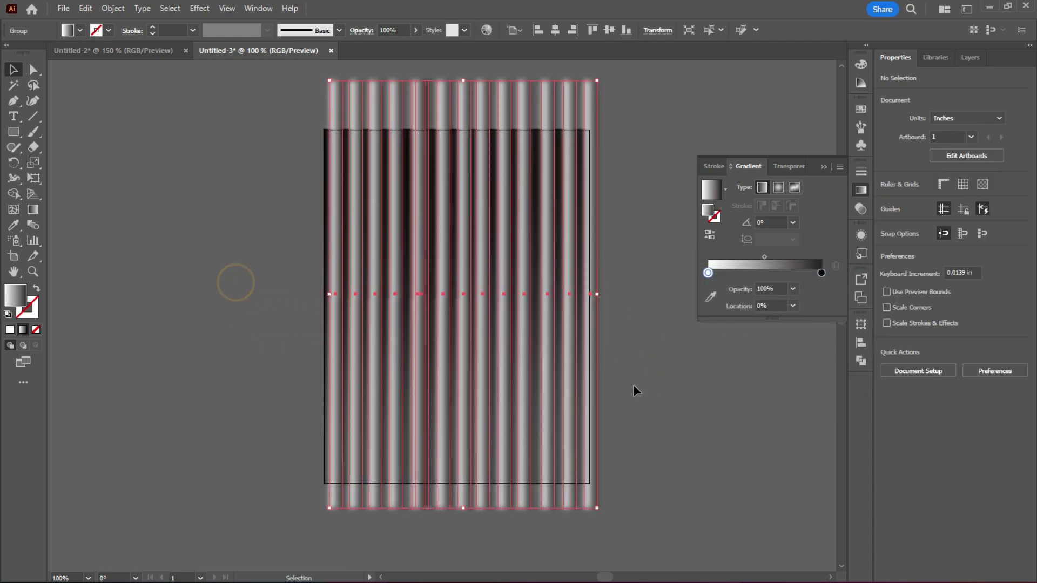
pyautogui.click(630, 350)
pyautogui.scroll(3, 458, 300)
pyautogui.scroll(-3, 464, 308)
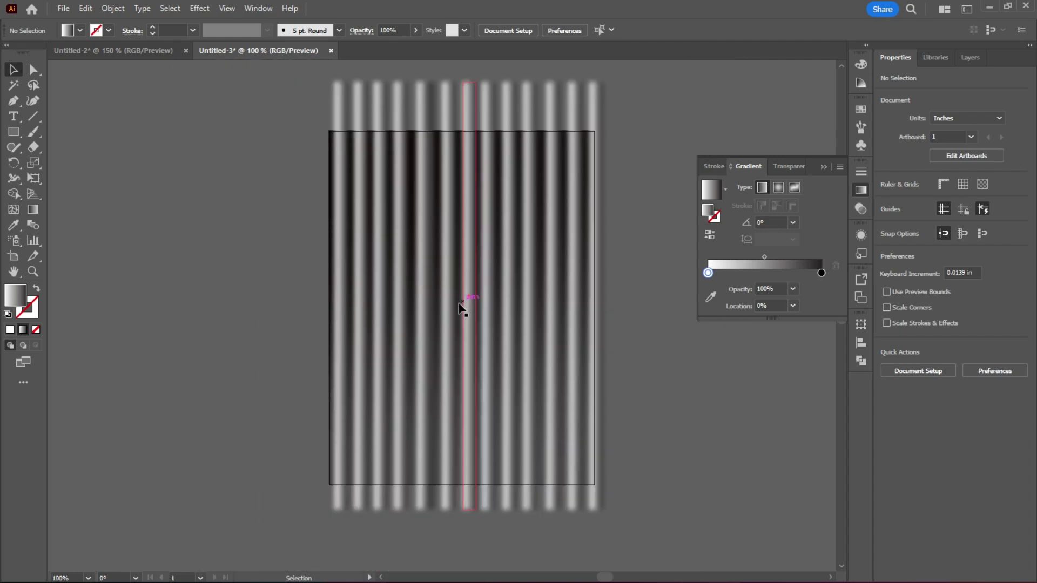
pyautogui.scroll(1, 685, 368)
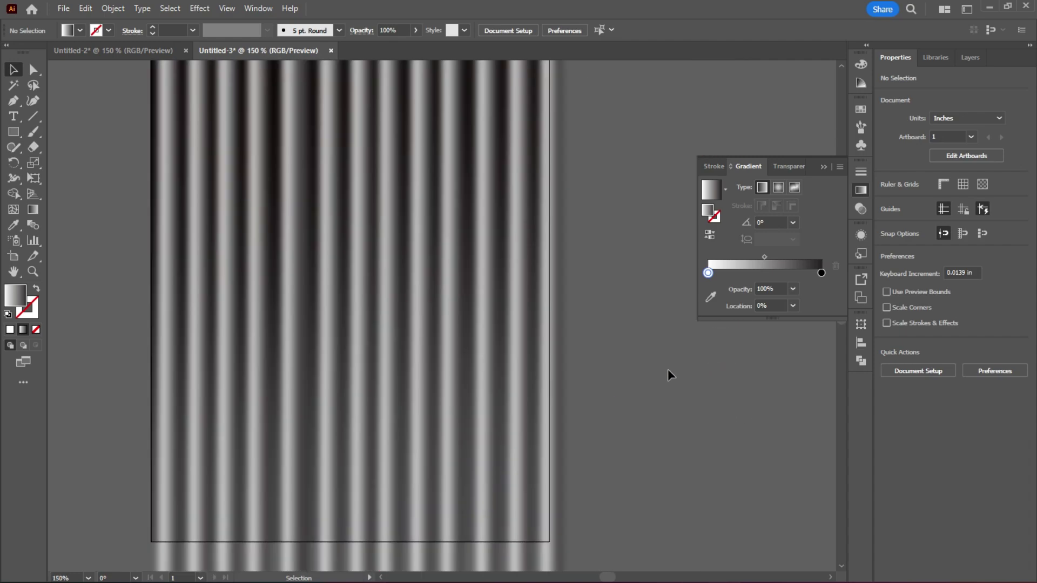
pyautogui.scroll(-2, 667, 372)
# Lower the opacity of the blurred strip group to 26%
pyautogui.click(550, 348)
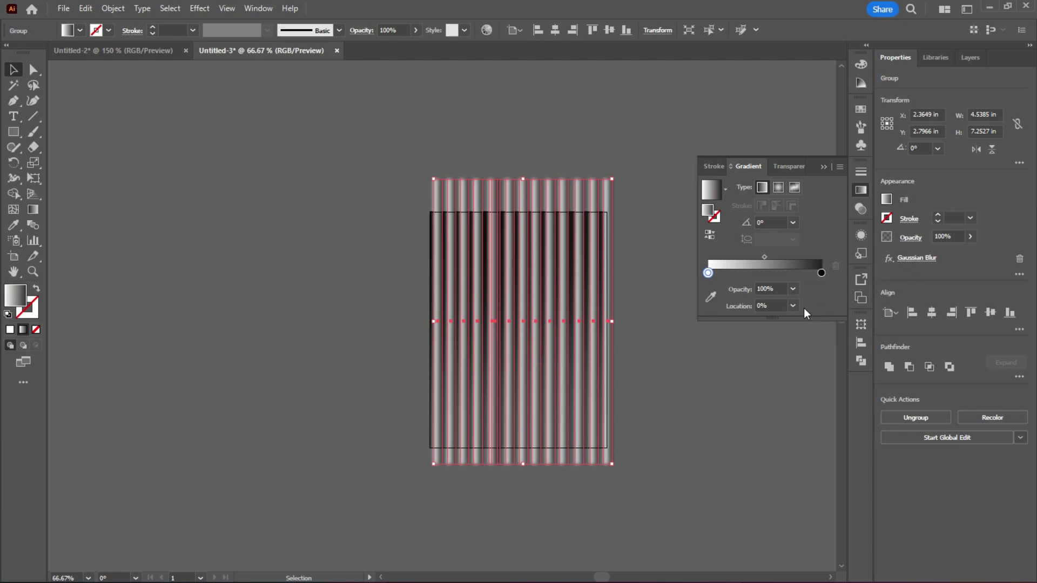
pyautogui.click(788, 167)
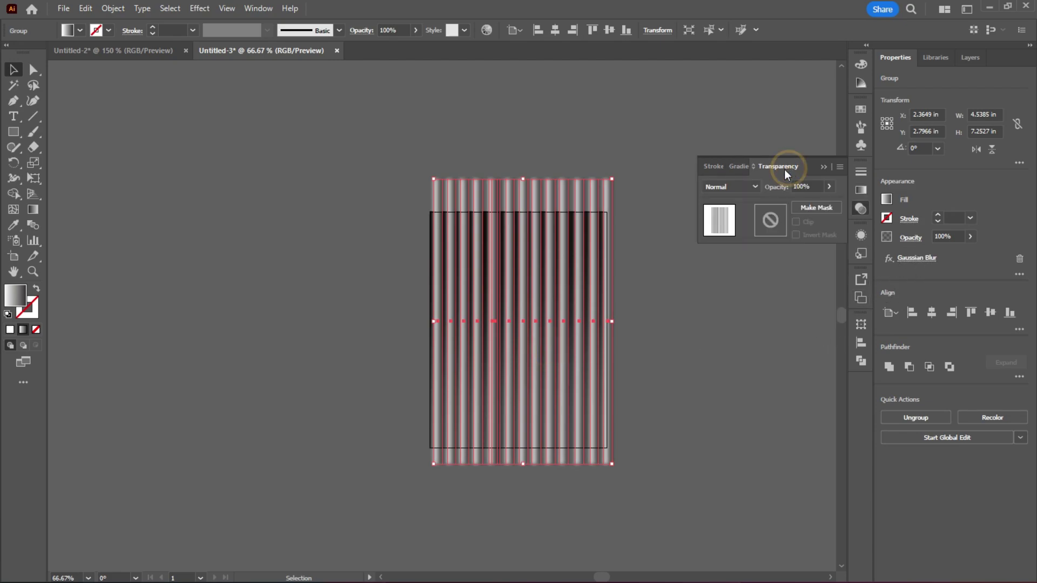
pyautogui.click(970, 236)
pyautogui.click(967, 253)
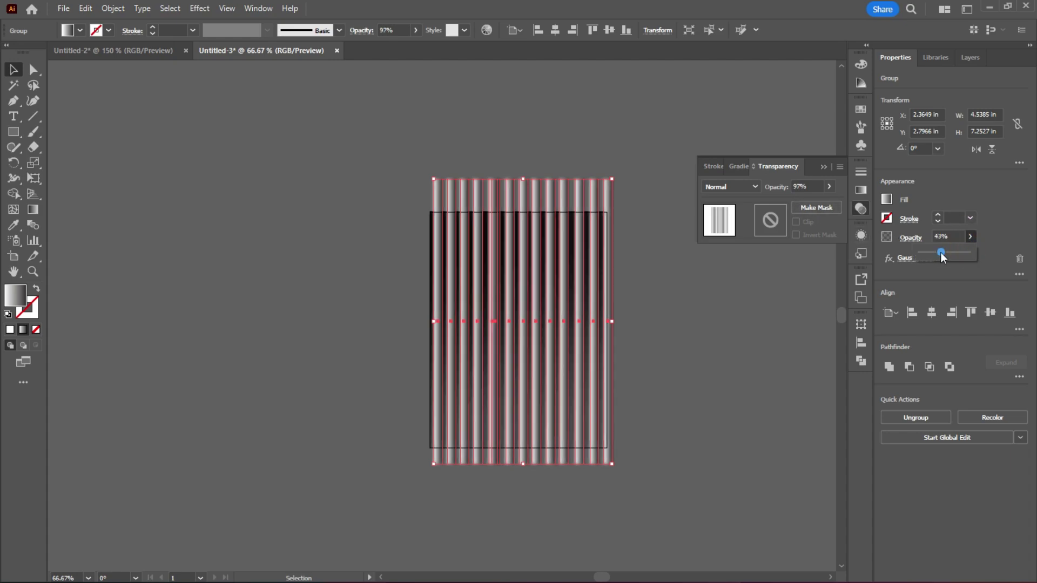
pyautogui.click(679, 317)
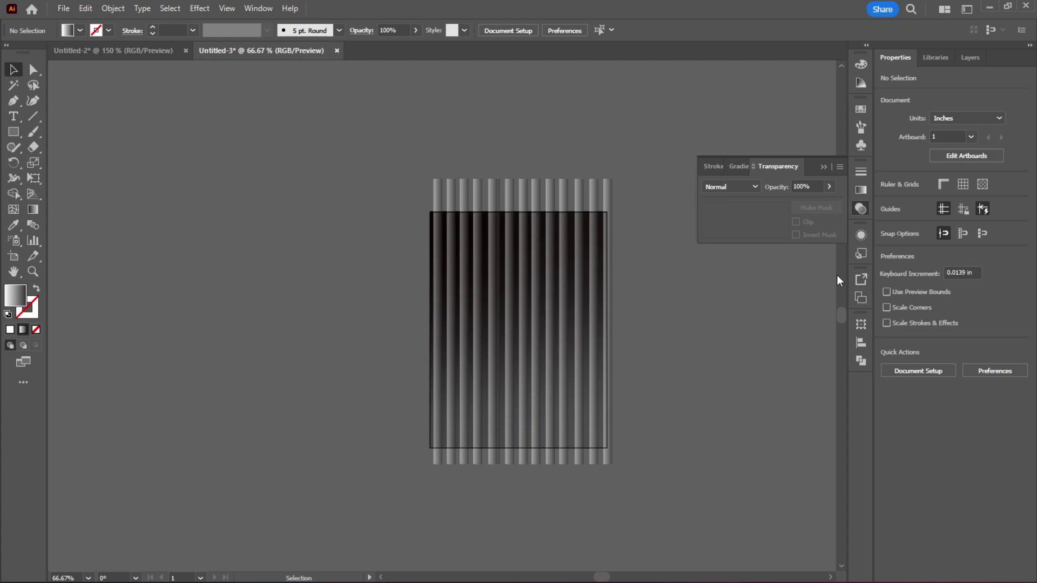
pyautogui.click(574, 313)
pyautogui.click(969, 234)
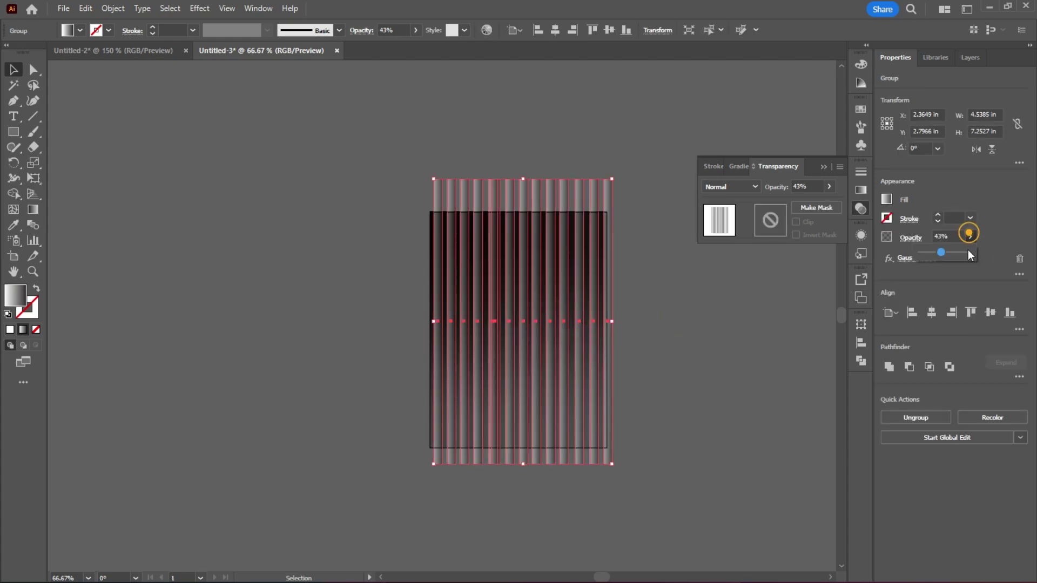
pyautogui.moveTo(941, 252); pyautogui.dragTo(930, 254)
pyautogui.click(686, 338)
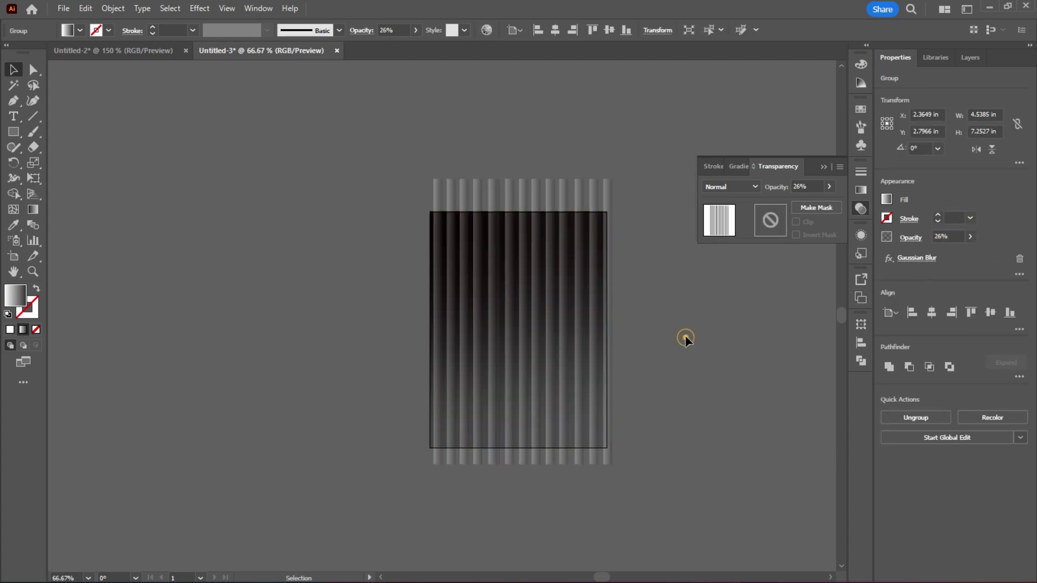
# Draw a circle about 3.88 in in diameter and place it over the artboard's lower-right corner
pyautogui.scroll(1, 686, 338)
pyautogui.scroll(1, 433, 340)
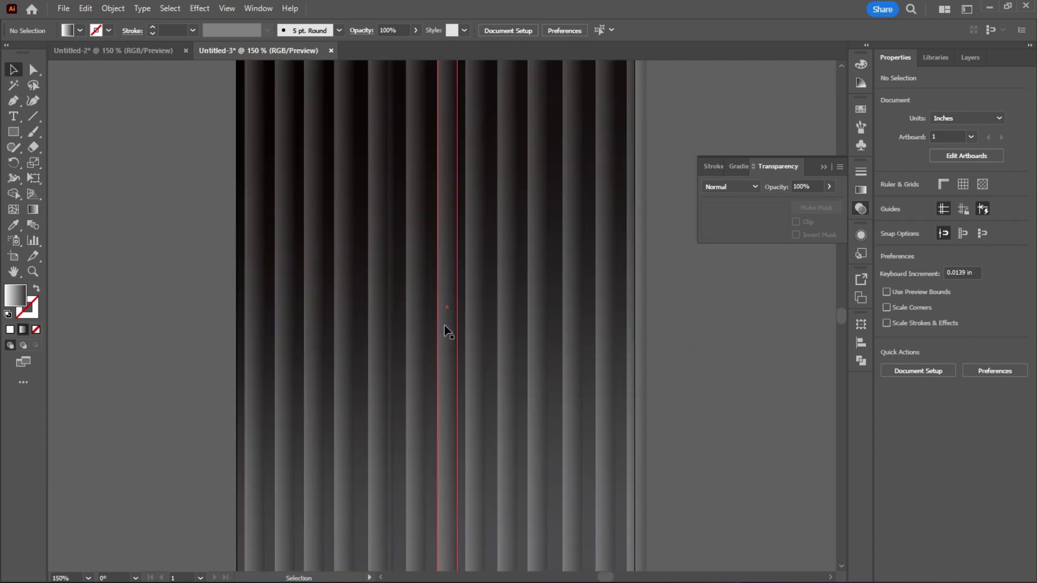
pyautogui.scroll(-1, 447, 331)
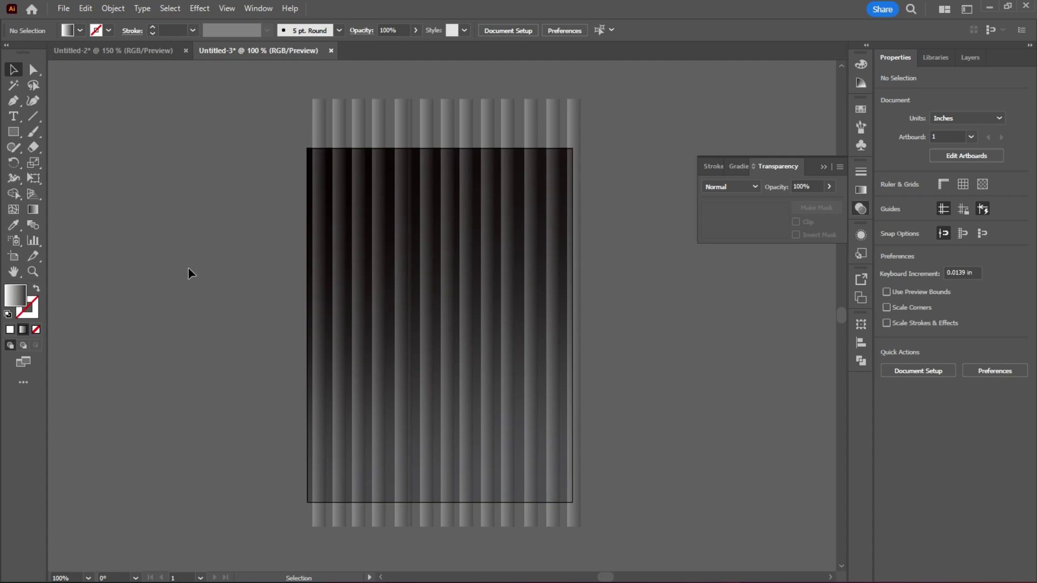
pyautogui.click(13, 132)
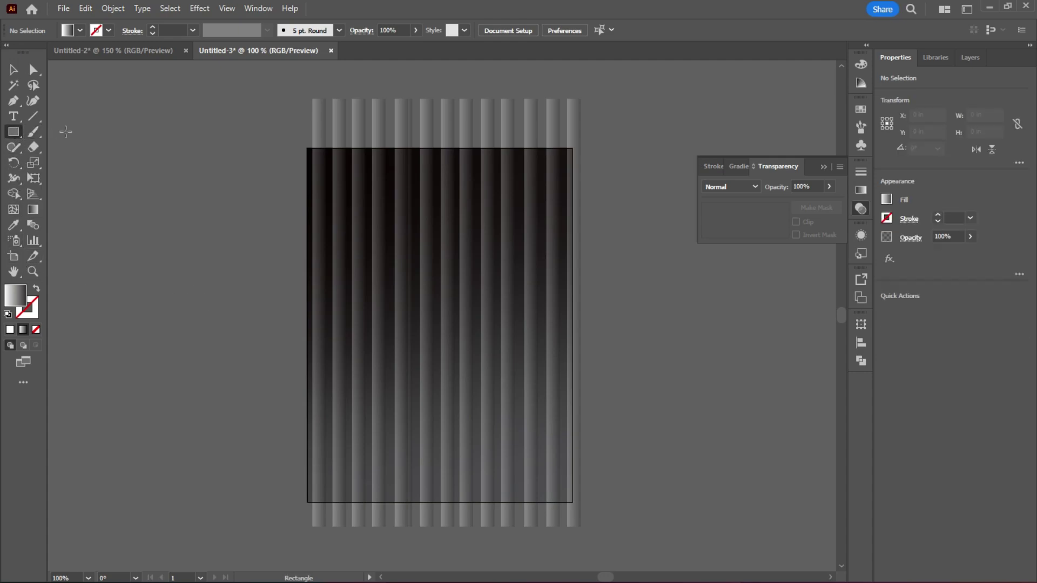
pyautogui.moveTo(15, 133); pyautogui.dragTo(58, 164)
pyautogui.moveTo(145, 256); pyautogui.dragTo(359, 485)
pyautogui.moveTo(276, 397); pyautogui.dragTo(483, 420)
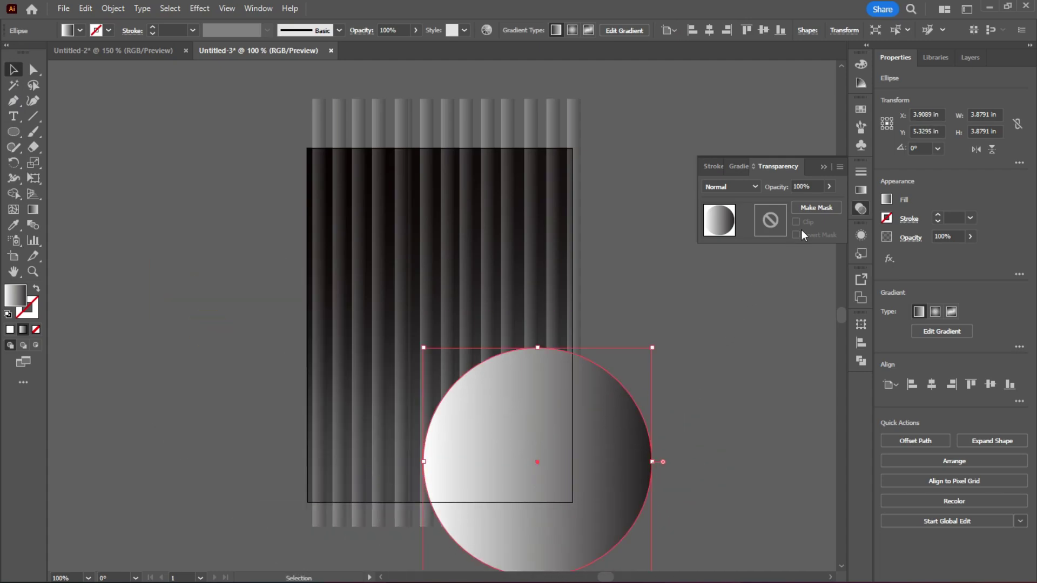
# Fill the large circle with the solid orange swatch
pyautogui.click(889, 201)
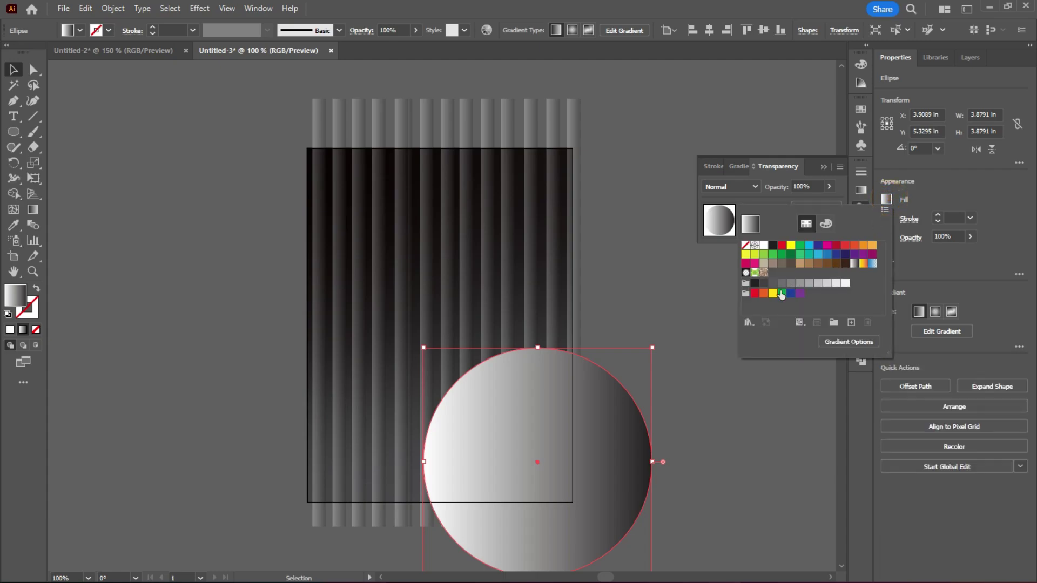
pyautogui.click(763, 293)
pyautogui.click(493, 424)
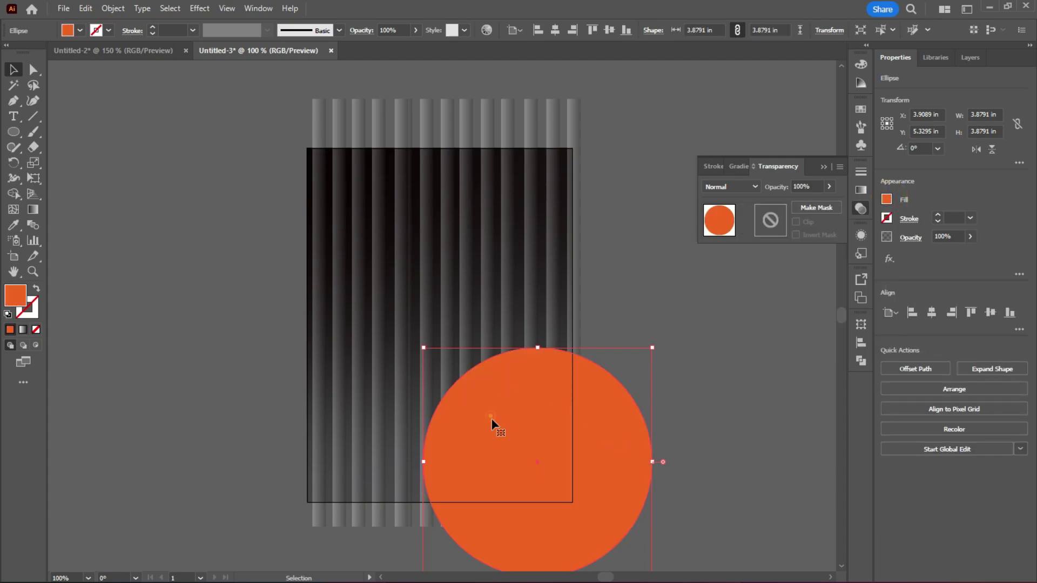
pyautogui.click(167, 314)
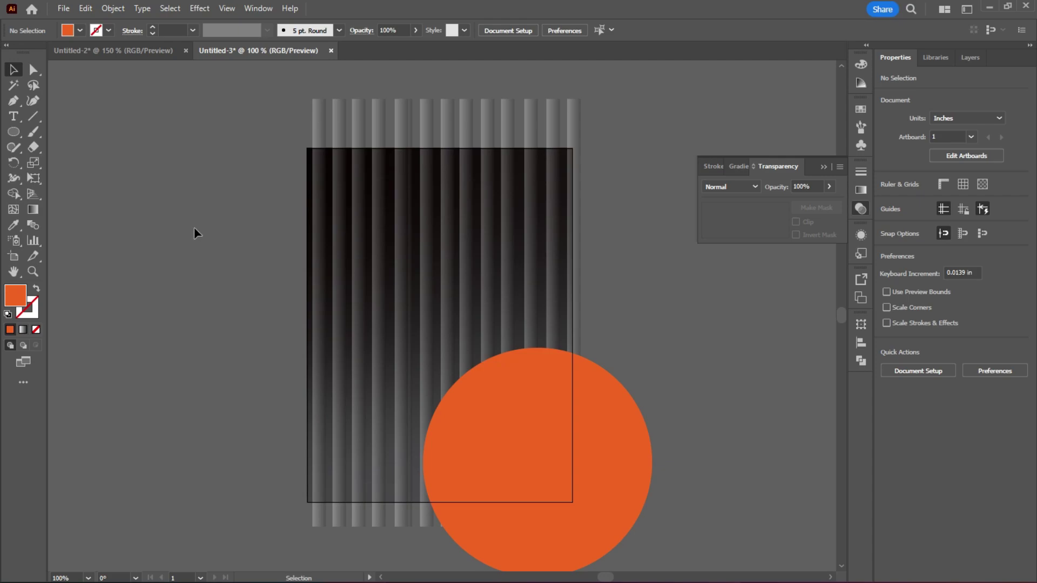
# Draw a horizontal line about 3.55 in long to the left of the artboard, near its upper part
pyautogui.moveTo(33, 116); pyautogui.dragTo(79, 120)
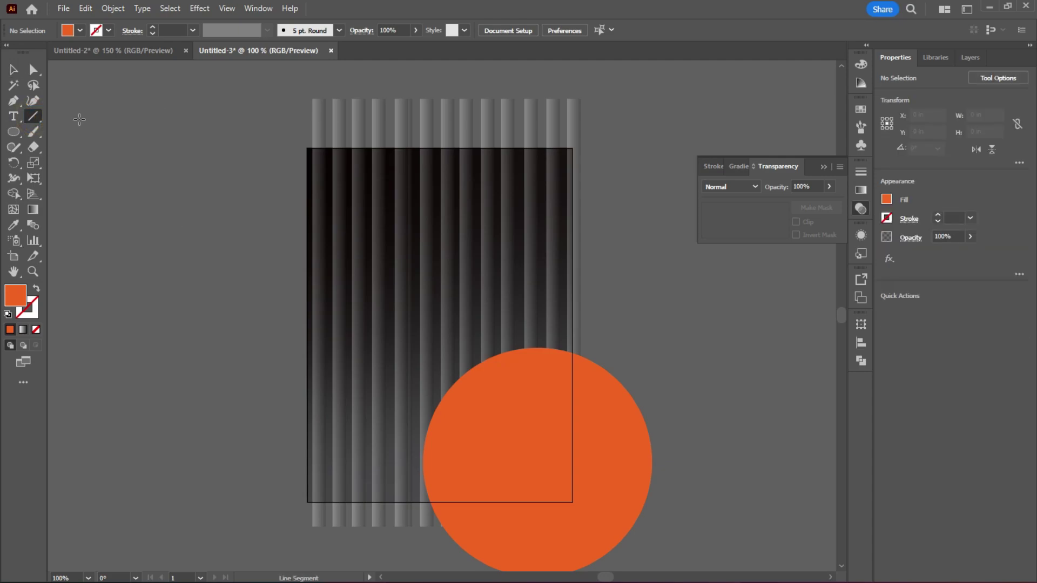
pyautogui.click(76, 178)
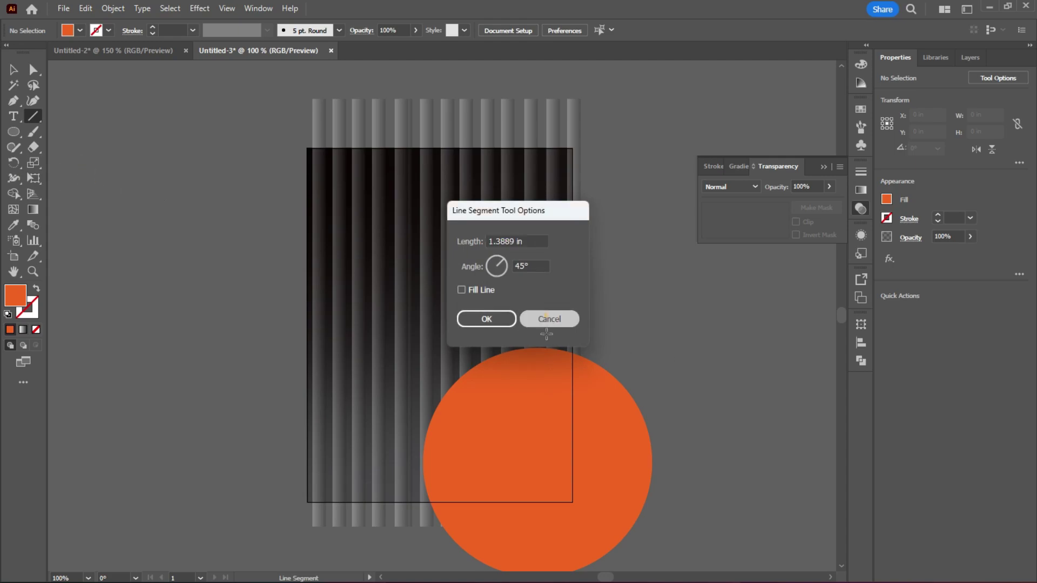
pyautogui.click(545, 318)
pyautogui.moveTo(93, 190); pyautogui.dragTo(303, 214)
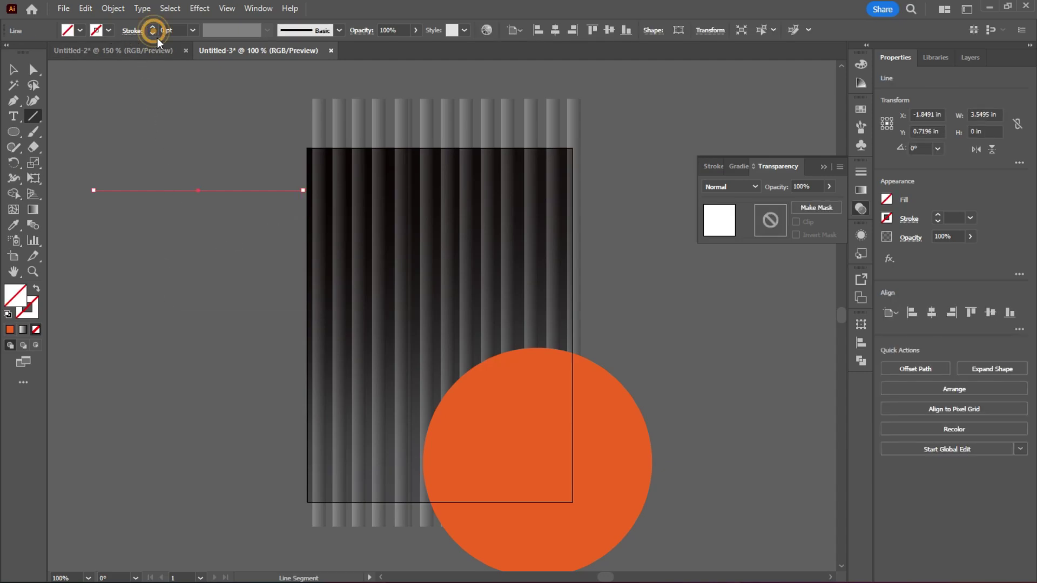
# Set the horizontal line's stroke weight to 35 pt
pyautogui.click(192, 30)
pyautogui.click(215, 283)
pyautogui.click(192, 31)
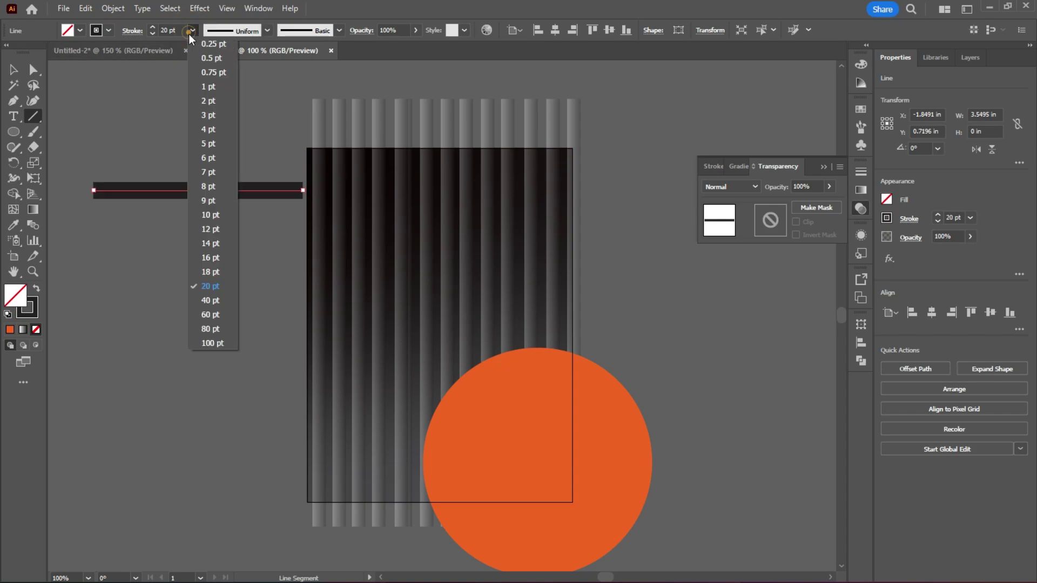
pyautogui.click(212, 296)
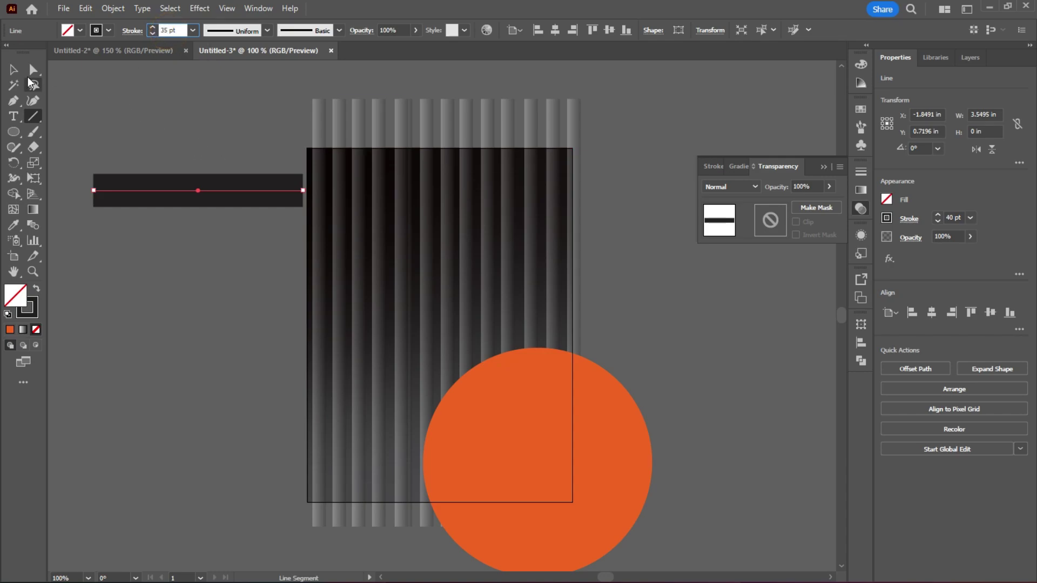
pyautogui.press('Return')
# Colour the thick line's stroke with the same orange swatch as the circle
pyautogui.press('v')
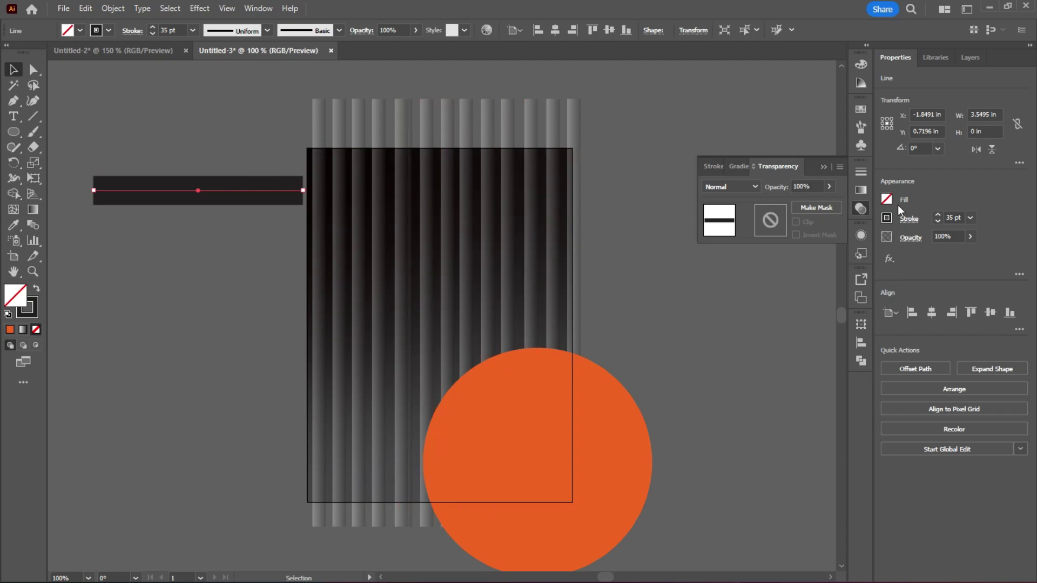
pyautogui.click(887, 218)
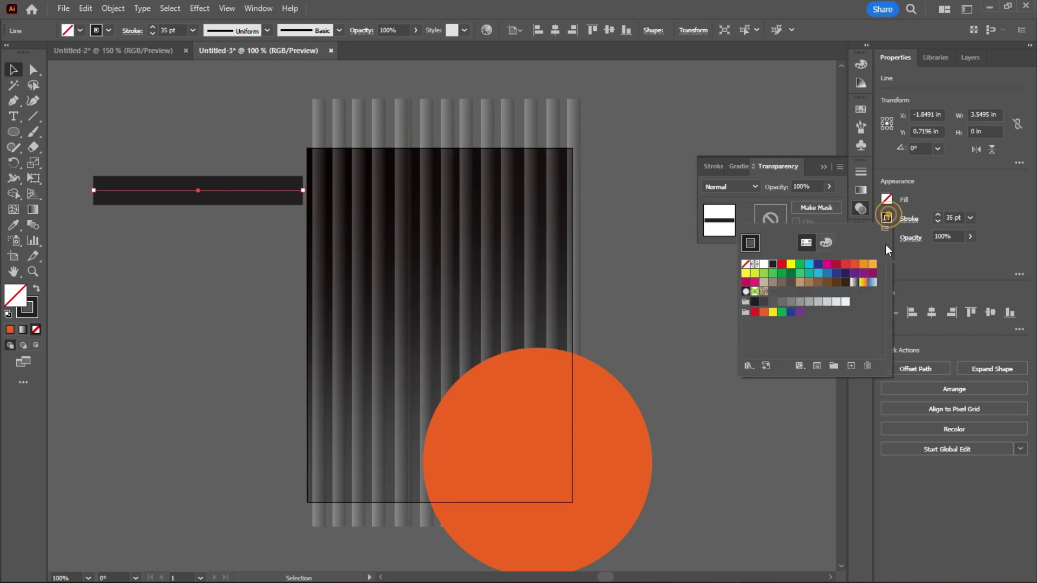
pyautogui.click(764, 312)
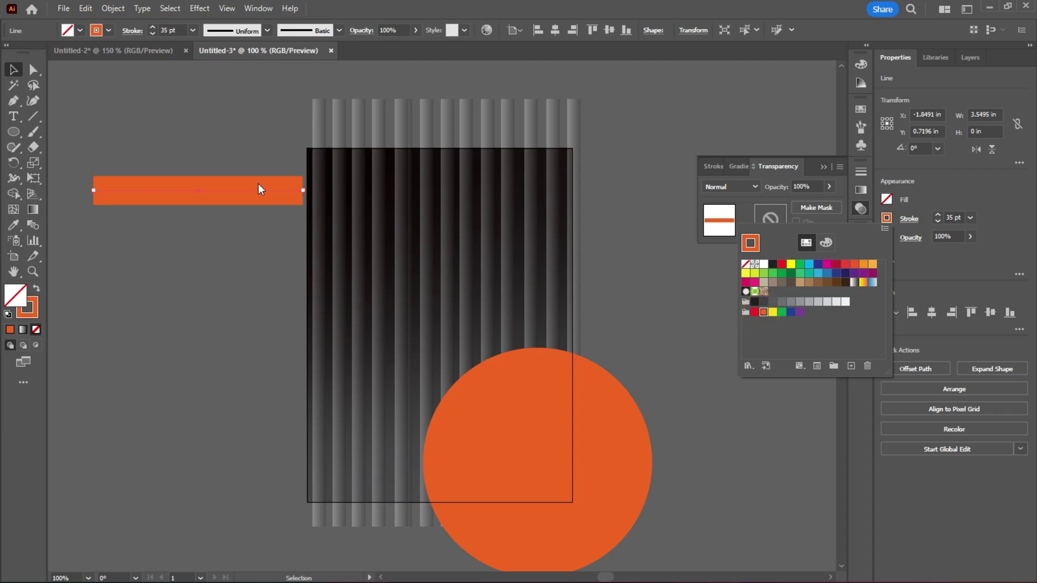
pyautogui.click(235, 181)
pyautogui.click(209, 191)
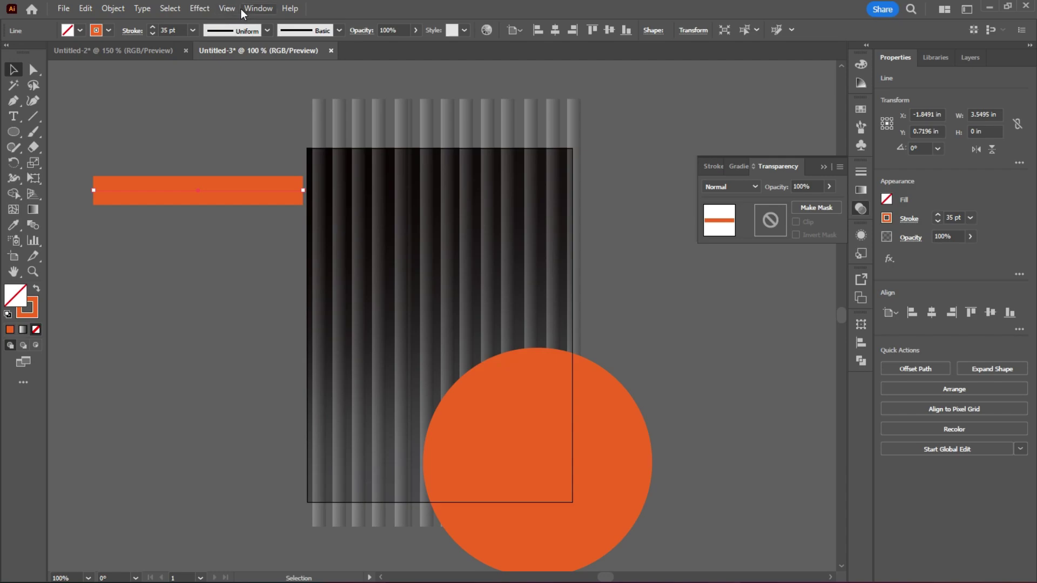
# Apply a Zig Zag effect to the orange line with 0.11 in absolute size, 4 ridges per segment and smooth points
pyautogui.click(197, 10)
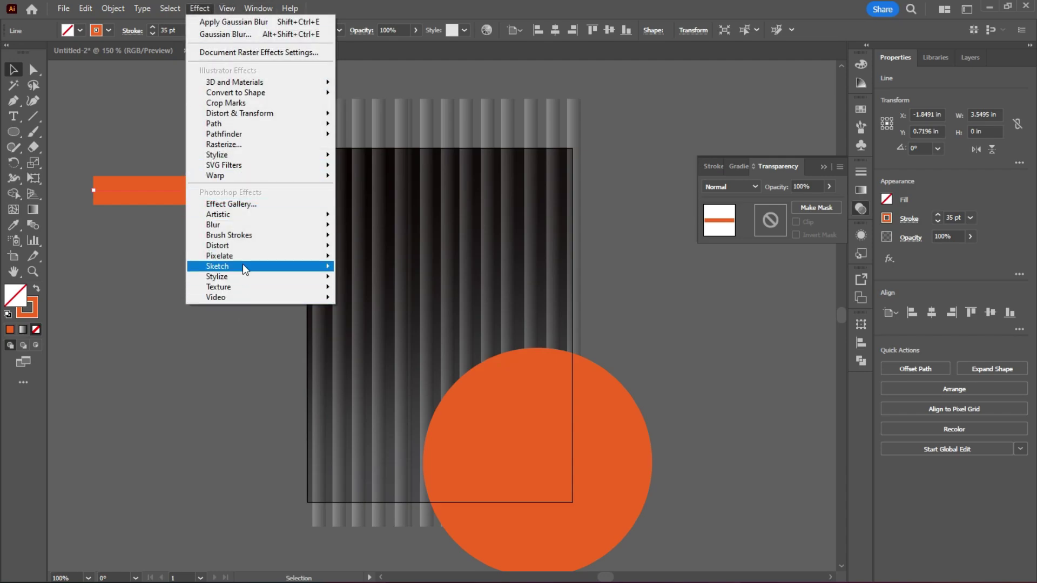
pyautogui.moveTo(276, 112)
pyautogui.click(381, 202)
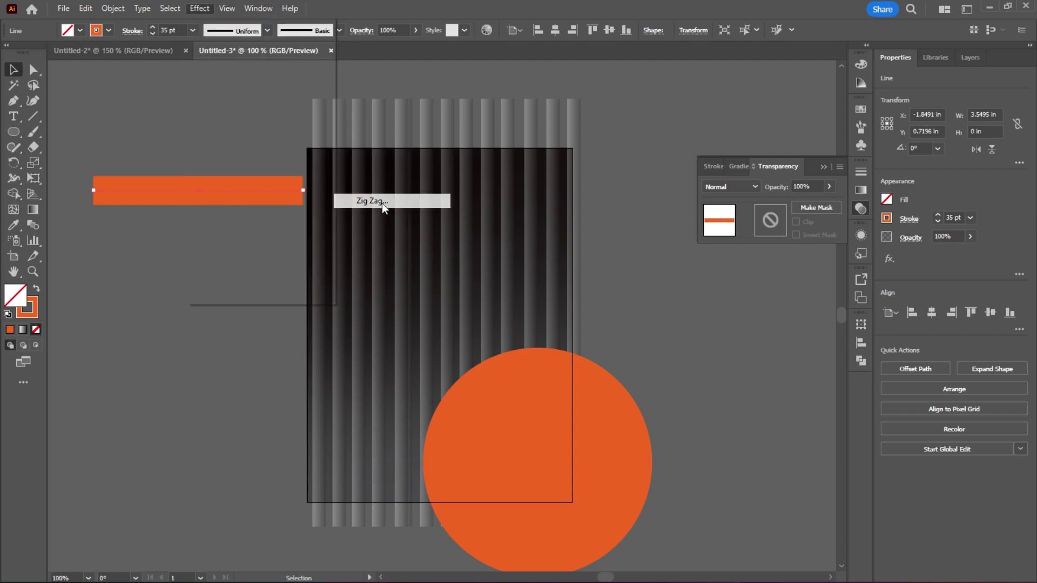
pyautogui.click(486, 308)
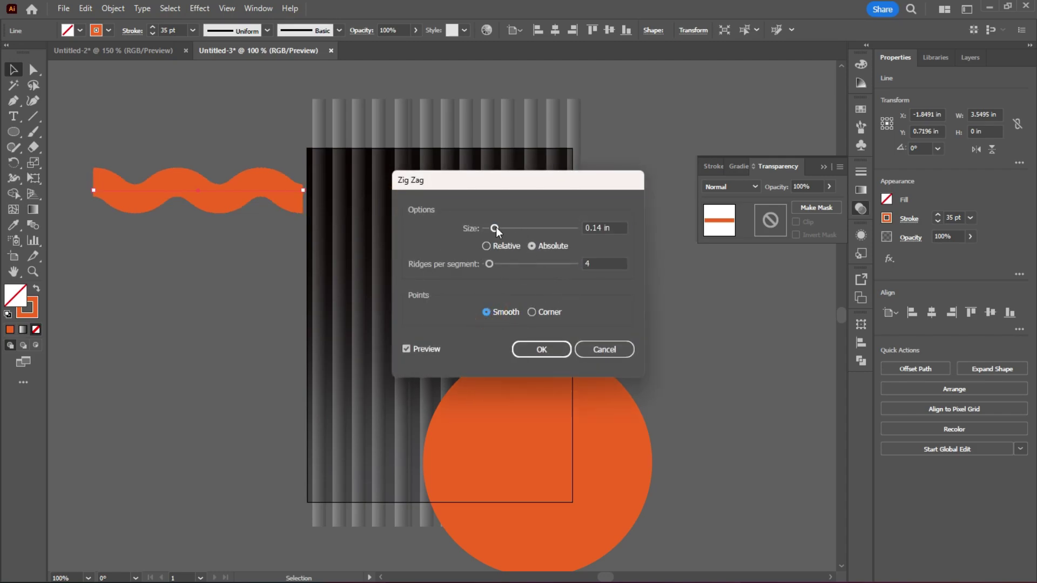
pyautogui.moveTo(496, 227); pyautogui.dragTo(494, 227)
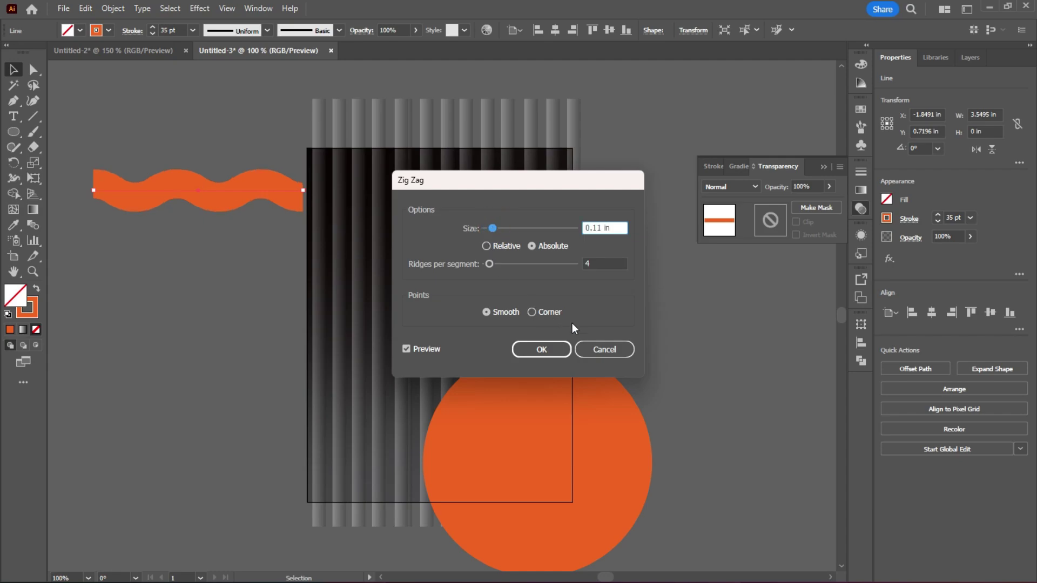
pyautogui.click(551, 353)
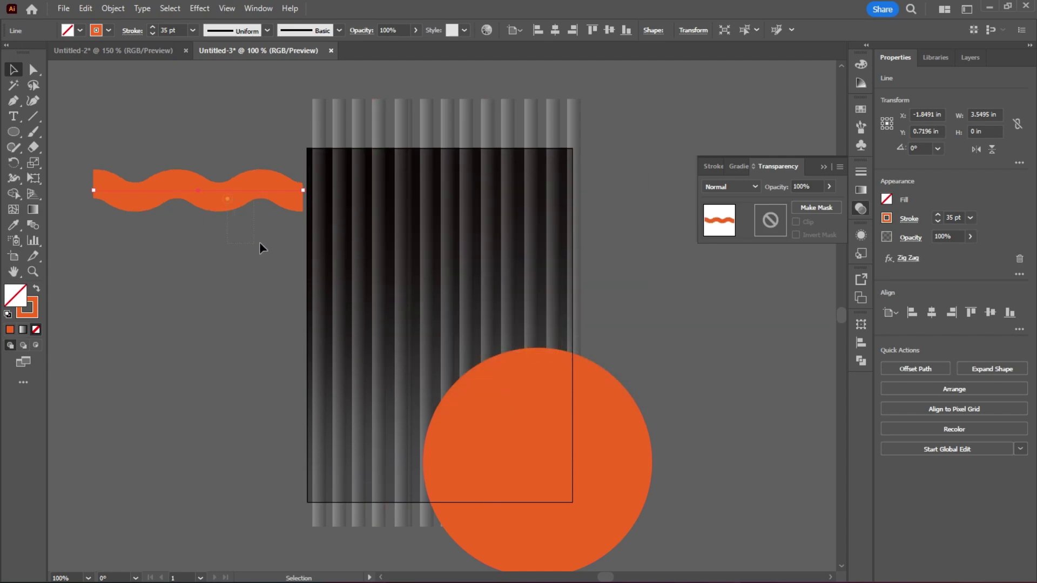
# Move the wavy line so it overlaps the artboard's left edge near the top, and deselect it
pyautogui.click(230, 199)
pyautogui.click(189, 190)
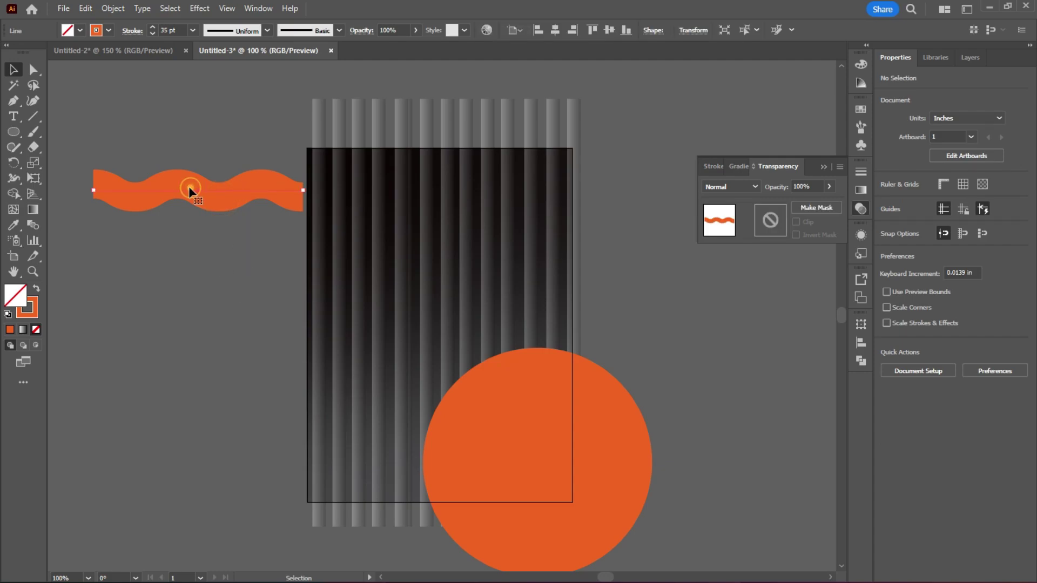
pyautogui.moveTo(177, 192); pyautogui.dragTo(311, 204)
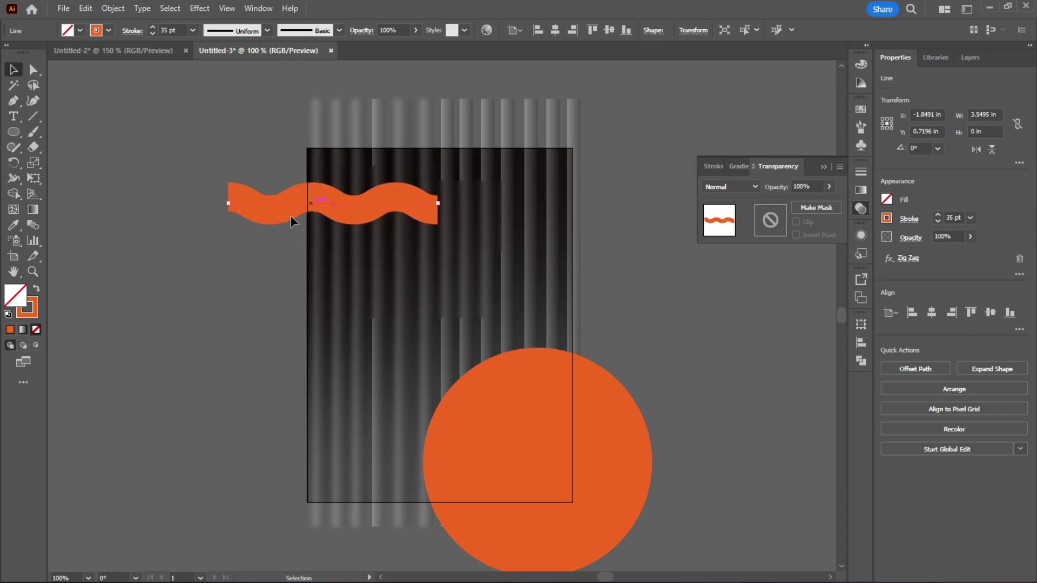
pyautogui.click(203, 263)
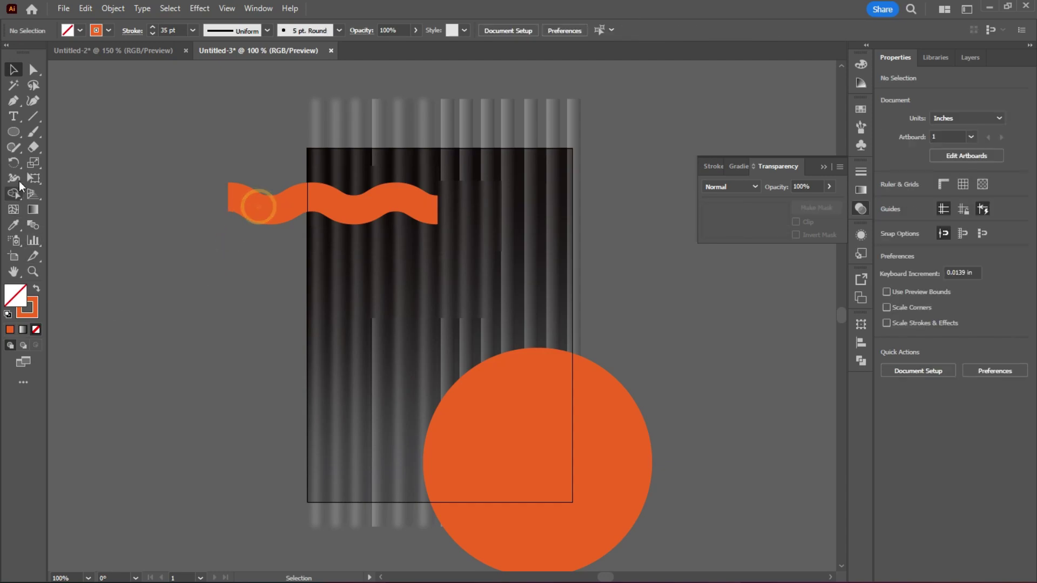
# Draw a rounded rectangle about 3.12 by 1.82 in to the left of the artboard, below the wavy line
pyautogui.moveTo(13, 131); pyautogui.dragTo(58, 145)
pyautogui.moveTo(104, 264); pyautogui.dragTo(302, 384)
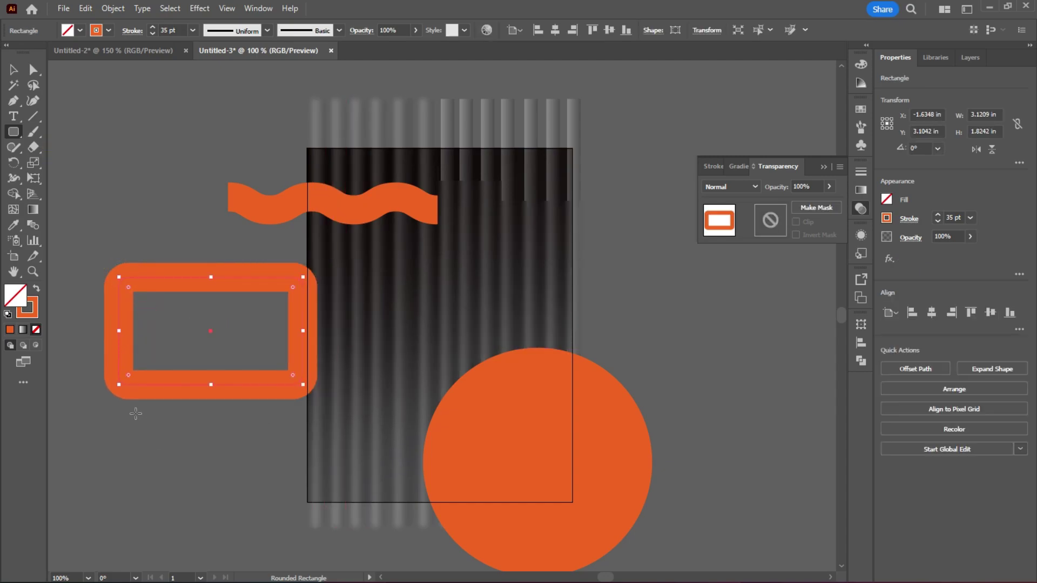
pyautogui.click(33, 69)
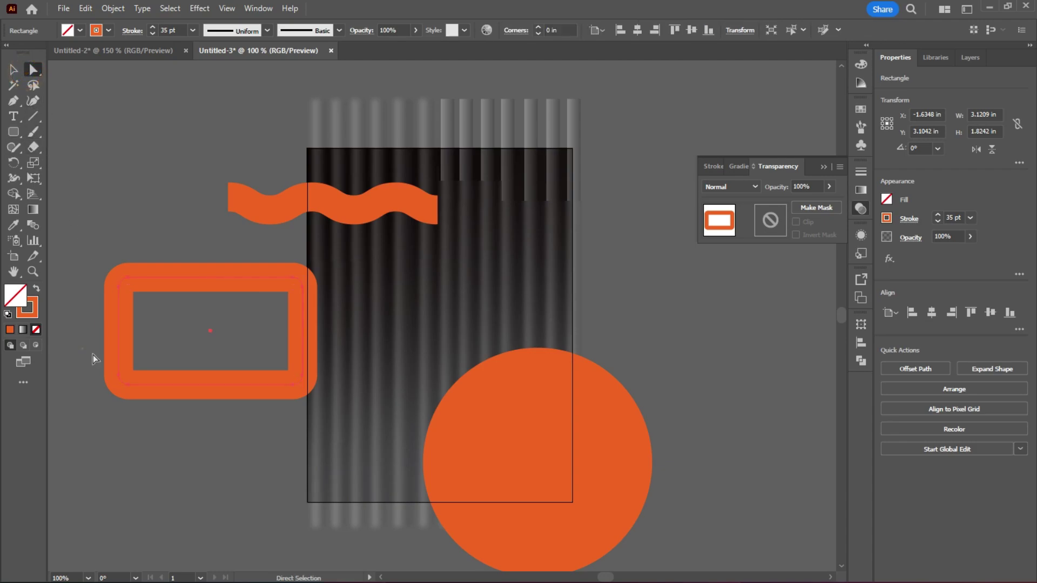
pyautogui.moveTo(82, 348); pyautogui.dragTo(335, 427)
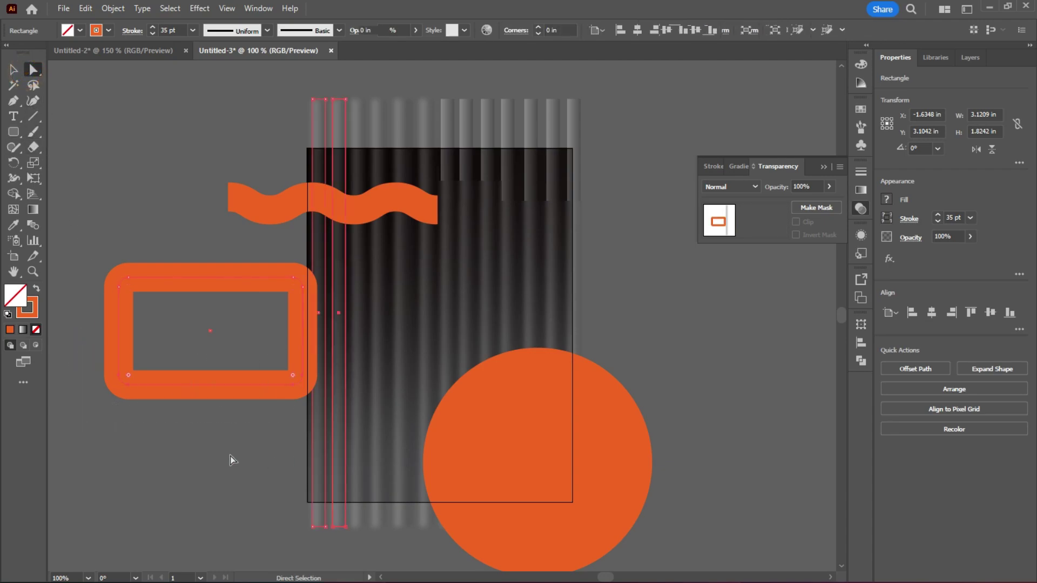
pyautogui.click(197, 451)
pyautogui.moveTo(356, 309); pyautogui.dragTo(326, 297)
pyautogui.click(183, 285)
pyautogui.moveTo(111, 309); pyautogui.dragTo(128, 273)
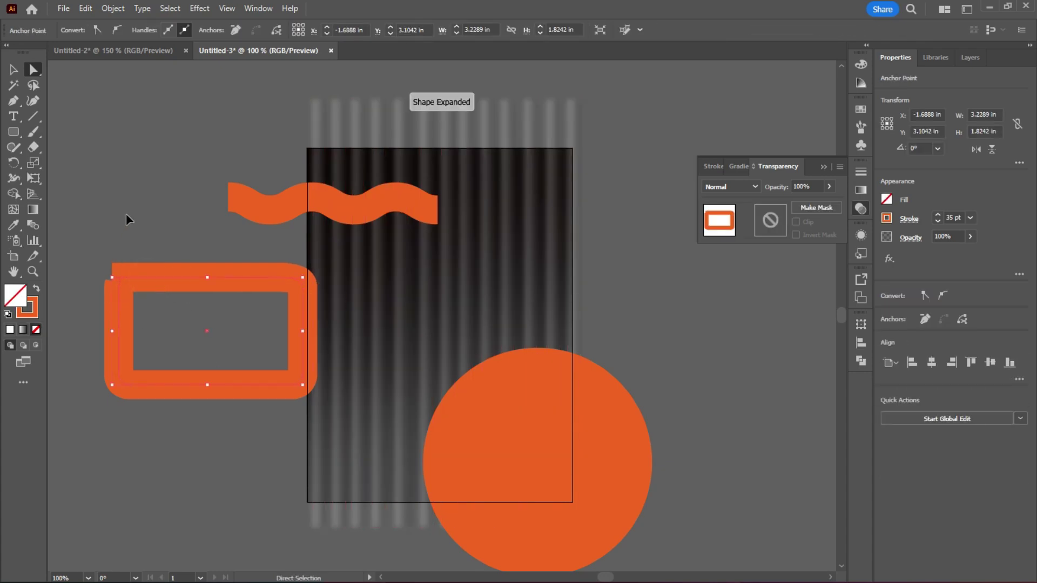
pyautogui.hotkey('ctrl', 'z')
# Move the rounded rectangle about 0.52 in to the left, clear of the artboard and strips
pyautogui.click(14, 69)
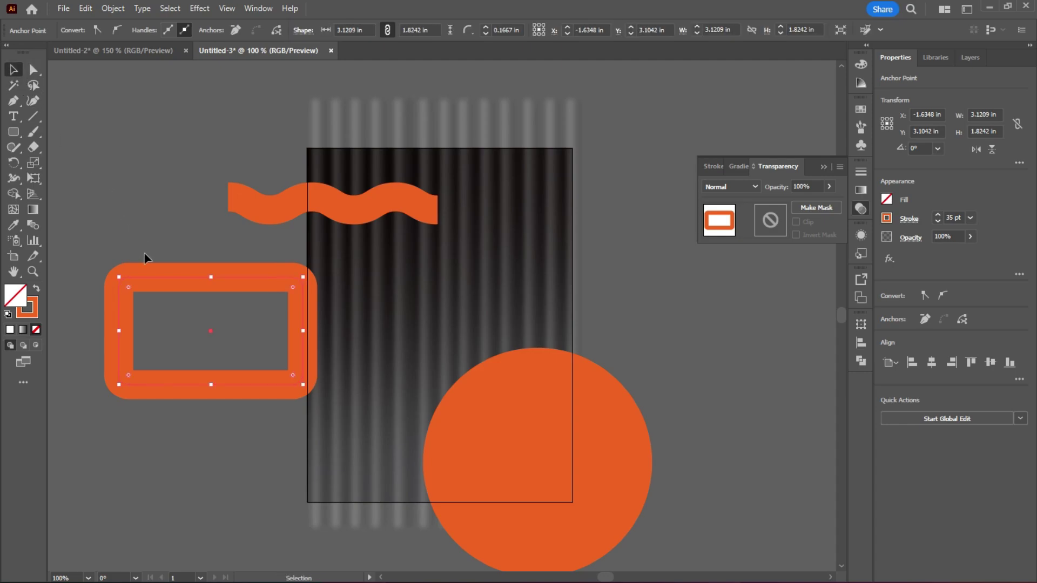
pyautogui.click(142, 275)
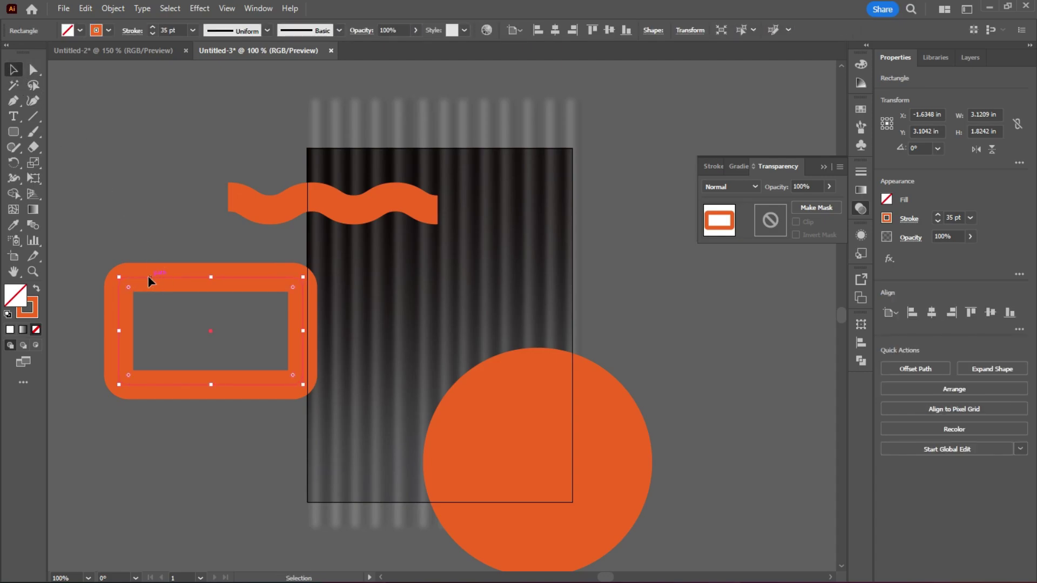
pyautogui.moveTo(150, 274); pyautogui.dragTo(109, 279)
# Round the rectangle's two lower corners to about 1.56 in to form a bowl shape, and shift the shape slightly up and right
pyautogui.click(33, 69)
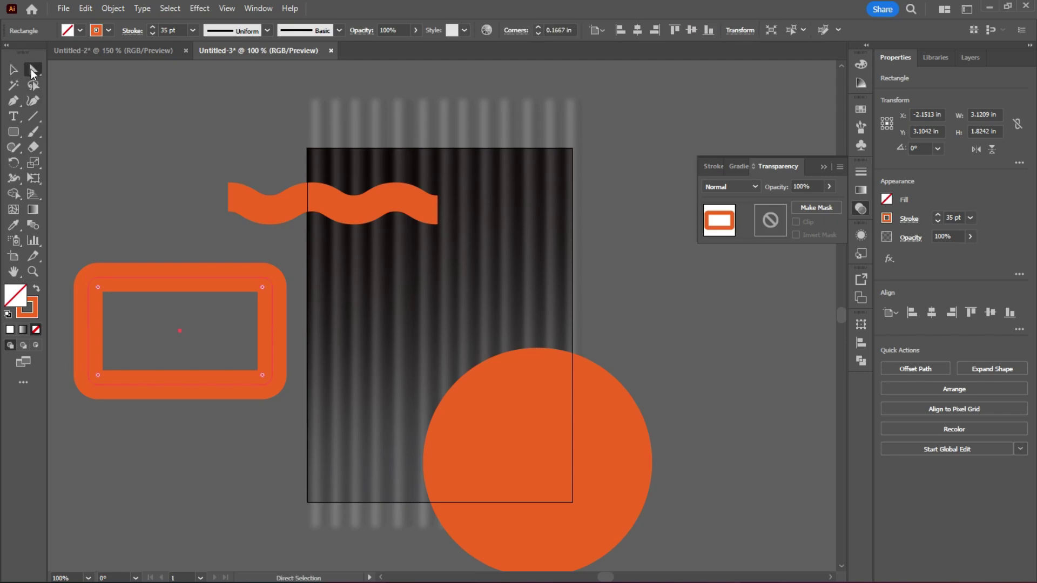
pyautogui.moveTo(60, 353); pyautogui.dragTo(290, 439)
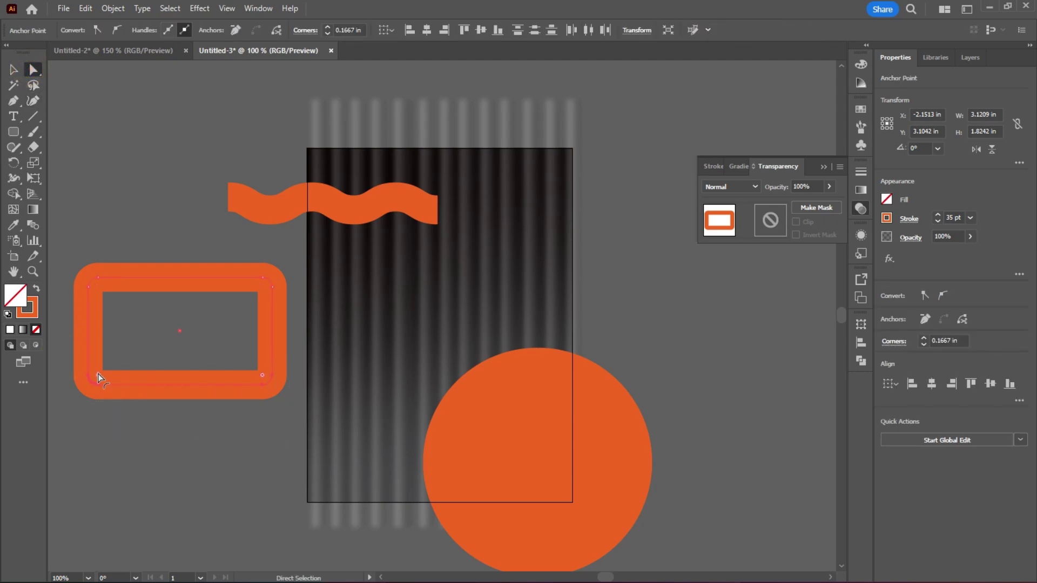
pyautogui.moveTo(99, 375); pyautogui.dragTo(165, 217)
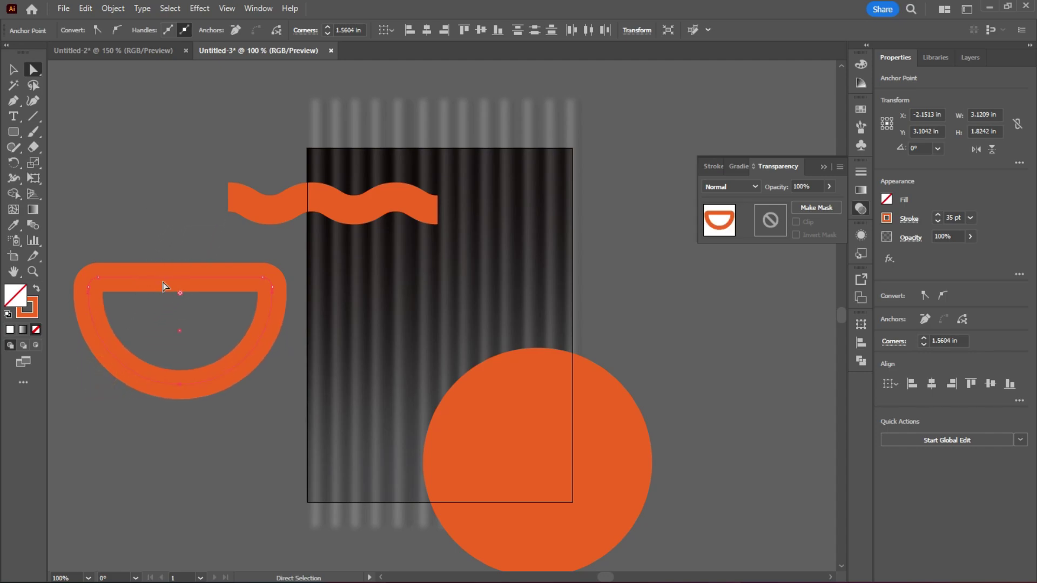
pyautogui.press('v')
pyautogui.moveTo(144, 273)
pyautogui.mouseDown()
pyautogui.moveTo(207, 255)
pyautogui.moveTo(148, 263)
pyautogui.mouseUp()
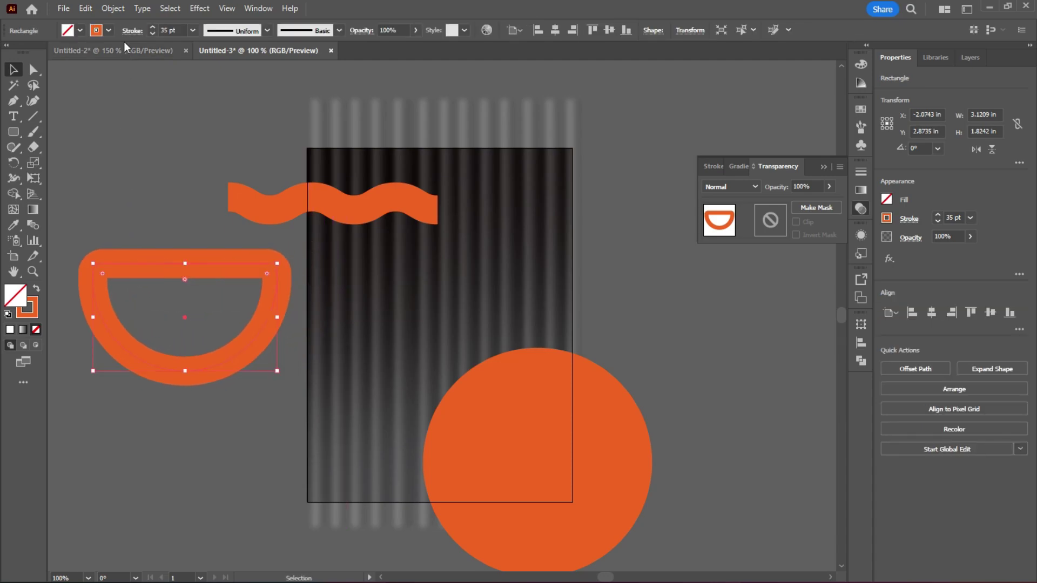
# Expand the bowl shape's fill and stroke, and place it directly beneath the wavy line with their left edges aligned
pyautogui.click(85, 8)
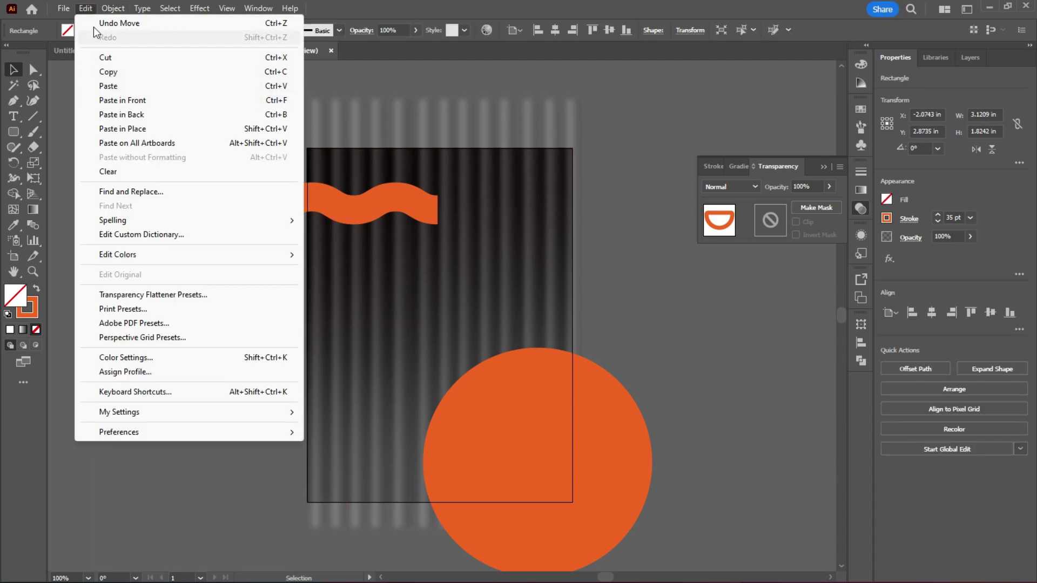
pyautogui.click(113, 8)
pyautogui.click(137, 176)
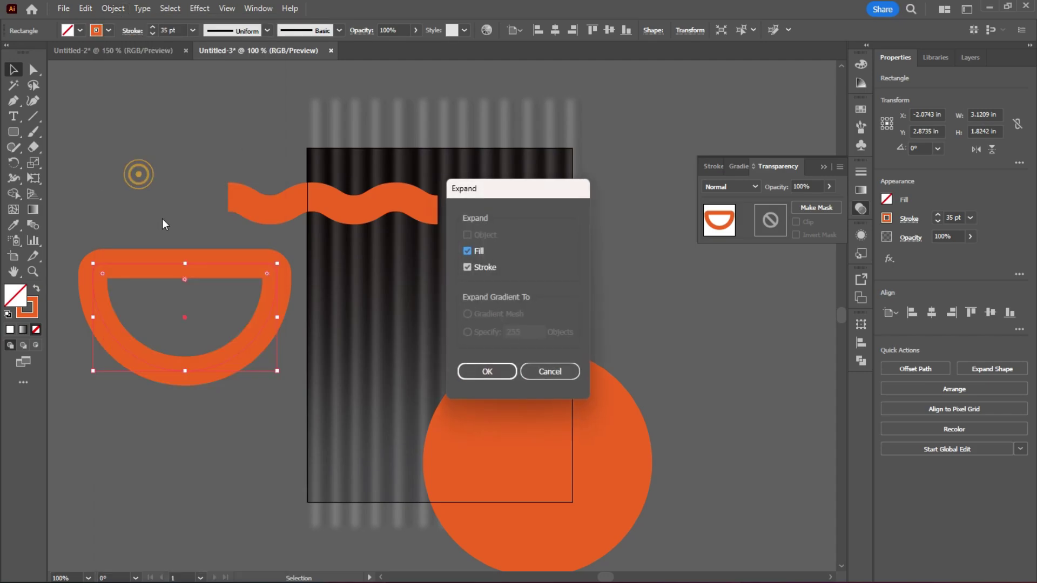
pyautogui.click(489, 372)
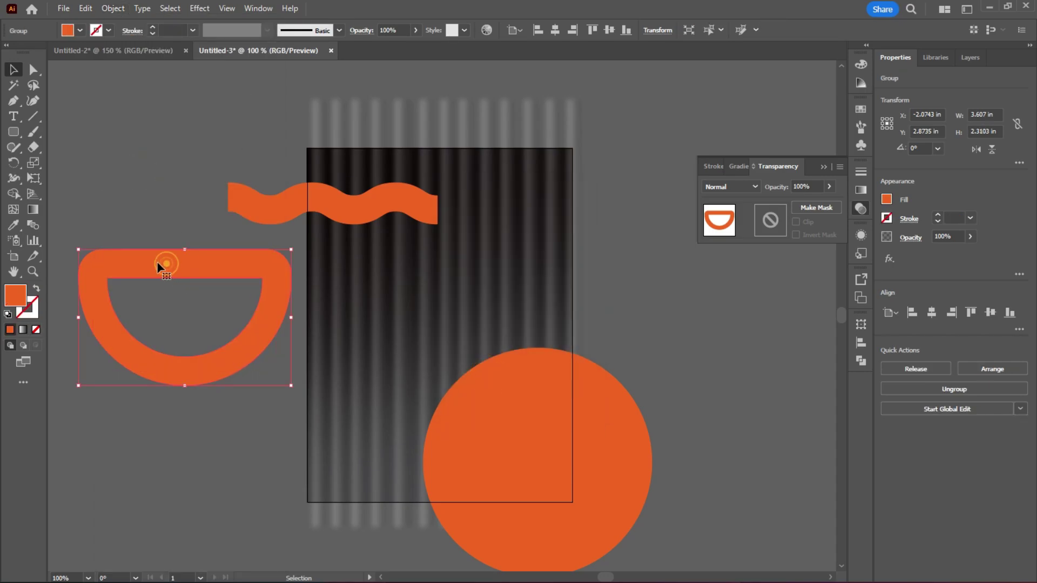
pyautogui.moveTo(157, 262); pyautogui.dragTo(309, 247)
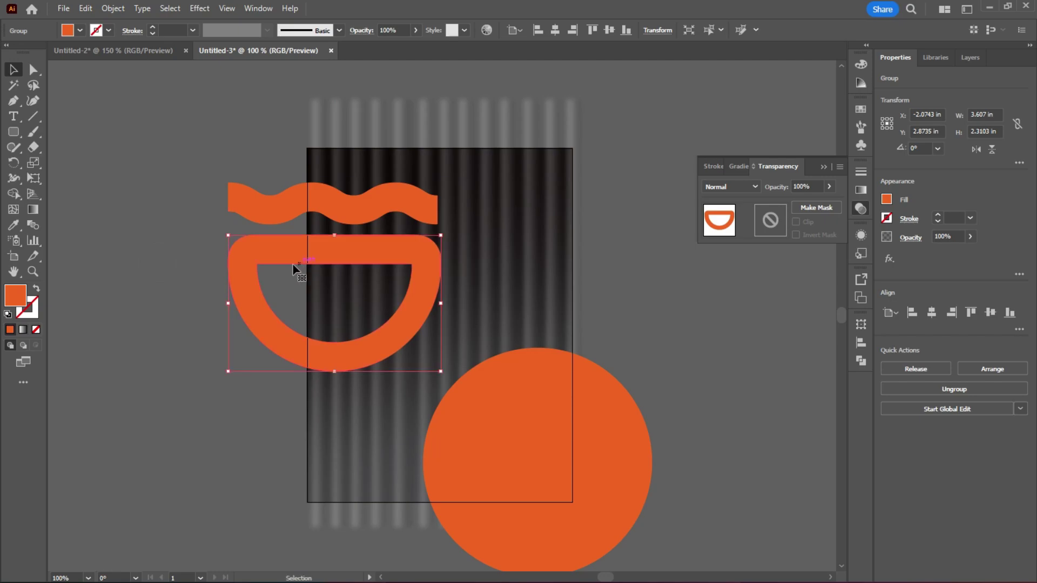
# Expand the appearance of the wavy line to turn its Zig Zag effect into a real path
pyautogui.click(277, 203)
pyautogui.click(112, 8)
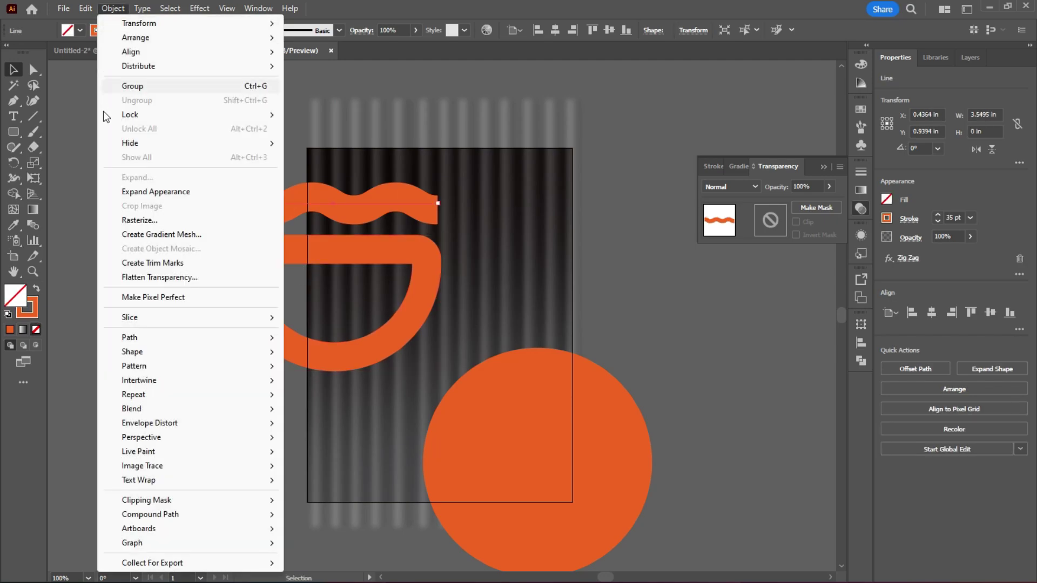
pyautogui.click(141, 192)
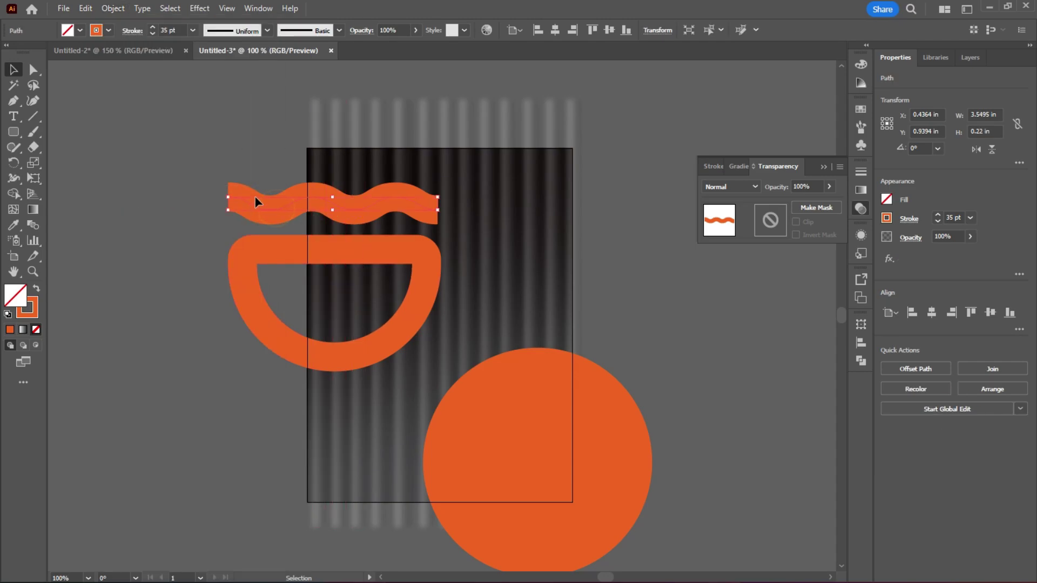
pyautogui.click(255, 196)
pyautogui.click(138, 198)
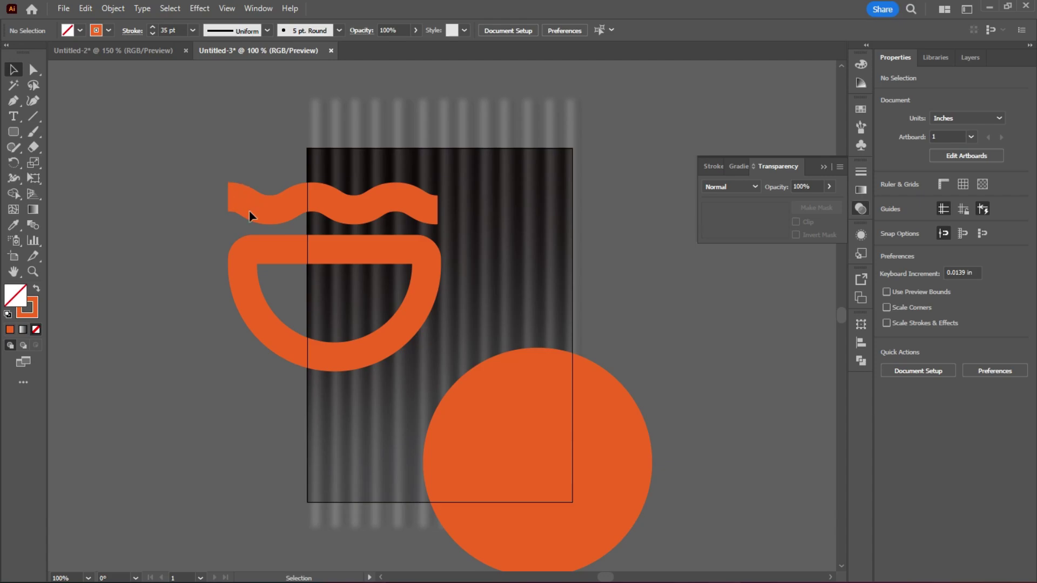
# Expand the wavy path's fill and stroke into a filled shape, and select the resulting group
pyautogui.click(278, 215)
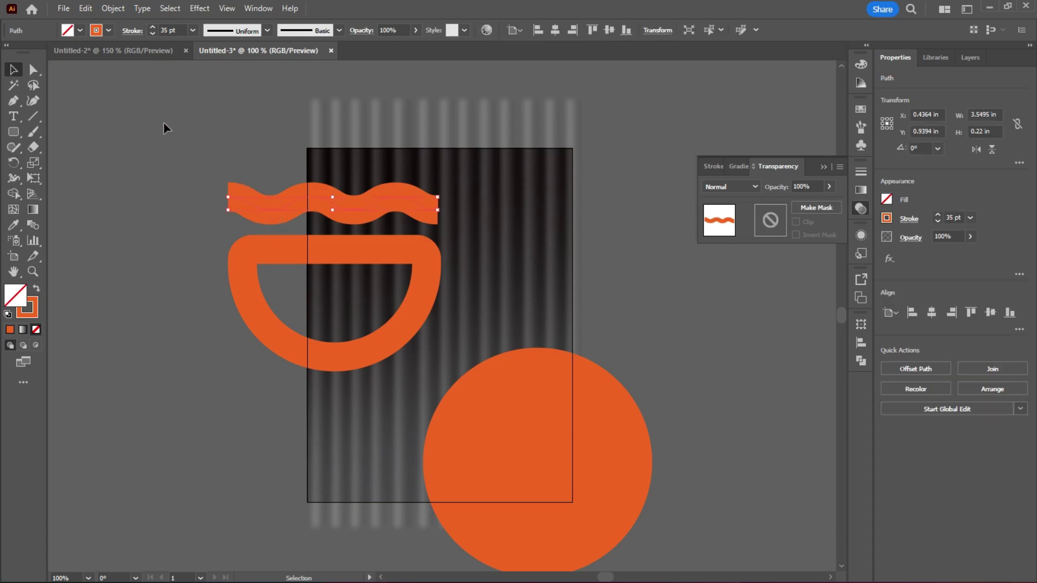
pyautogui.click(112, 9)
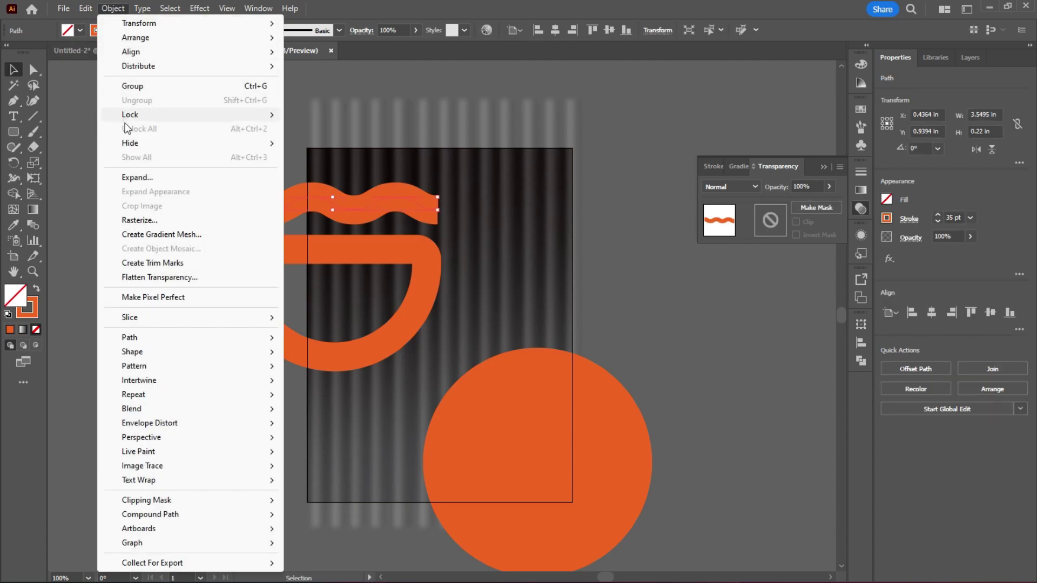
pyautogui.click(138, 177)
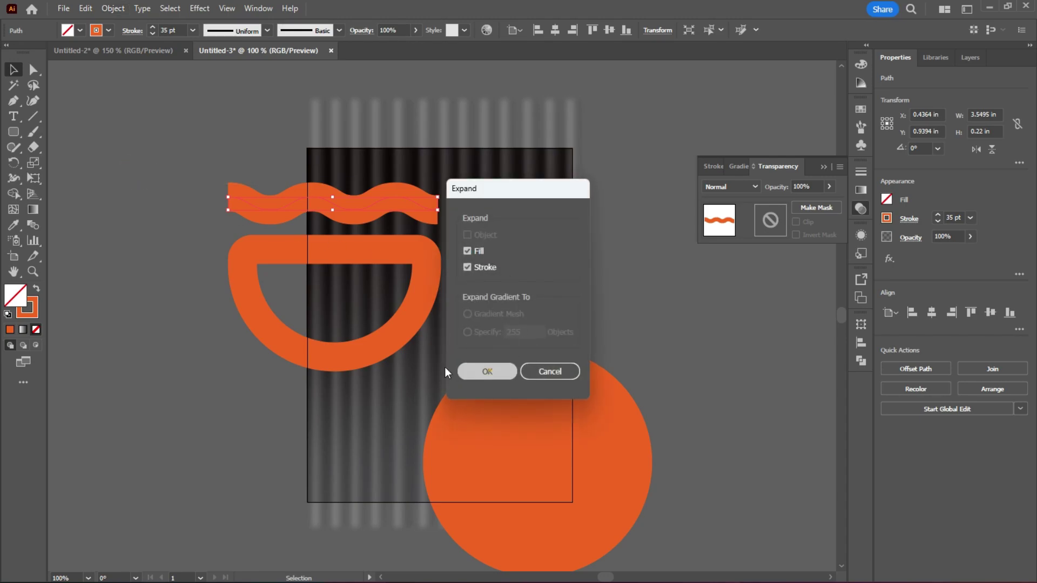
pyautogui.click(471, 371)
pyautogui.click(123, 205)
pyautogui.click(263, 205)
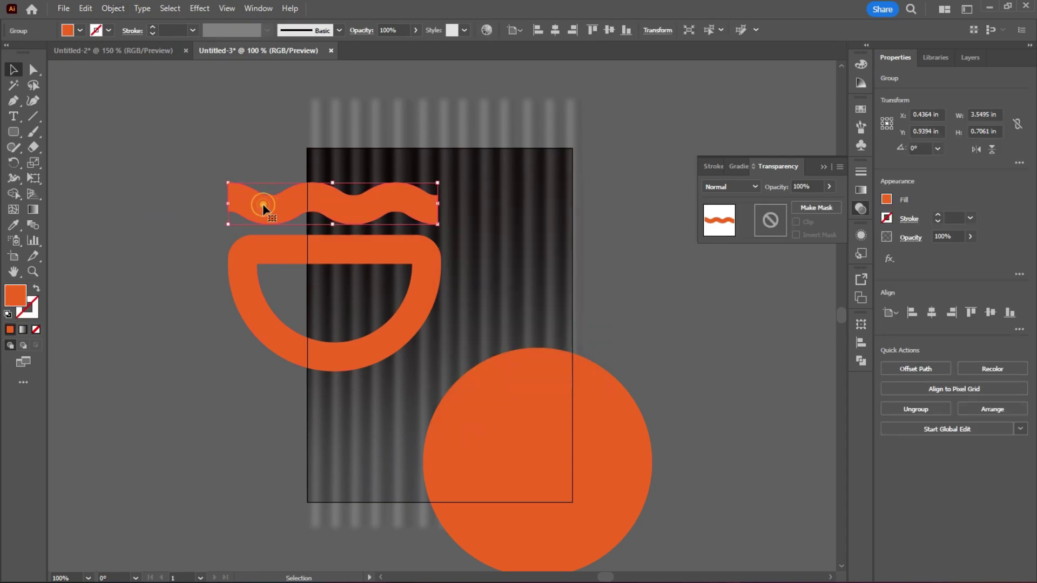
# Deselect the orange wavy and bowl shapes and collapse the floating Transparency settings
pyautogui.click(257, 251)
pyautogui.click(204, 454)
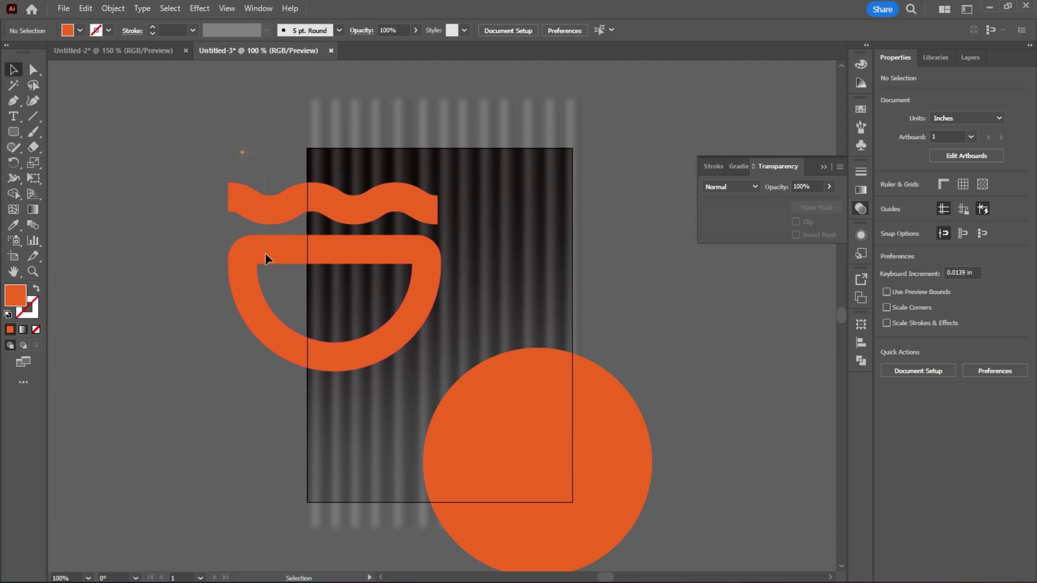
pyautogui.moveTo(242, 152); pyautogui.dragTo(263, 237)
pyautogui.click(169, 266)
pyautogui.click(824, 167)
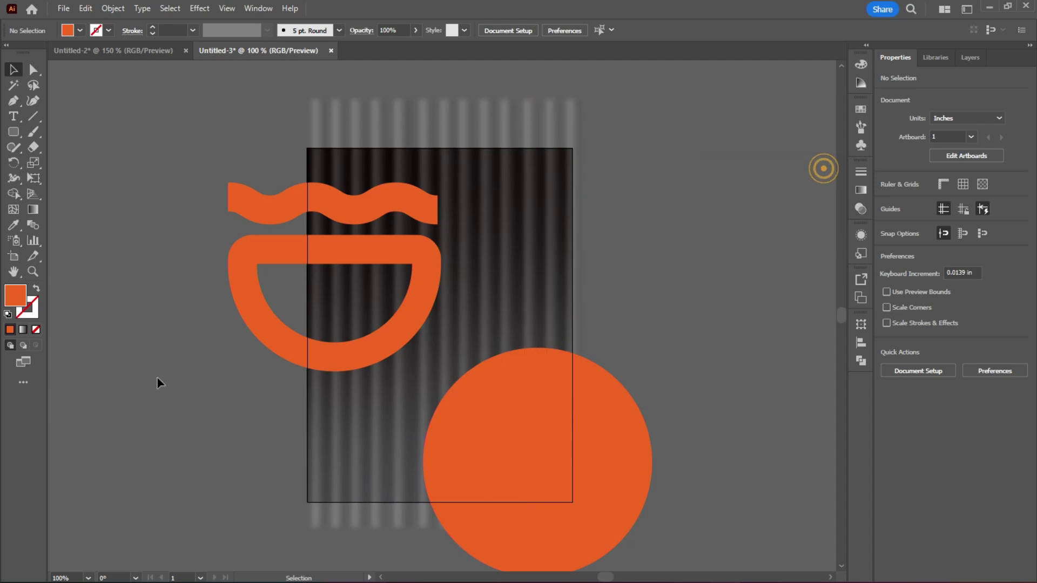
# Draw a horizontal line about 2.98 in long beside the artboard's lower left edge with a white 2 pt stroke
pyautogui.click(30, 120)
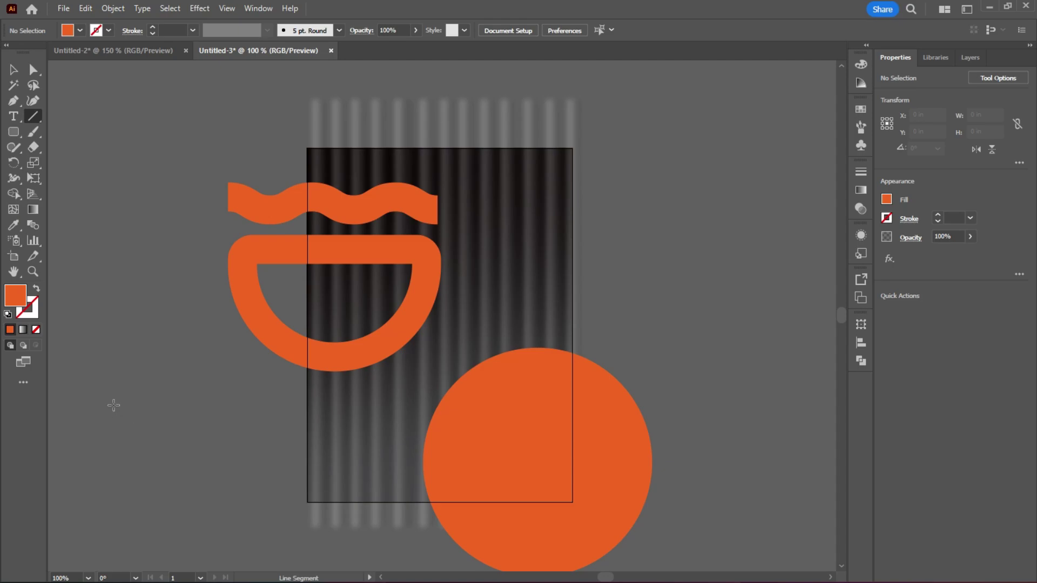
pyautogui.moveTo(113, 405); pyautogui.dragTo(289, 407)
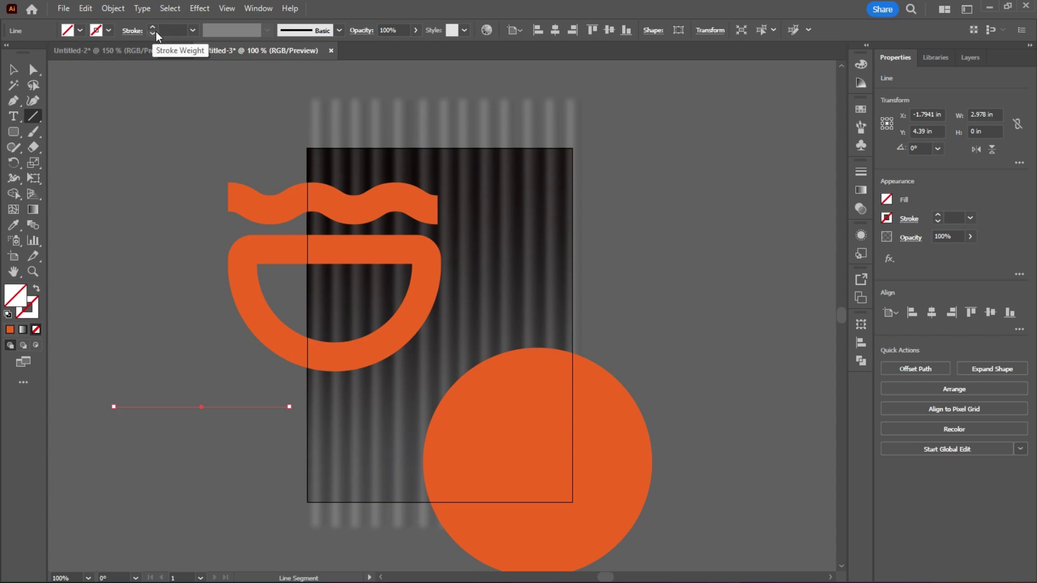
pyautogui.click(193, 30)
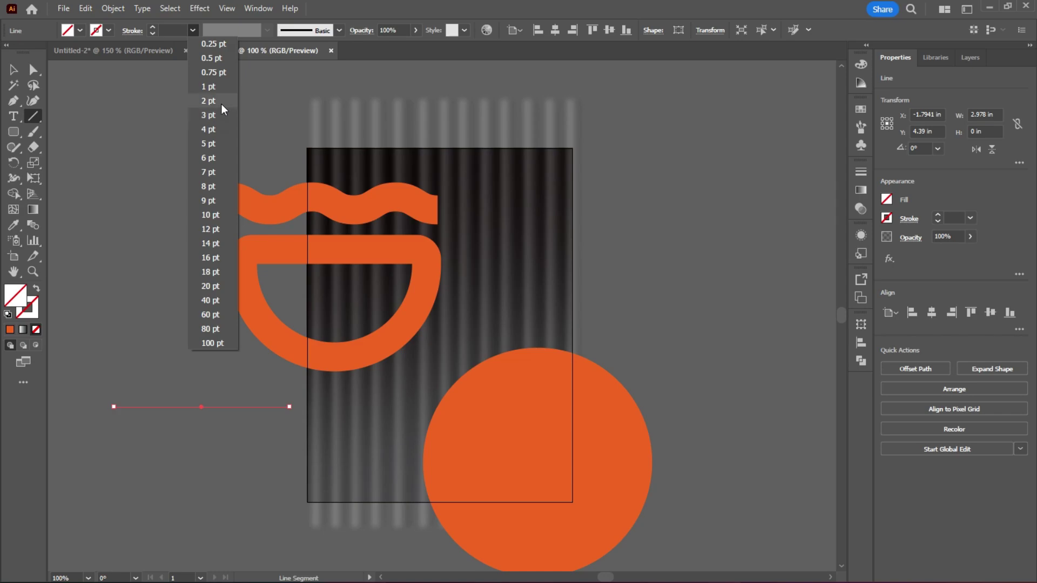
pyautogui.click(221, 103)
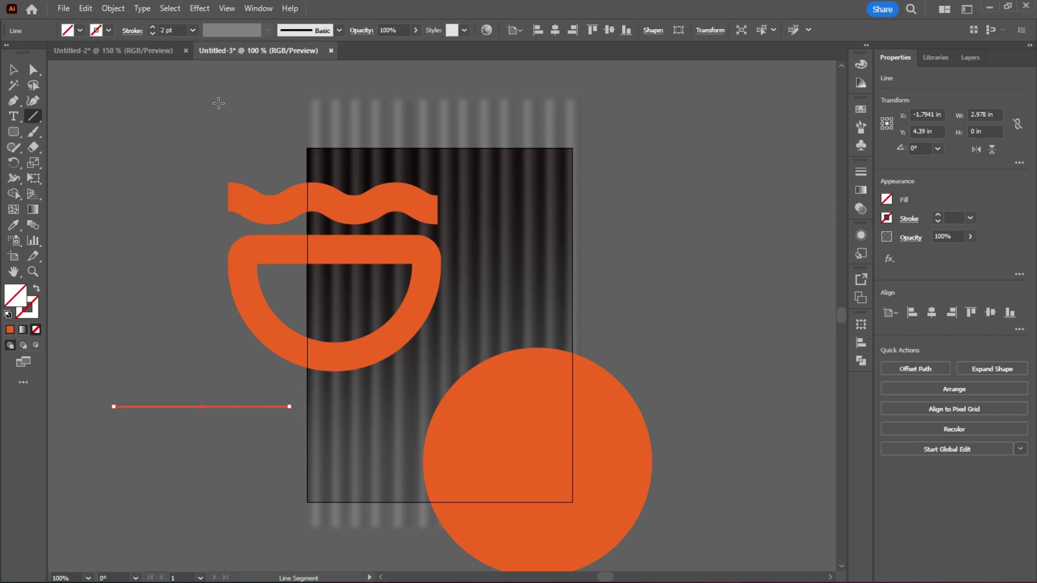
pyautogui.click(97, 30)
pyautogui.click(108, 89)
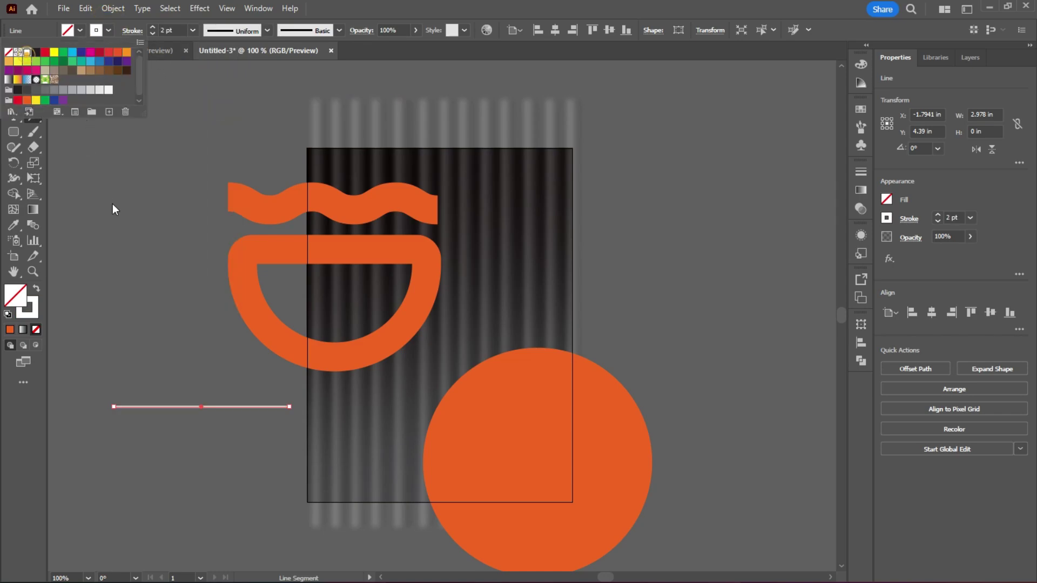
pyautogui.click(78, 180)
pyautogui.press('v')
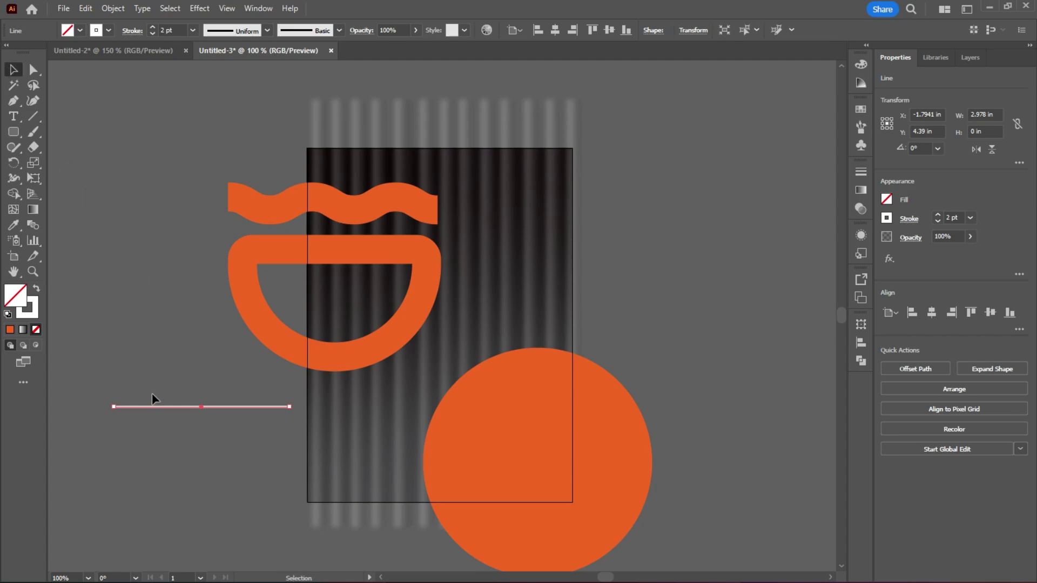
# Increase the white line's stroke weight to 3 pt
pyautogui.click(153, 387)
pyautogui.moveTo(186, 373); pyautogui.dragTo(182, 427)
pyautogui.click(149, 26)
pyautogui.click(149, 258)
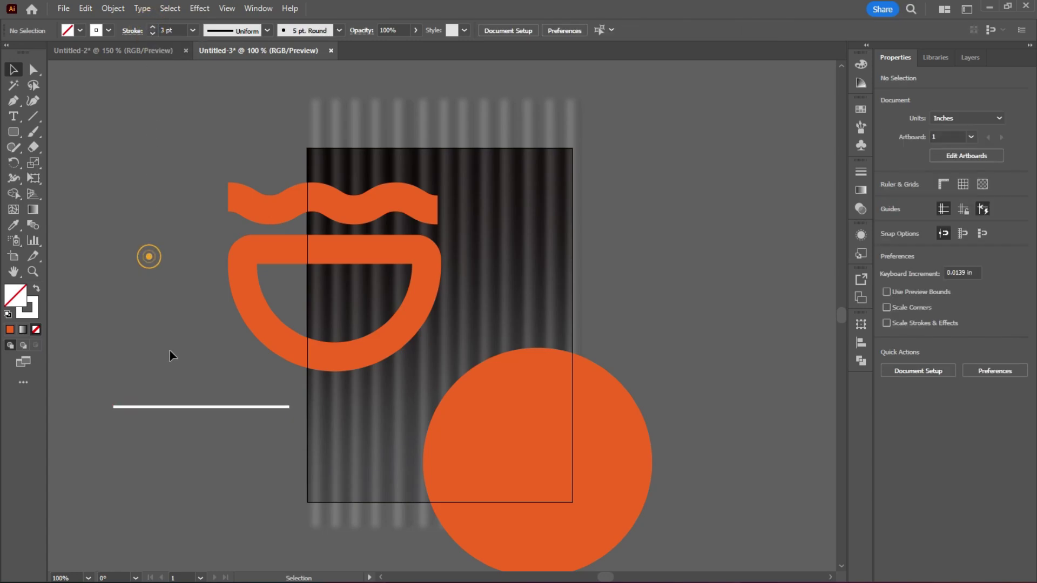
# Apply a Zig Zag effect to the white line with a size of 0.08 in and smooth points
pyautogui.moveTo(169, 384); pyautogui.dragTo(294, 459)
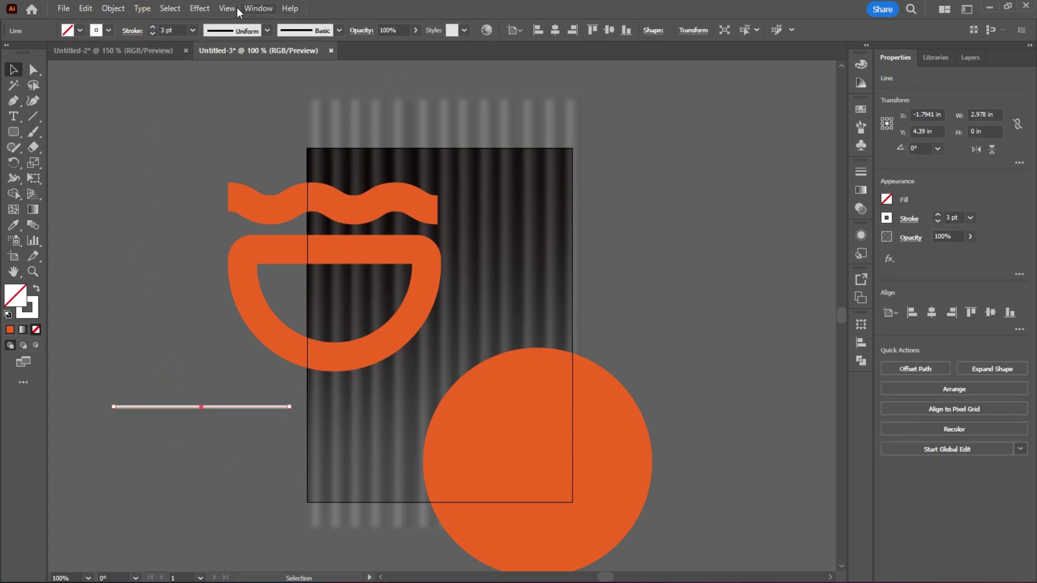
pyautogui.click(199, 8)
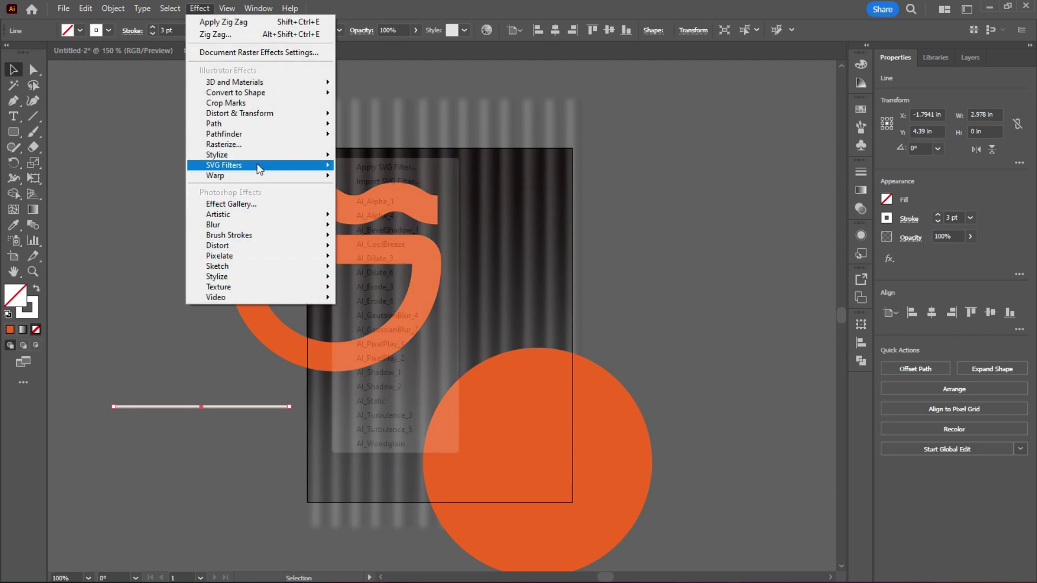
pyautogui.moveTo(291, 114)
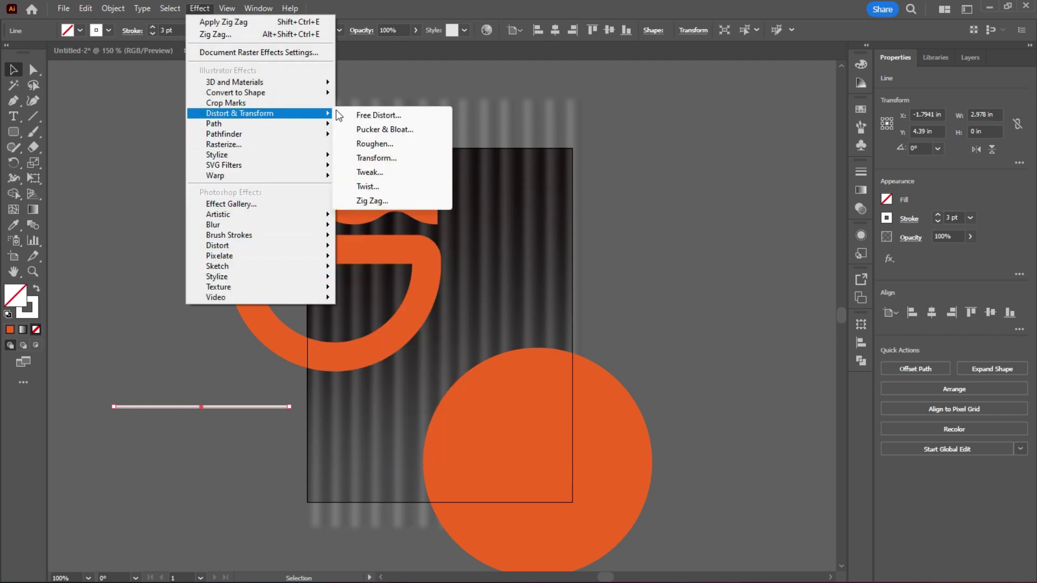
pyautogui.click(371, 201)
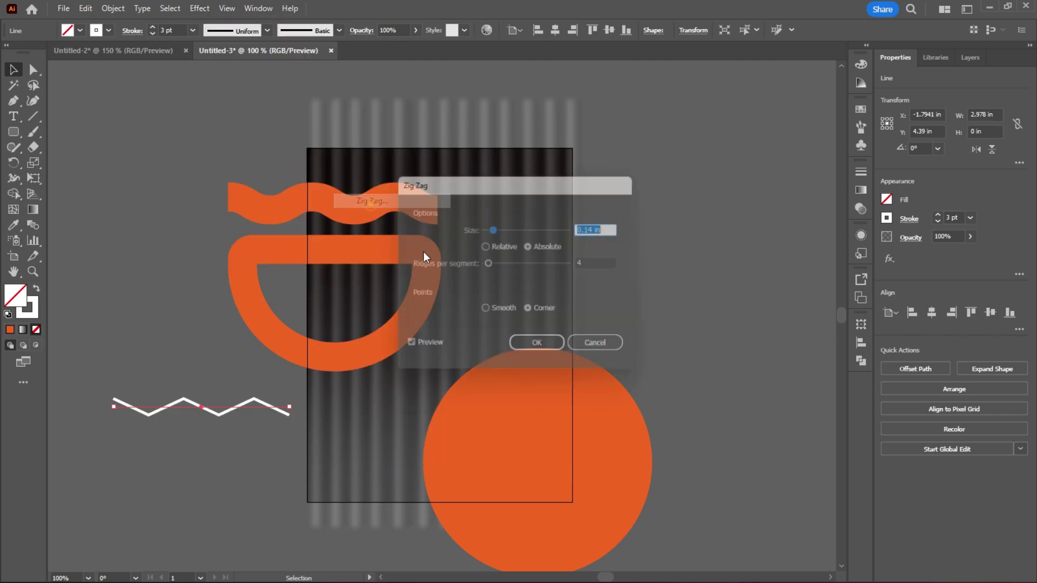
pyautogui.click(486, 312)
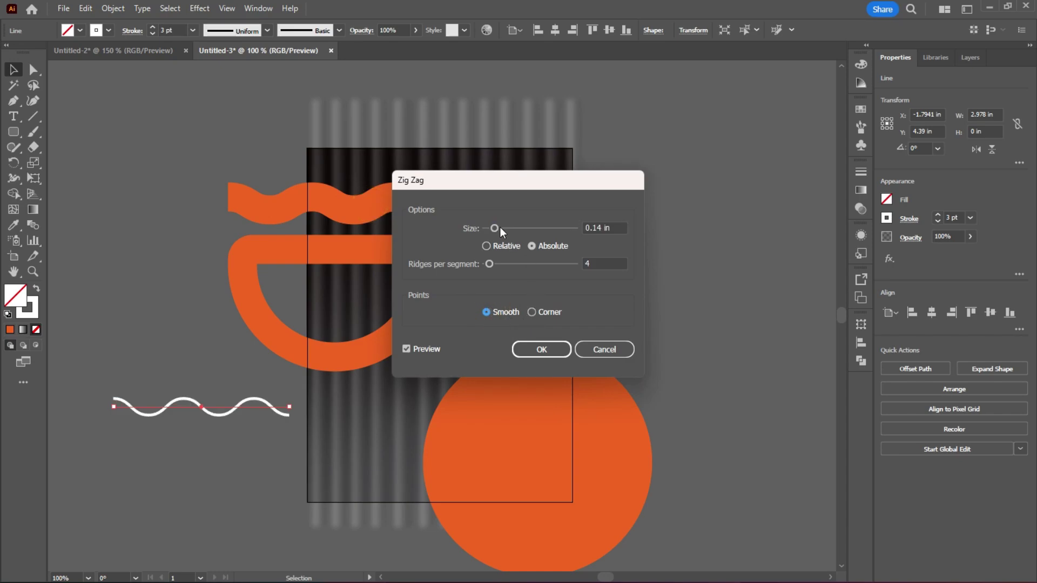
pyautogui.moveTo(495, 228); pyautogui.dragTo(490, 228)
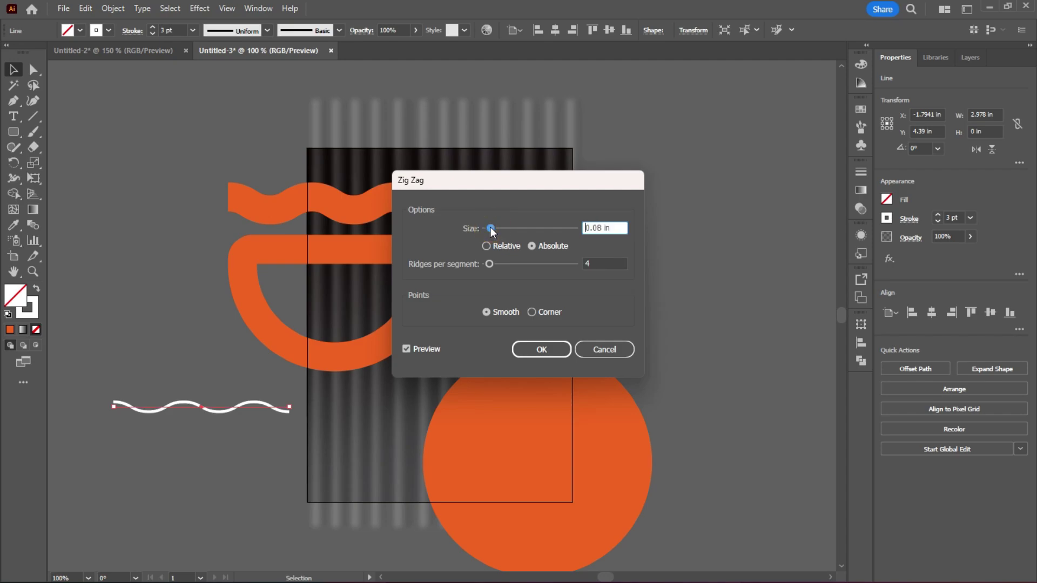
pyautogui.click(544, 349)
pyautogui.click(135, 354)
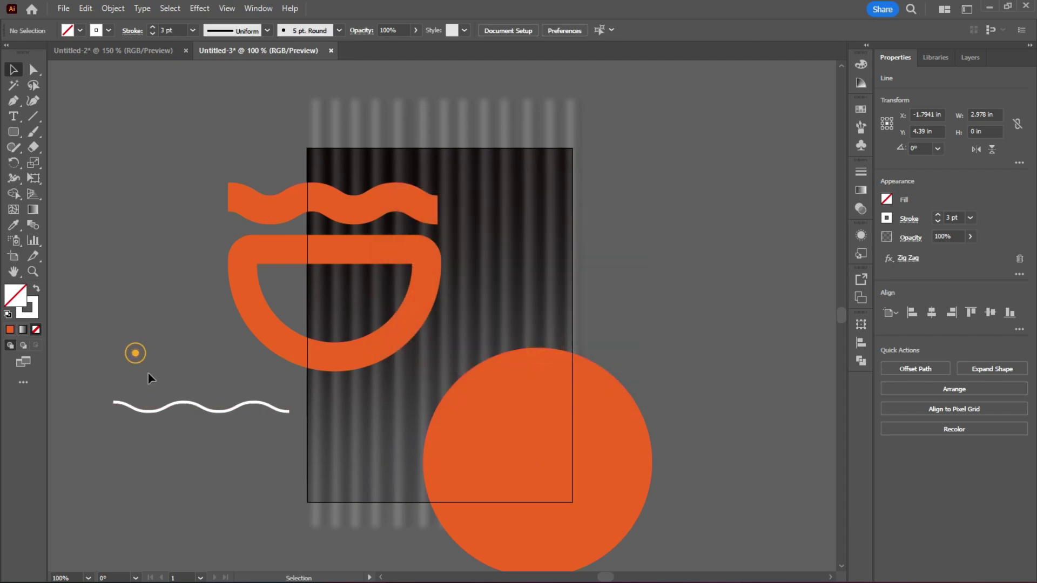
# Duplicate the white wavy line just below itself and repeat the duplication three times to make a stack of five lines
pyautogui.click(174, 410)
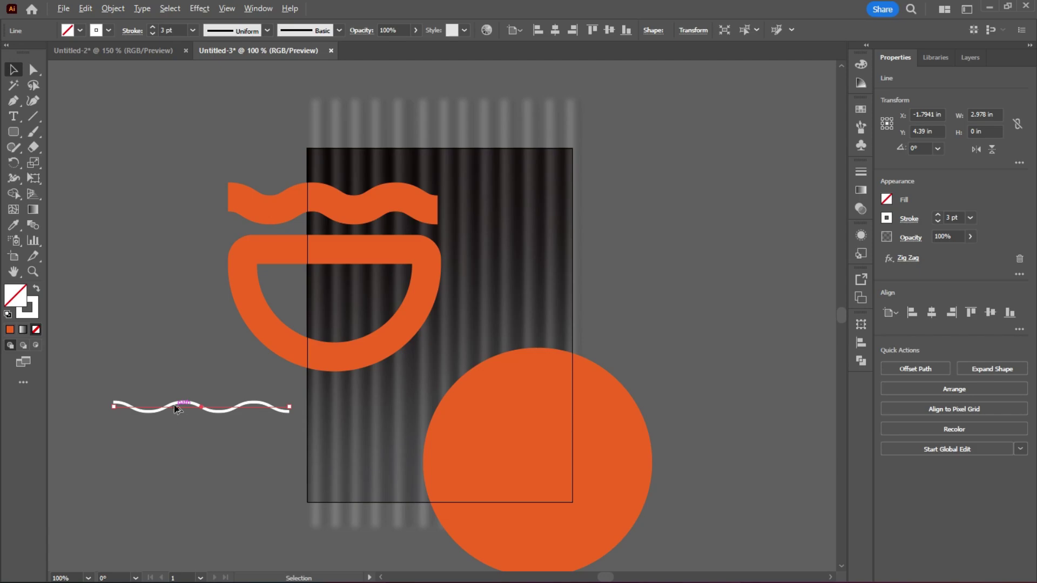
pyautogui.moveTo(176, 409); pyautogui.dragTo(176, 415)
pyautogui.click(181, 436)
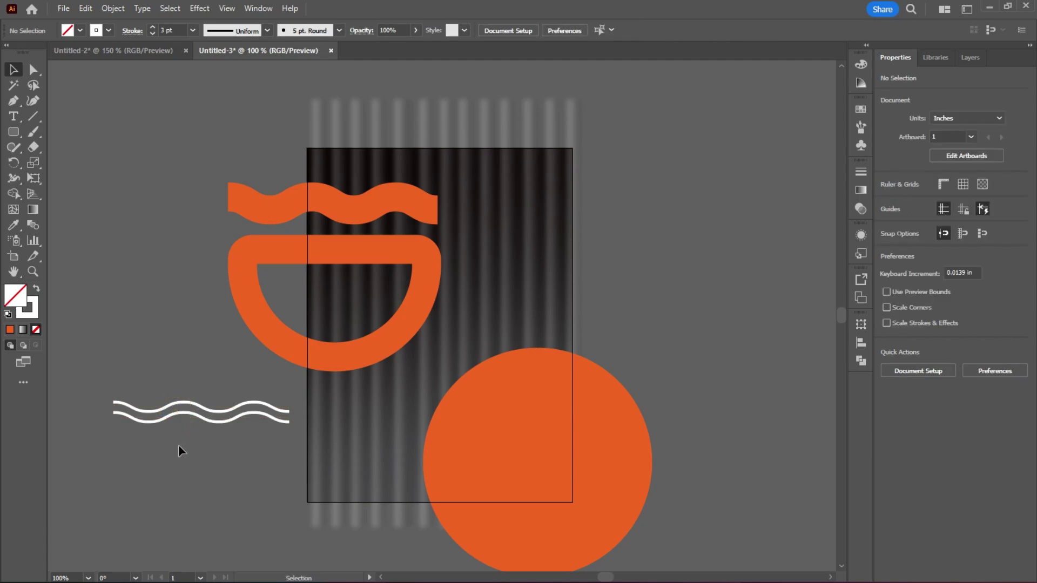
pyautogui.click(203, 421)
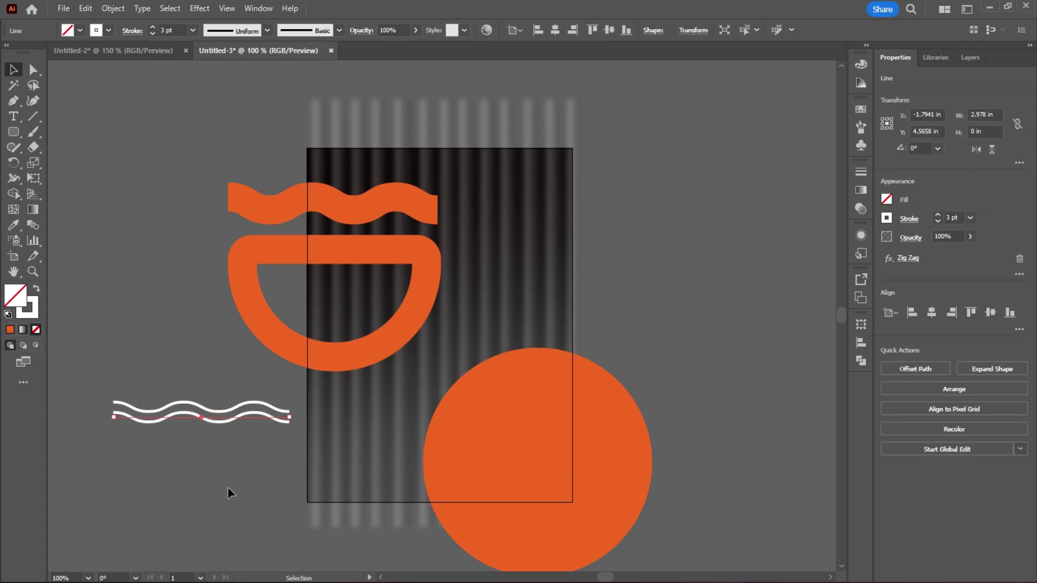
pyautogui.hotkey('ctrl', 'd')
pyautogui.hotkey('ctrl', 'd')
pyautogui.hotkey('ctrl', 'd')
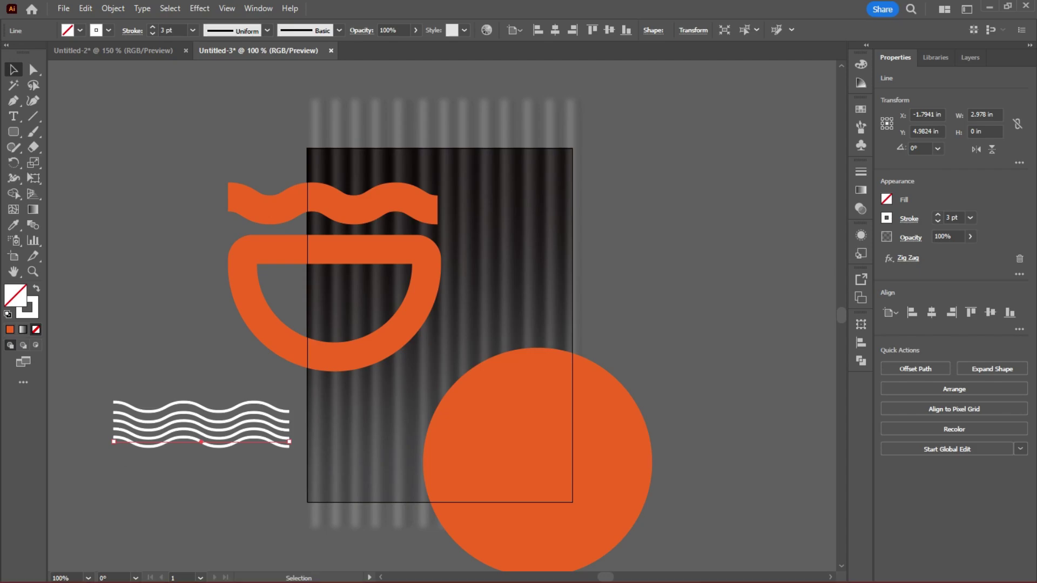
# Group the five white wavy lines and move the group right so it overlaps the artboard's lower left edge
pyautogui.moveTo(156, 365)
pyautogui.mouseDown()
pyautogui.moveTo(190, 479)
pyautogui.moveTo(167, 489)
pyautogui.mouseUp()
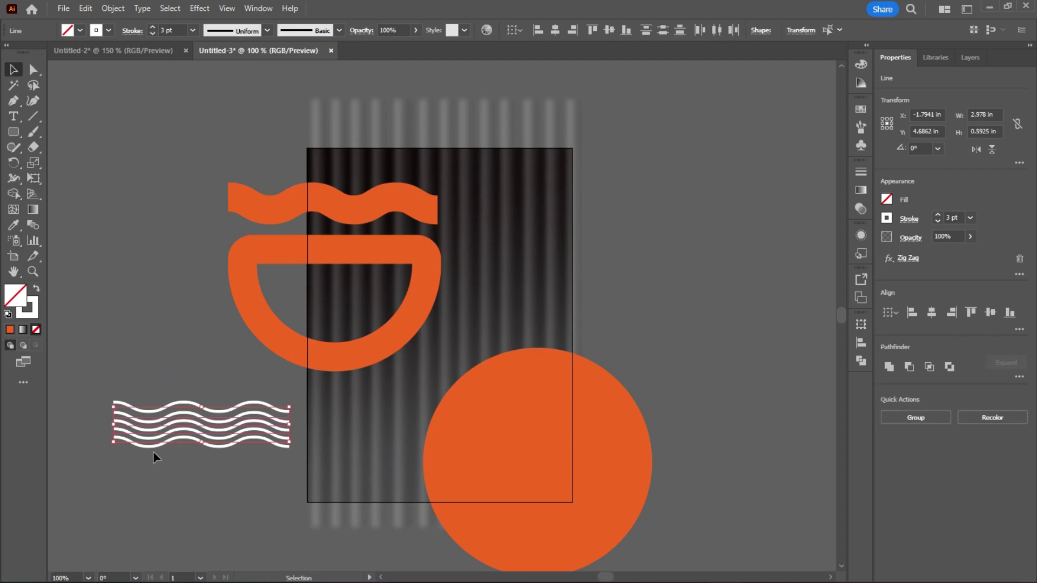
pyautogui.rightClick(154, 429)
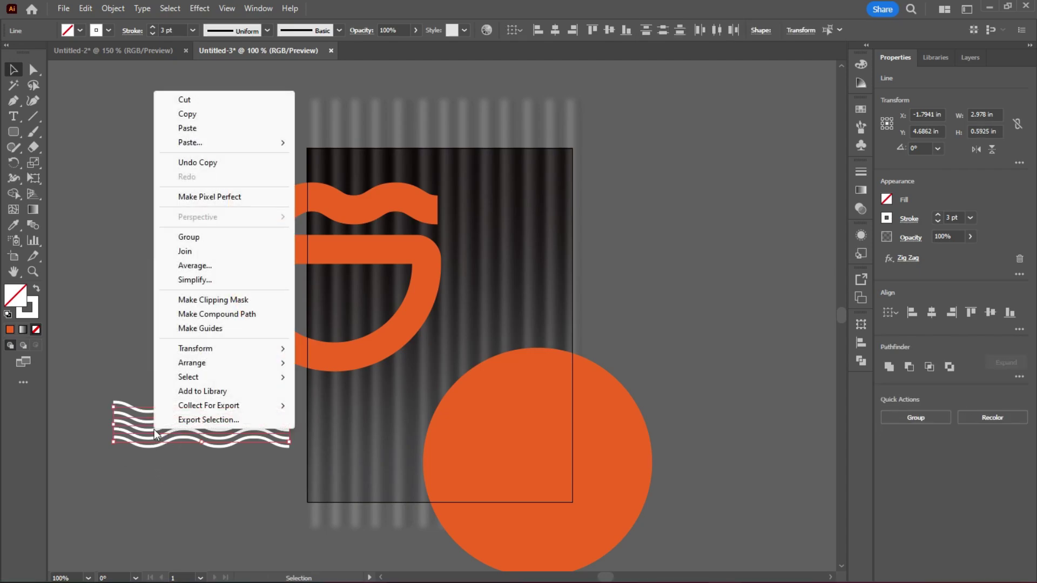
pyautogui.click(197, 237)
pyautogui.click(193, 427)
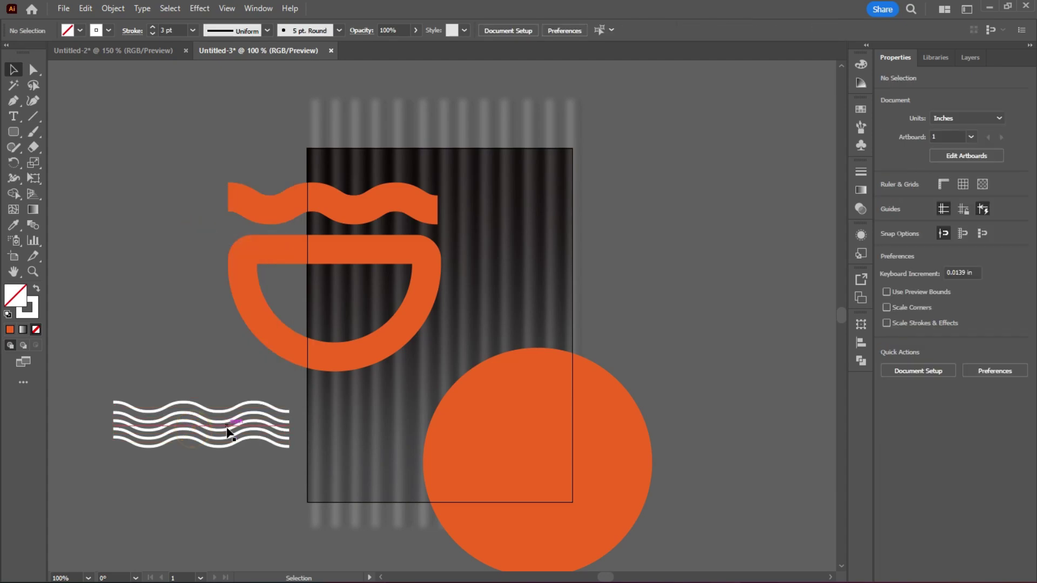
pyautogui.moveTo(223, 429); pyautogui.dragTo(331, 440)
pyautogui.click(176, 499)
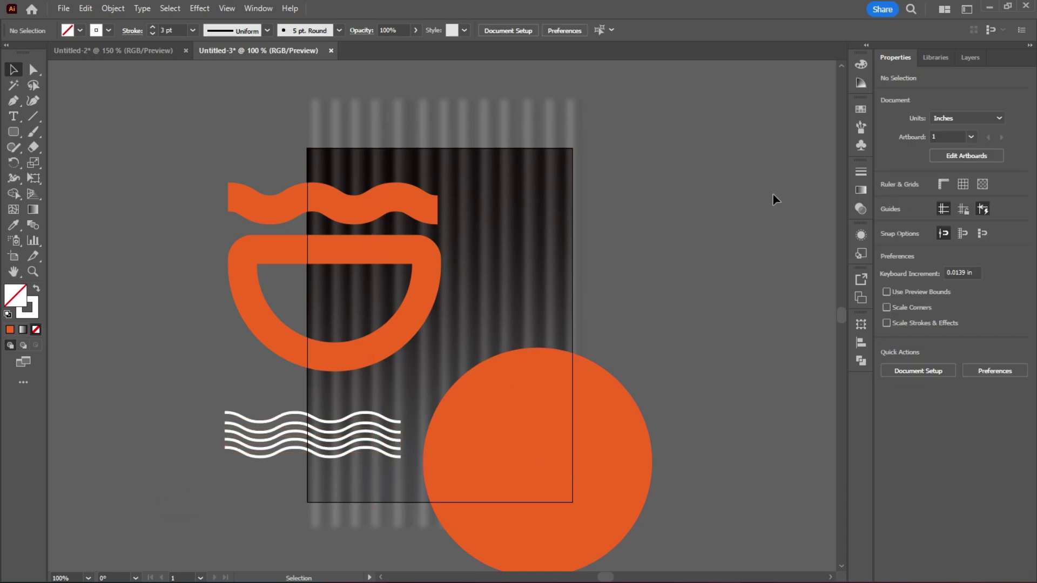
# Bring the cut-out portrait of the woman from the Untitled-2 document into Untitled-3, over the lower part of the poster
pyautogui.click(124, 51)
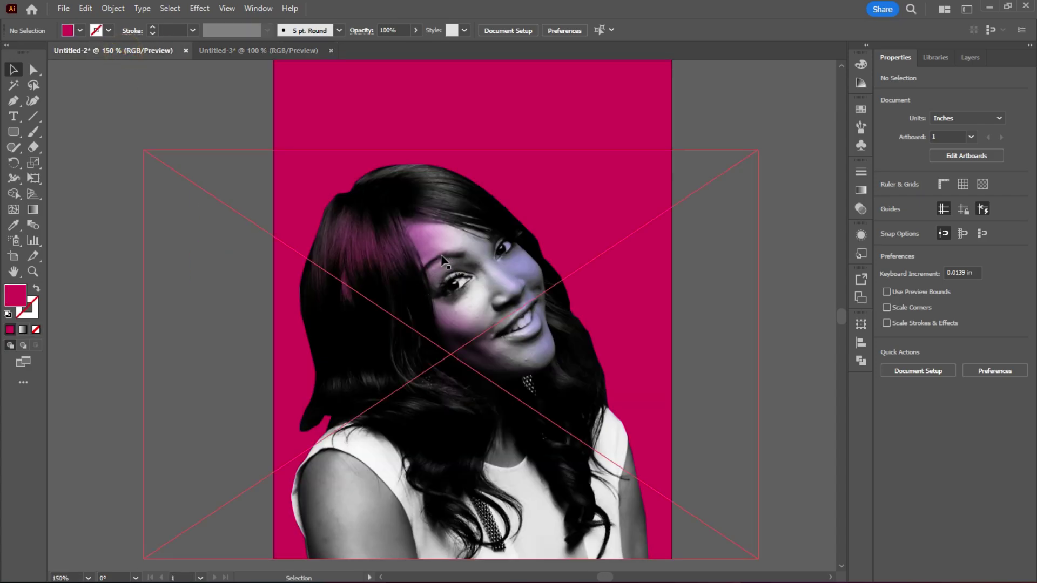
pyautogui.moveTo(442, 261); pyautogui.dragTo(378, 300)
pyautogui.moveTo(432, 358); pyautogui.dragTo(493, 359)
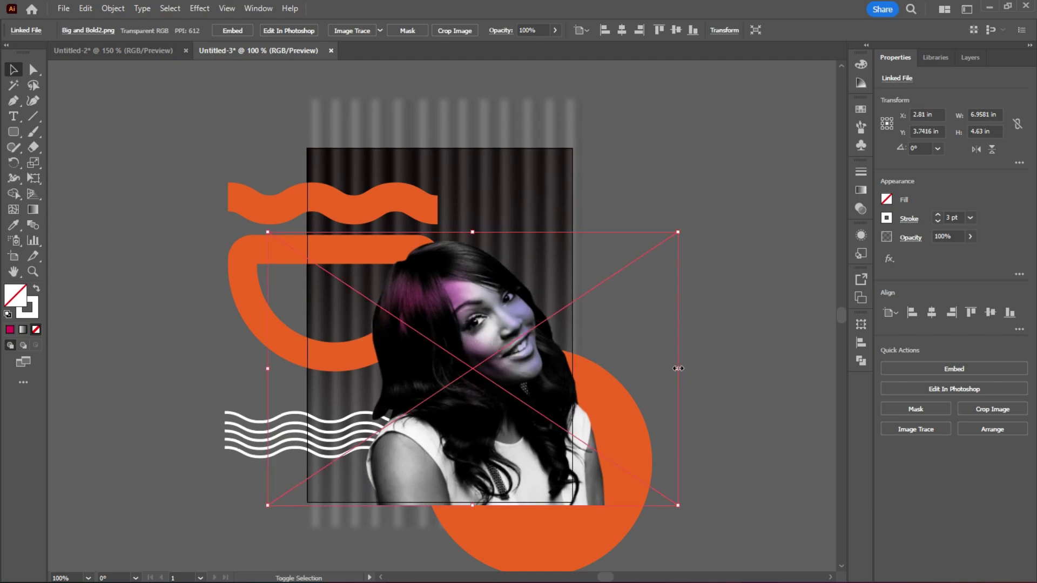
# Scale the portrait down to about 5.5 in wide and seat it in the artboard's lower right corner
pyautogui.moveTo(682, 369); pyautogui.dragTo(594, 370)
pyautogui.moveTo(414, 338); pyautogui.dragTo(440, 363)
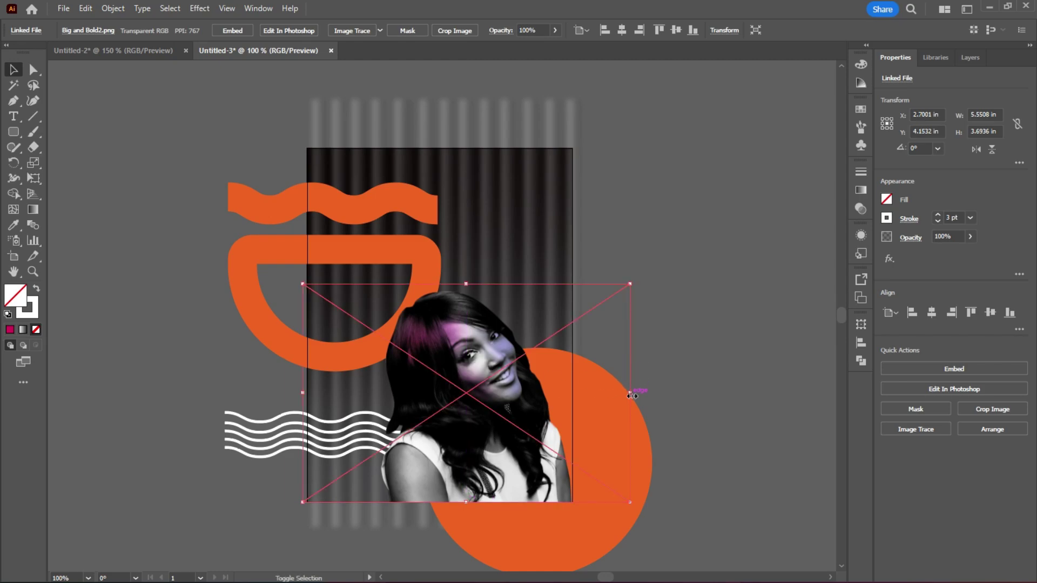
pyautogui.moveTo(633, 394); pyautogui.dragTo(629, 393)
pyautogui.moveTo(454, 401); pyautogui.dragTo(458, 405)
pyautogui.click(690, 290)
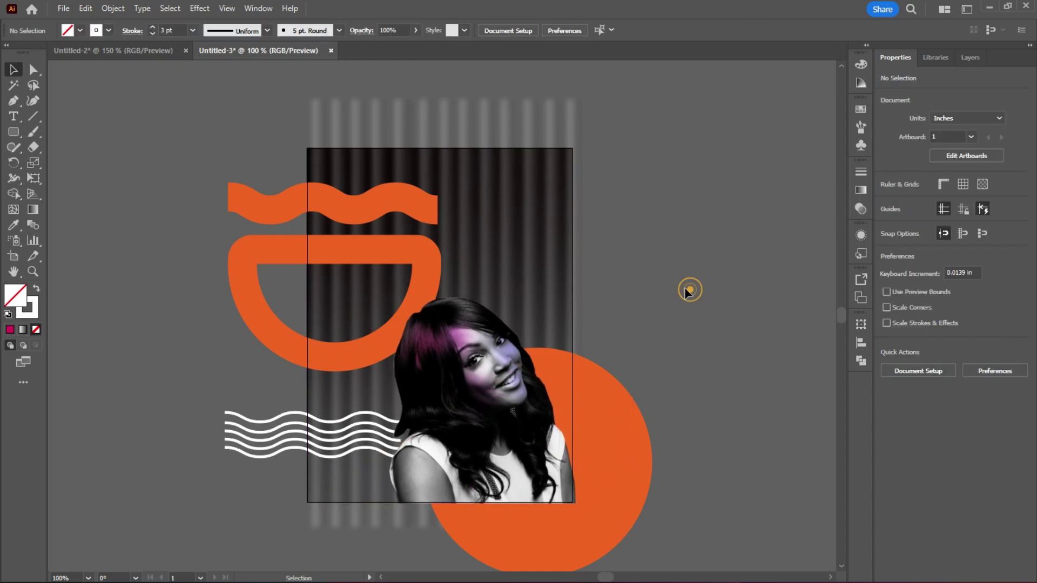
pyautogui.scroll(2, 446, 256)
pyautogui.scroll(-2, 446, 256)
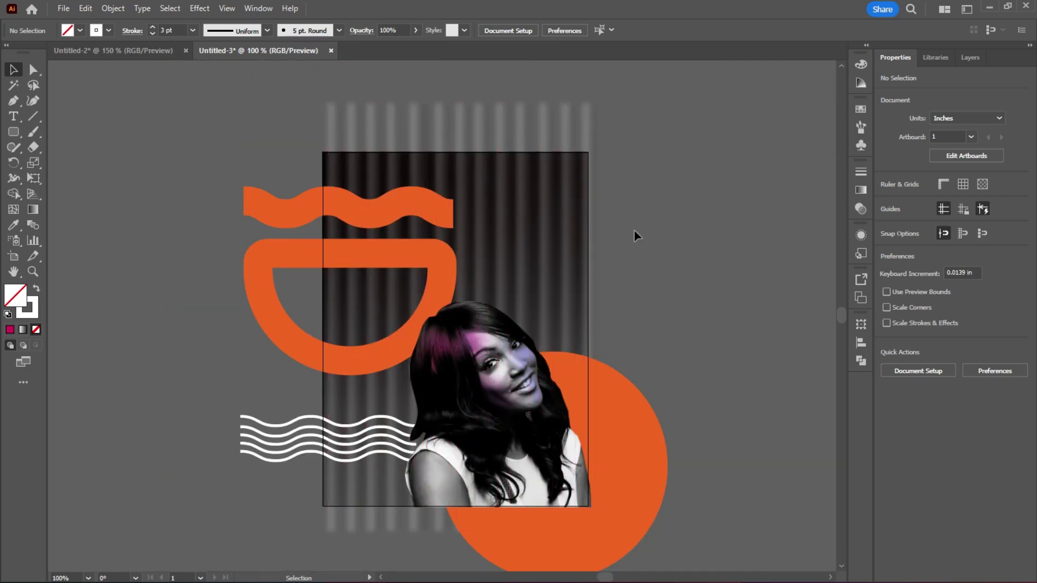
# Add the text "big" to the right of the artboard and enlarge it to about 69 pt
pyautogui.click(669, 215)
pyautogui.click(650, 197)
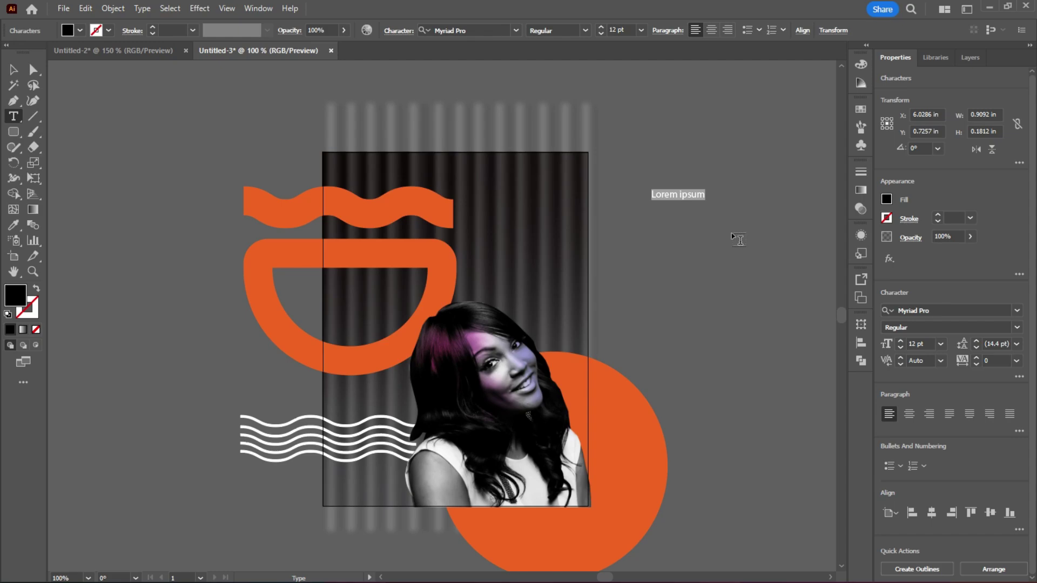
pyautogui.write('b')
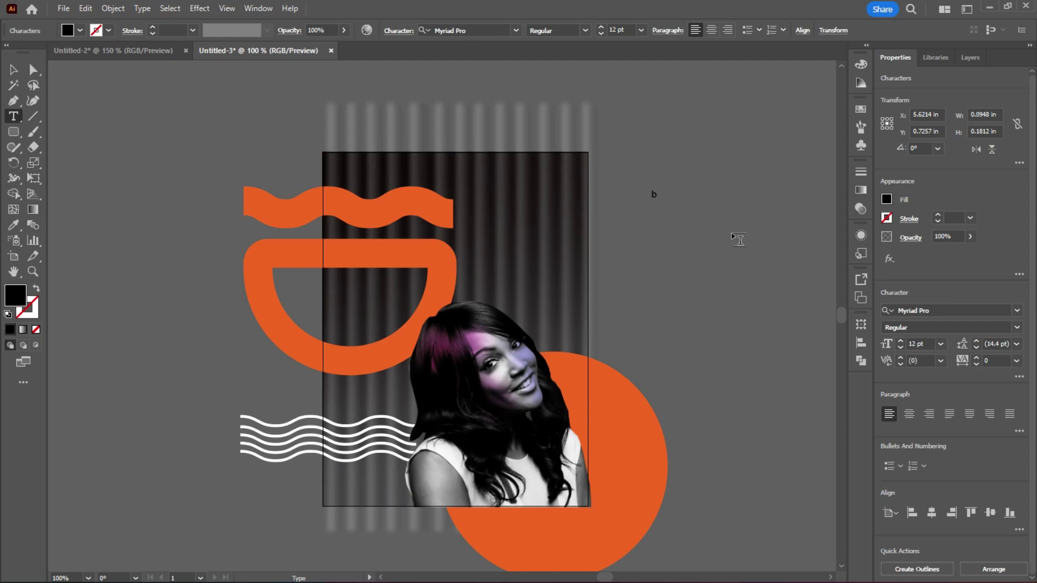
pyautogui.write('ig')
pyautogui.click(7, 65)
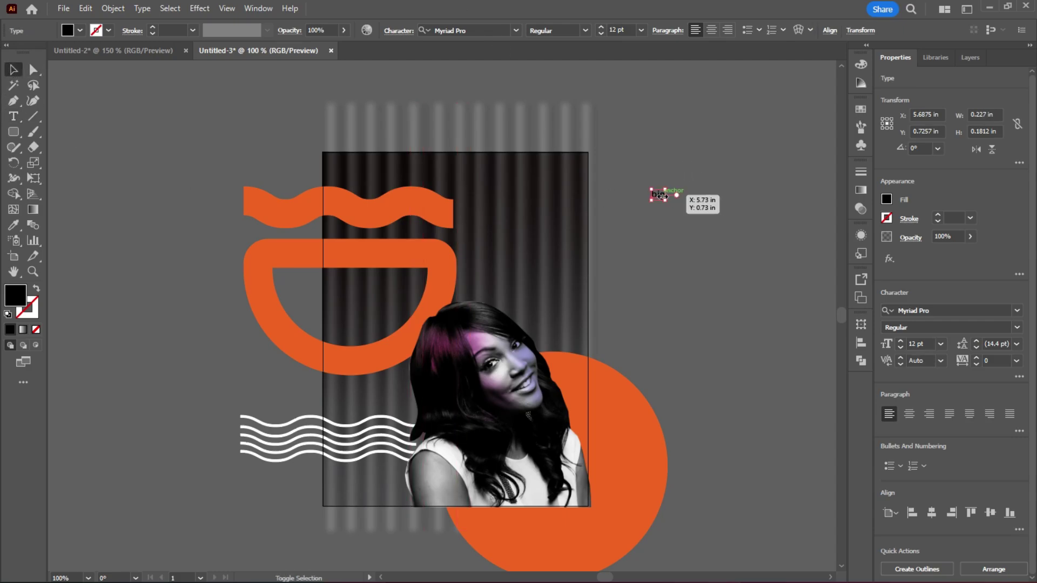
pyautogui.moveTo(662, 197); pyautogui.dragTo(728, 195)
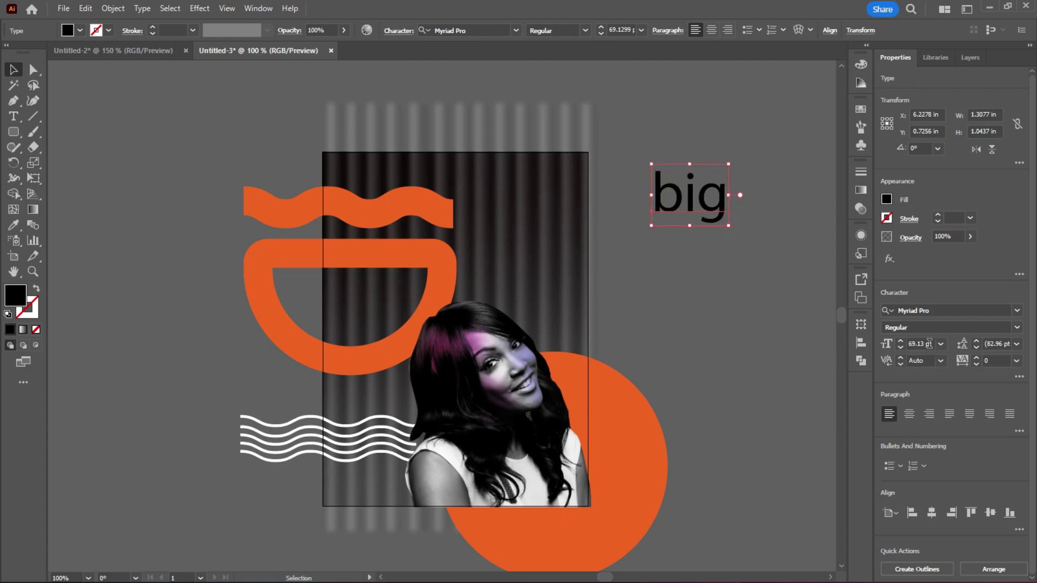
# Set the text "big" in the Phonk Regular DEMO font and fill it with white
pyautogui.click(972, 312)
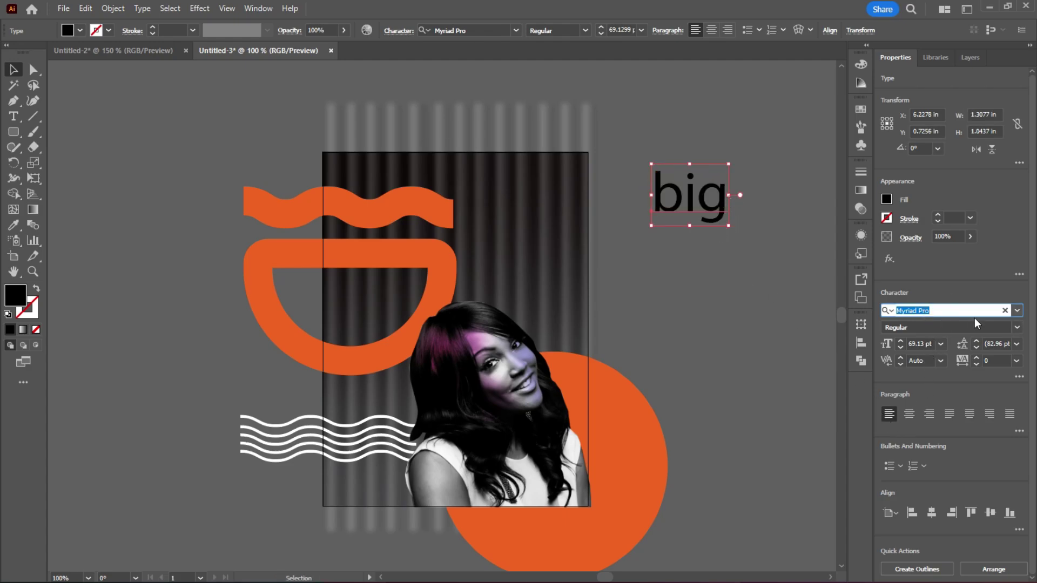
pyautogui.write('phon')
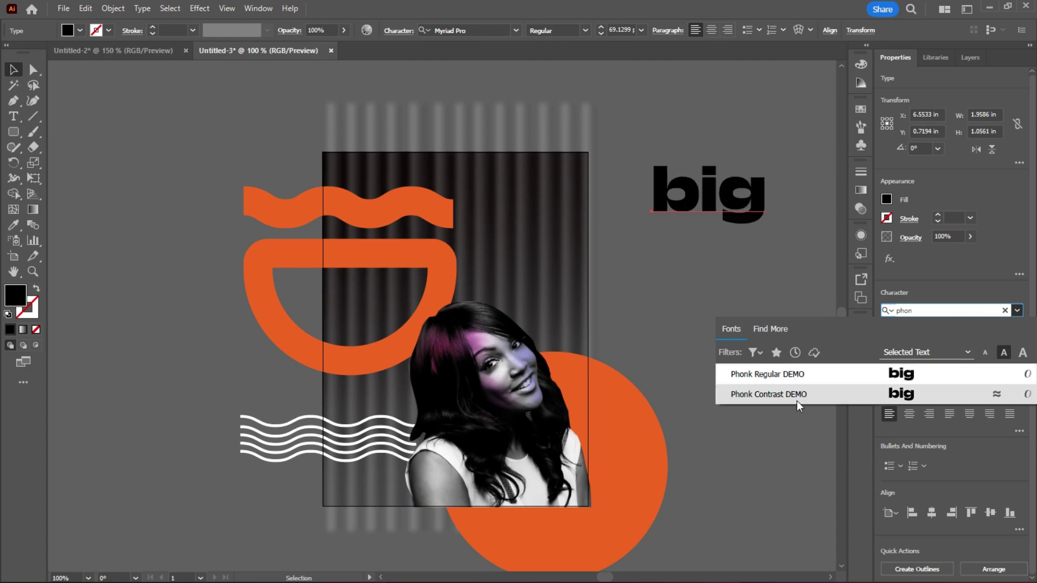
pyautogui.click(780, 376)
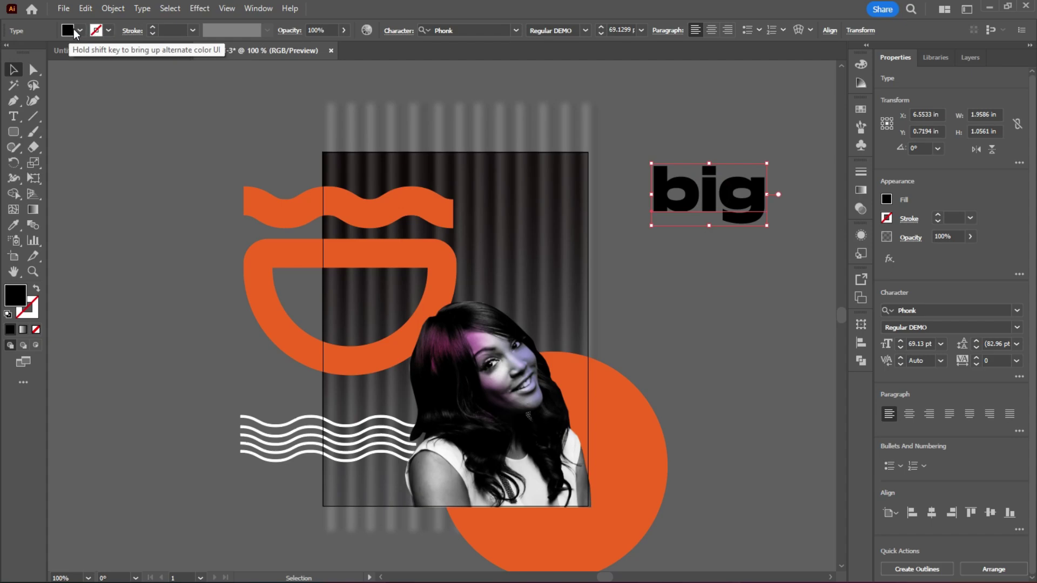
pyautogui.click(887, 199)
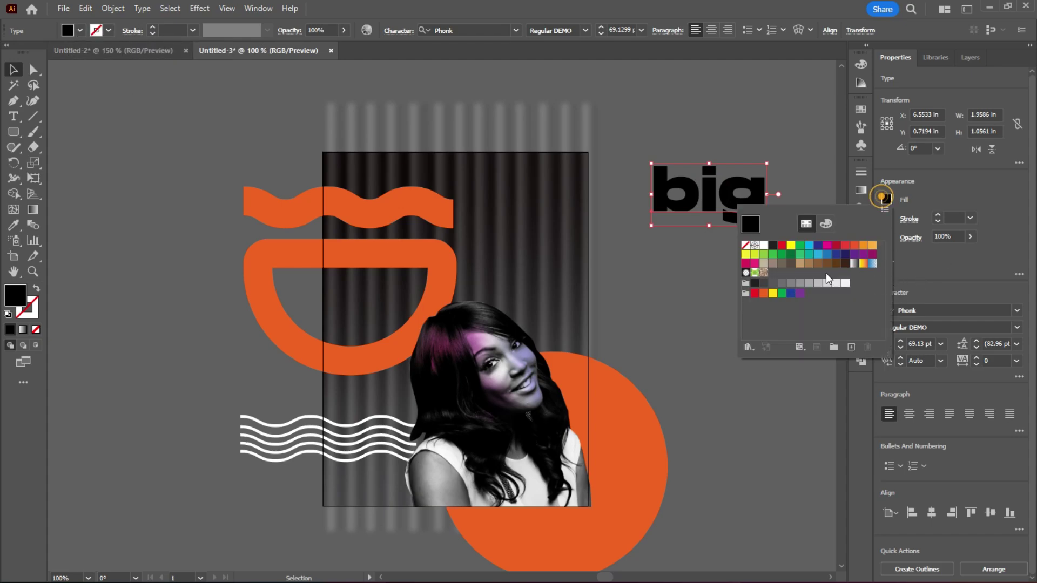
pyautogui.click(764, 245)
pyautogui.click(658, 296)
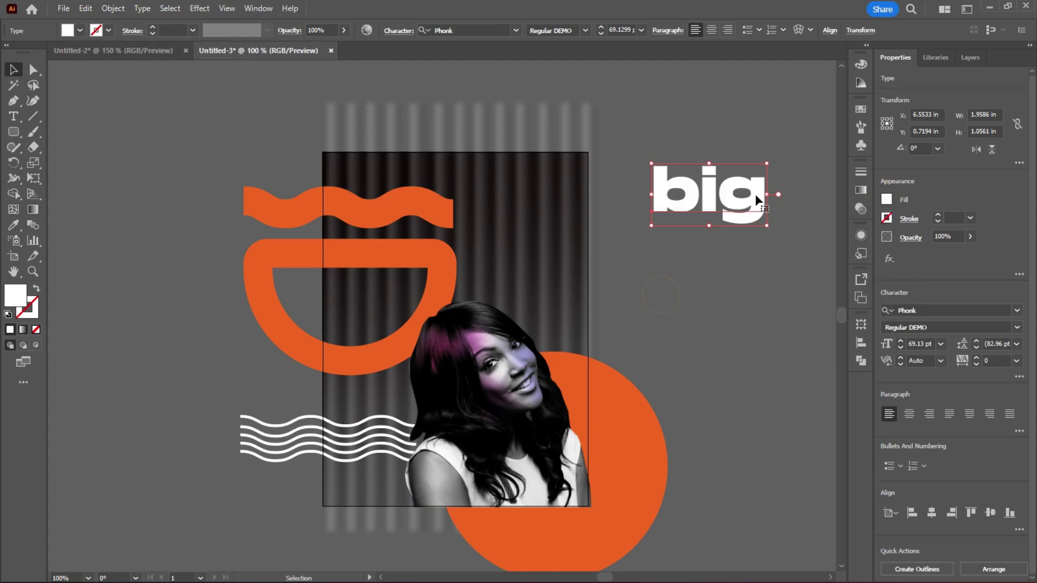
# Scale "big" down to about 43 pt and place it on the artboard just to the right of the orange wave
pyautogui.moveTo(736, 196); pyautogui.dragTo(535, 217)
pyautogui.click(717, 185)
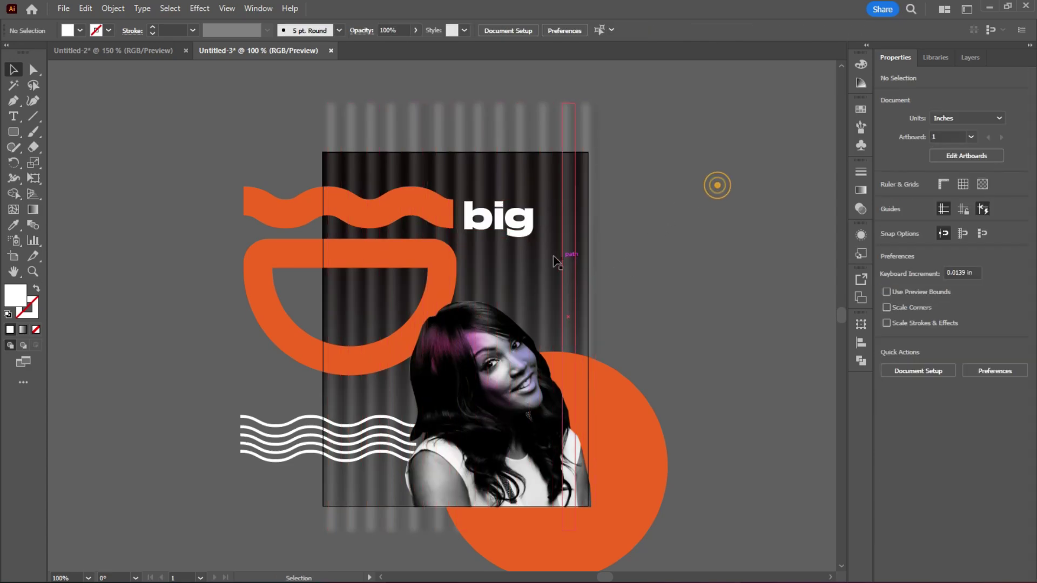
# Duplicate "big" to the empty area right of the artboard and change the copy's text to "bold"
pyautogui.click(501, 223)
pyautogui.moveTo(496, 221); pyautogui.dragTo(679, 250)
pyautogui.doubleClick(718, 254)
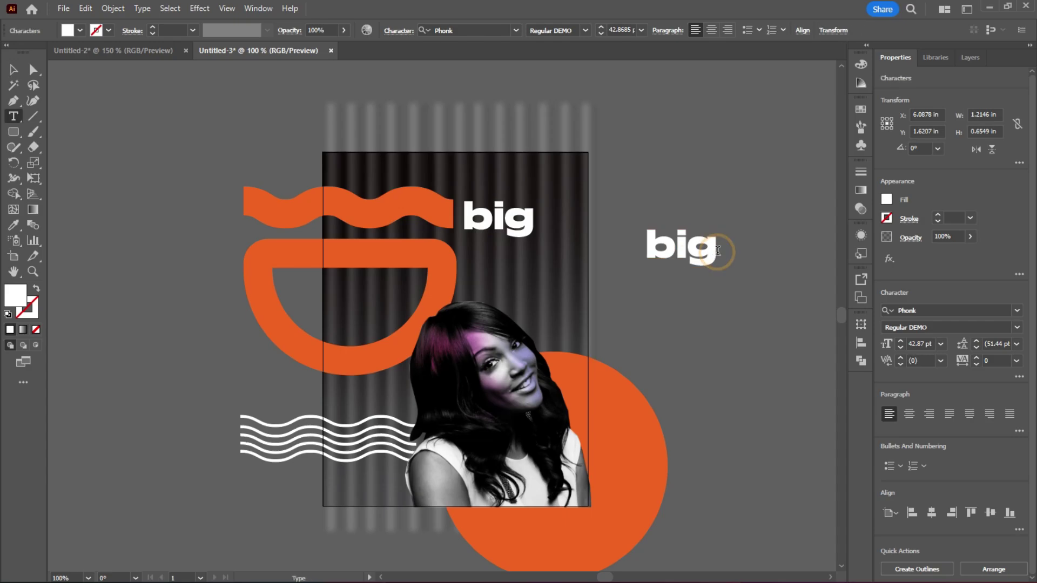
pyautogui.press('BackSpace')
pyautogui.press('BackSpace')
pyautogui.write('old')
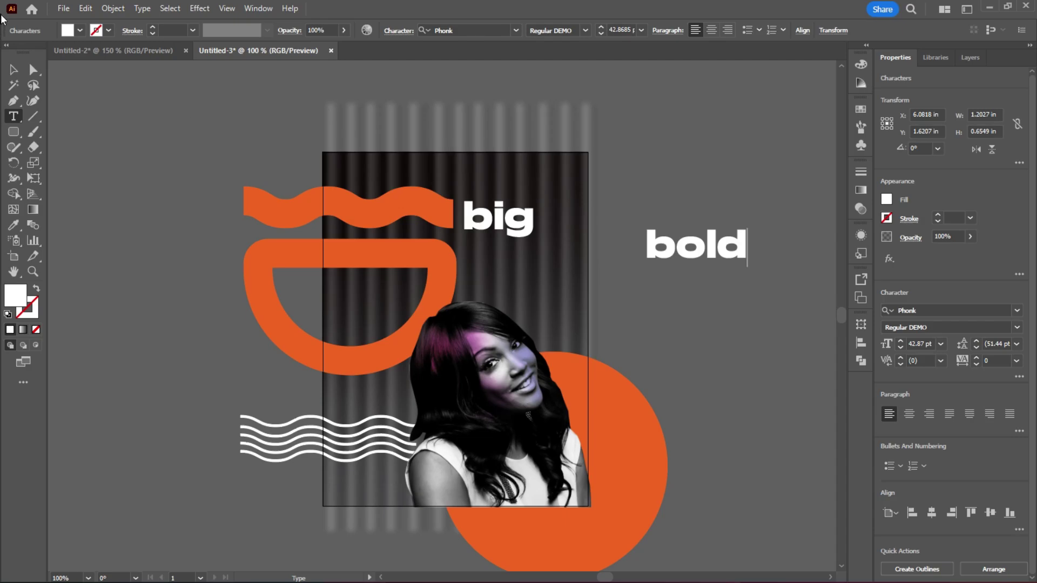
# Move "bold" directly beneath "big" on the poster and line up the left edges of the two words
pyautogui.click(14, 68)
pyautogui.moveTo(695, 243); pyautogui.dragTo(516, 259)
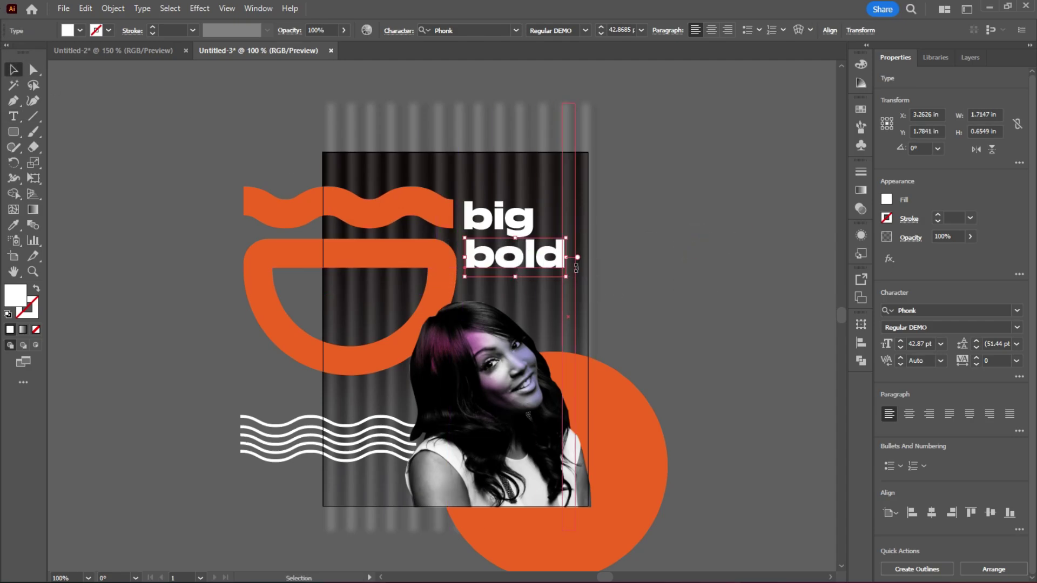
pyautogui.click(681, 215)
pyautogui.scroll(3, 629, 245)
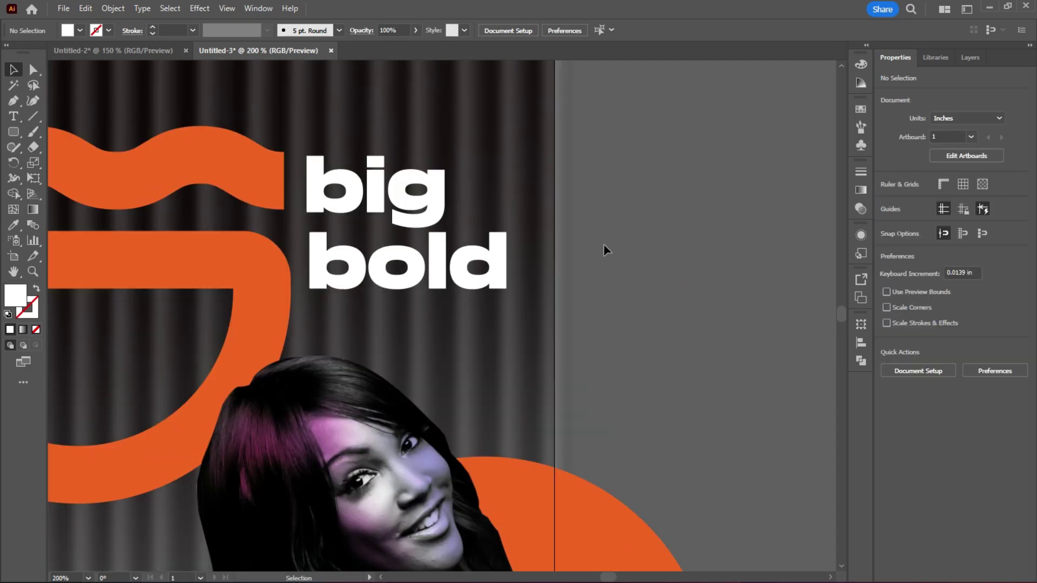
pyautogui.click(405, 192)
pyautogui.click(655, 254)
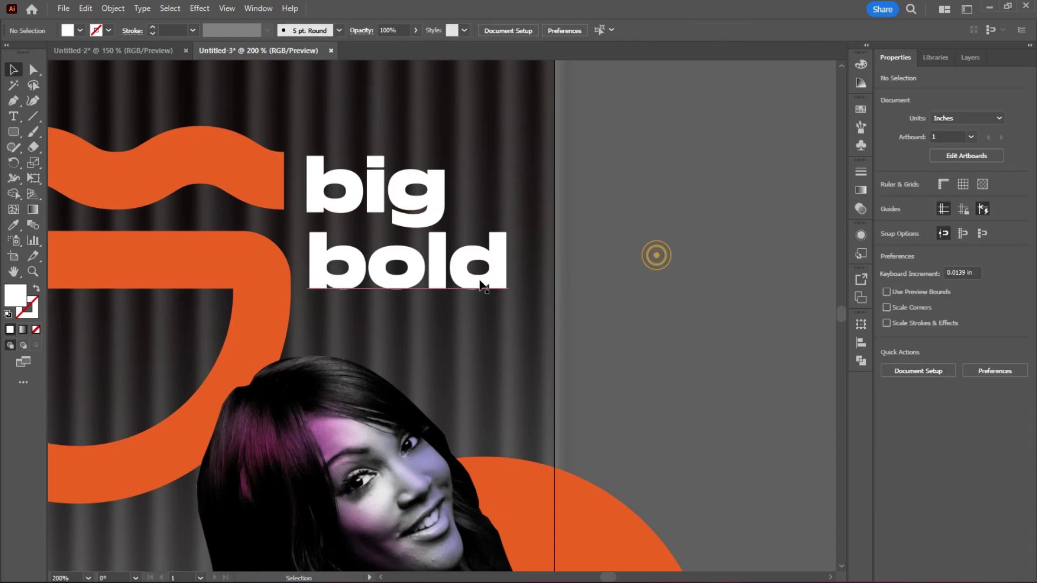
pyautogui.click(482, 268)
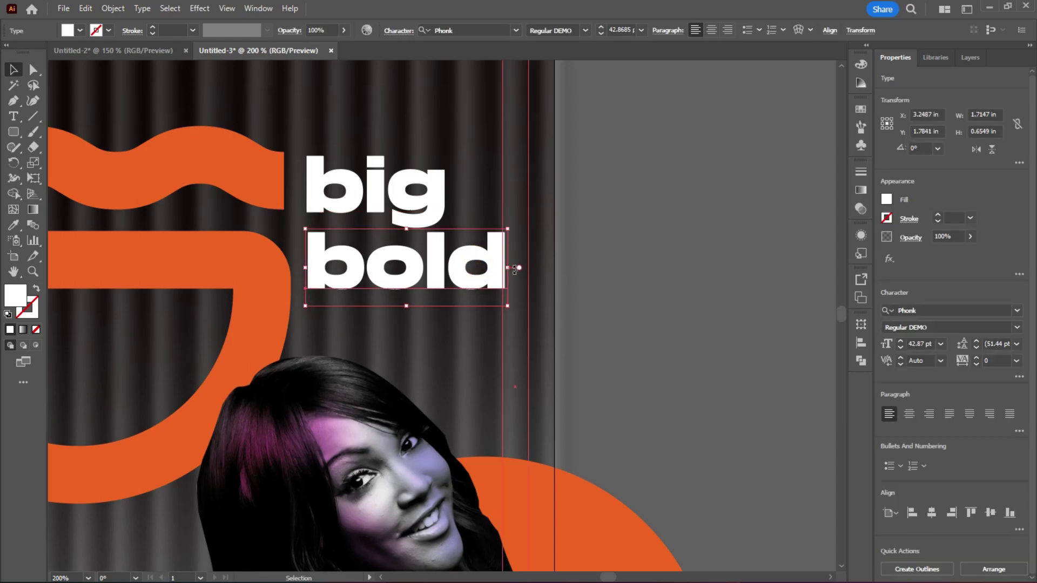
pyautogui.click(692, 205)
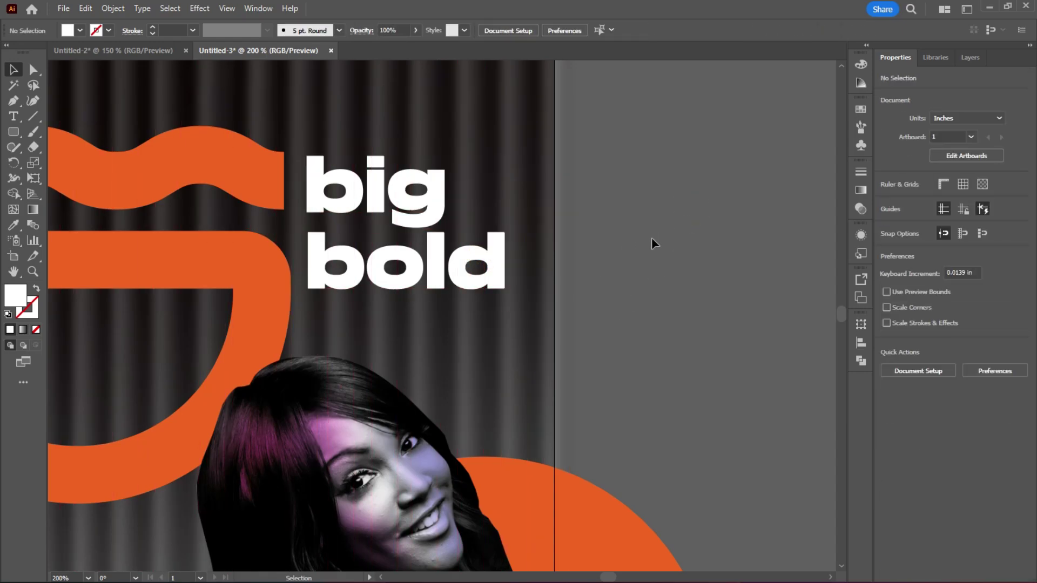
# Duplicate "bold" to the right of the artboard and replace the copy's text with "and"
pyautogui.click(493, 263)
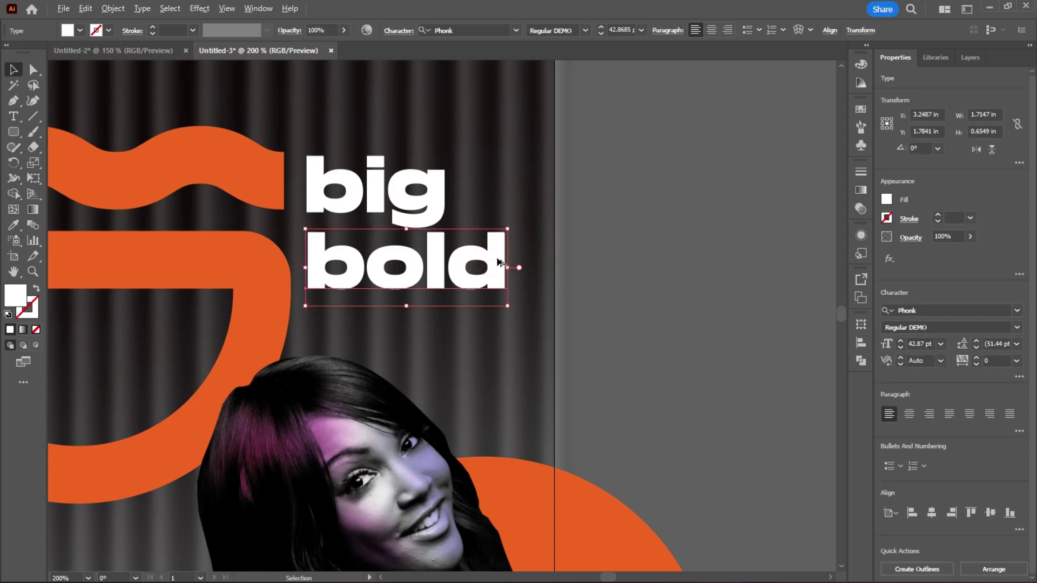
pyautogui.moveTo(493, 263); pyautogui.dragTo(776, 279)
pyautogui.press('t')
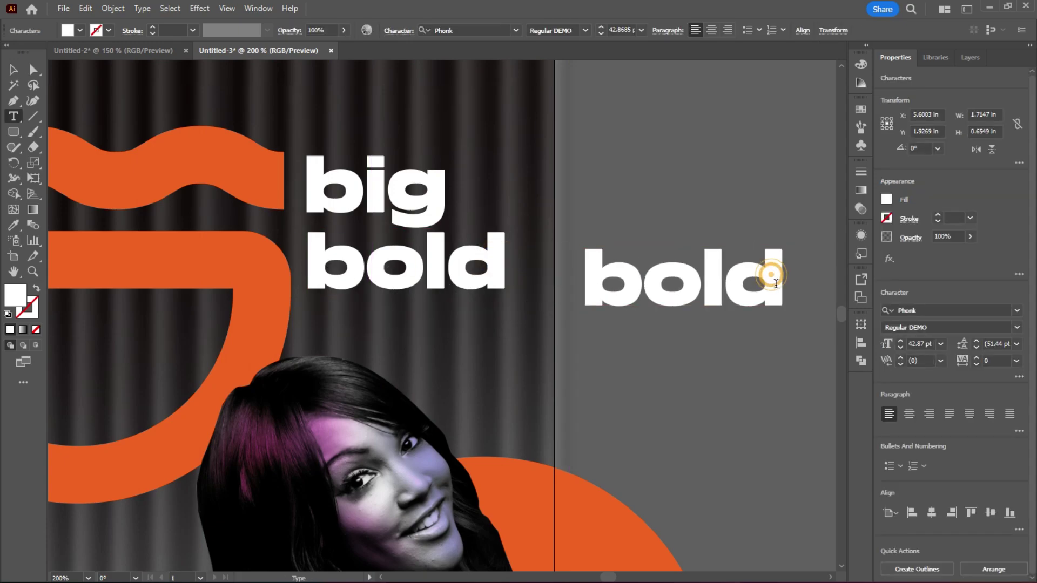
pyautogui.click(777, 282)
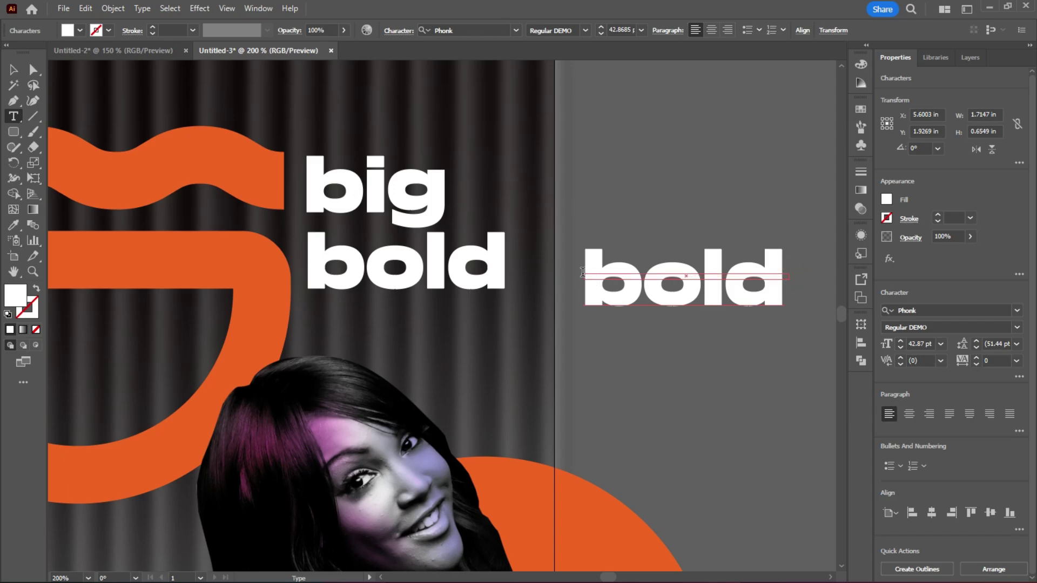
pyautogui.keyDown('ctrl'); pyautogui.click(721, 340); pyautogui.keyUp('ctrl')
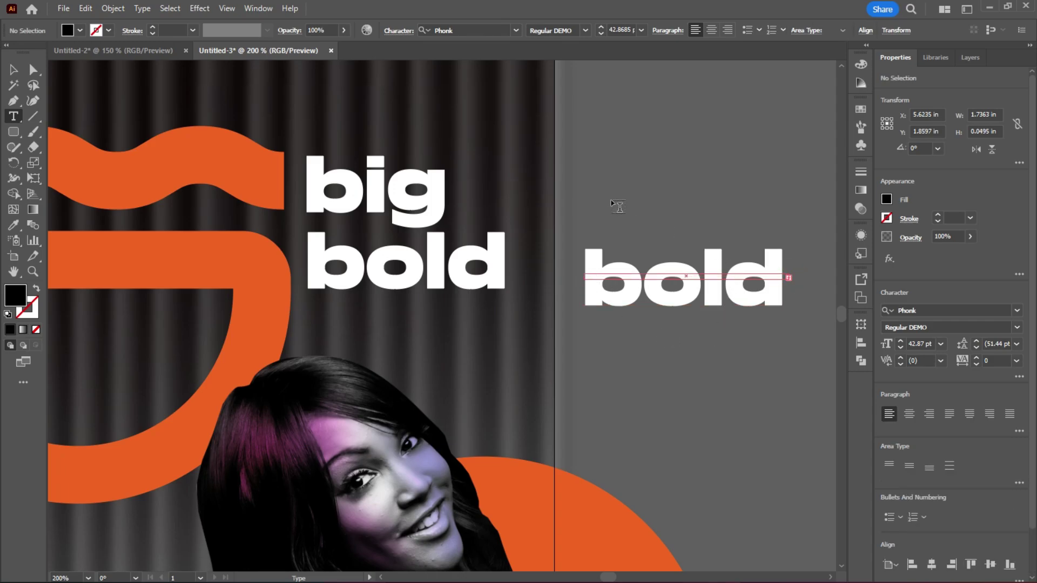
pyautogui.click(13, 69)
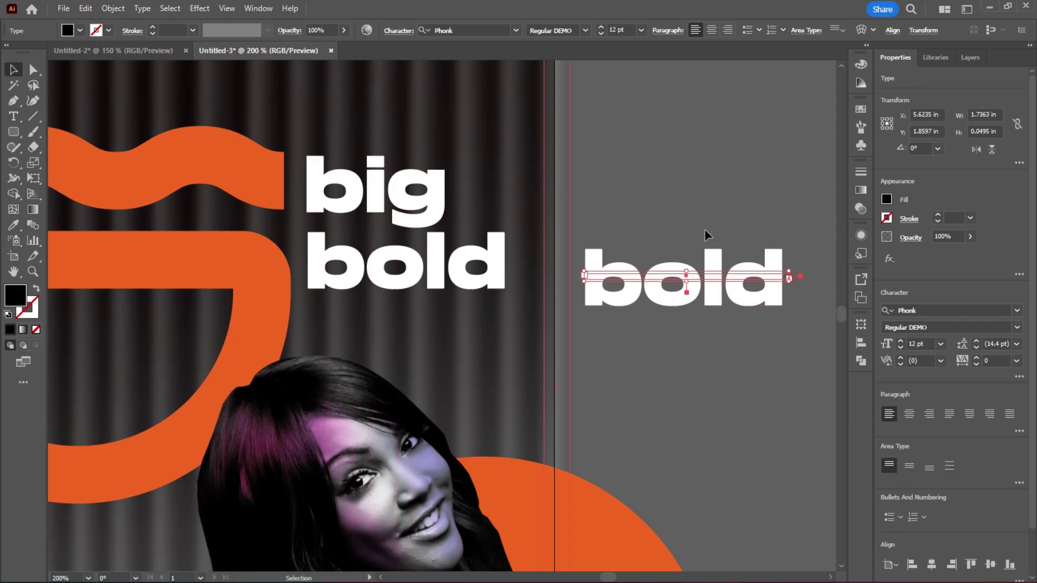
pyautogui.click(766, 273)
pyautogui.doubleClick(767, 271)
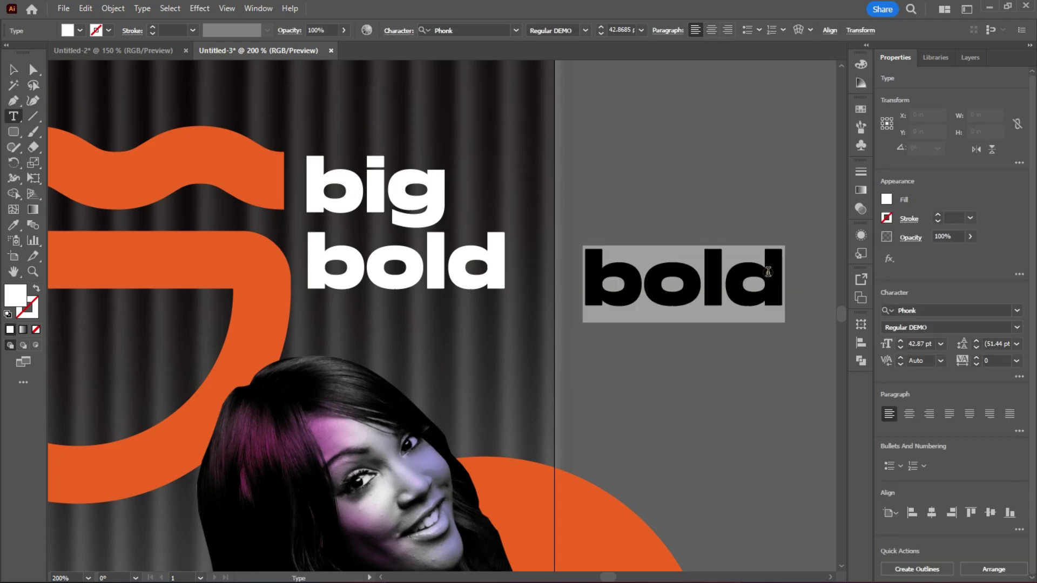
pyautogui.write('and')
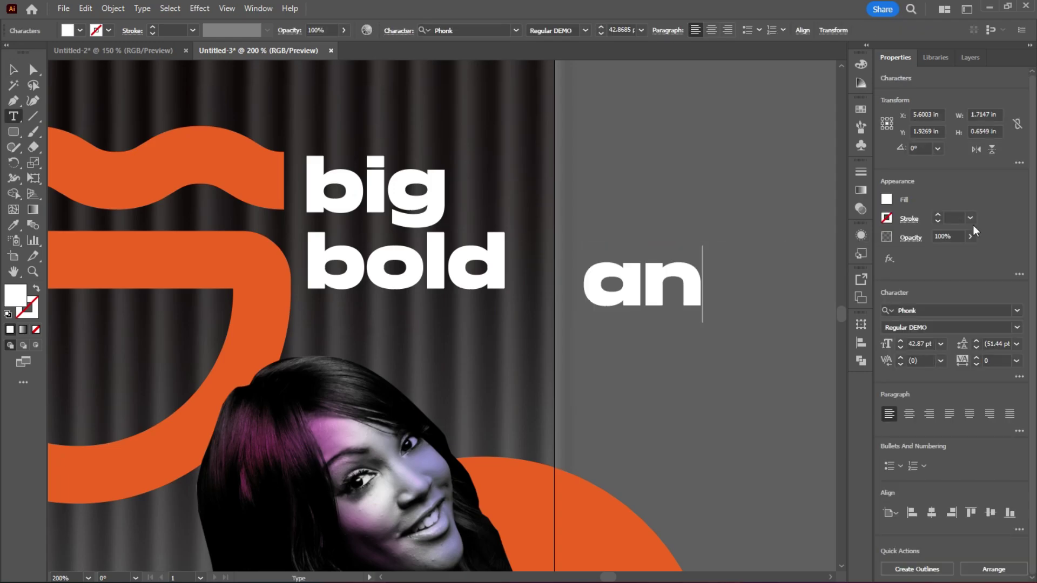
pyautogui.click(13, 69)
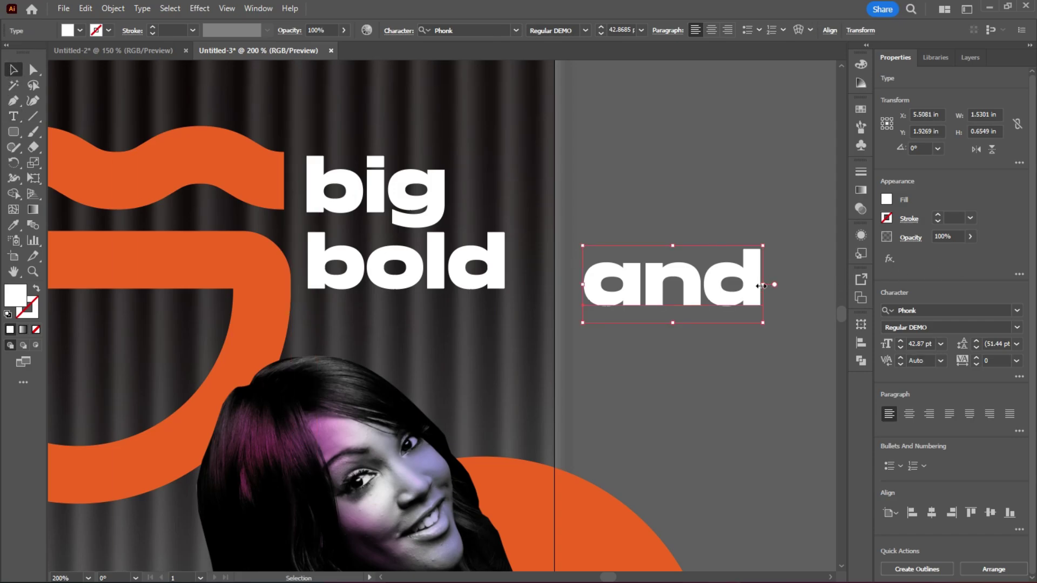
# Scale "and" down to about 10.35 pt and fit it between "big" and "bold", flush with their left edges
pyautogui.moveTo(761, 285); pyautogui.dragTo(334, 224)
pyautogui.press('Down')
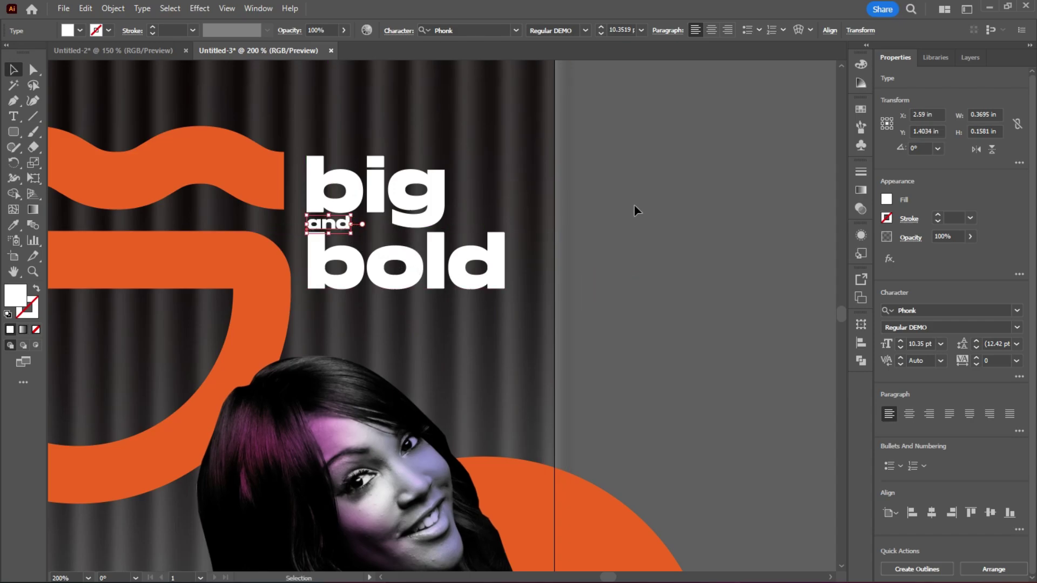
pyautogui.click(622, 189)
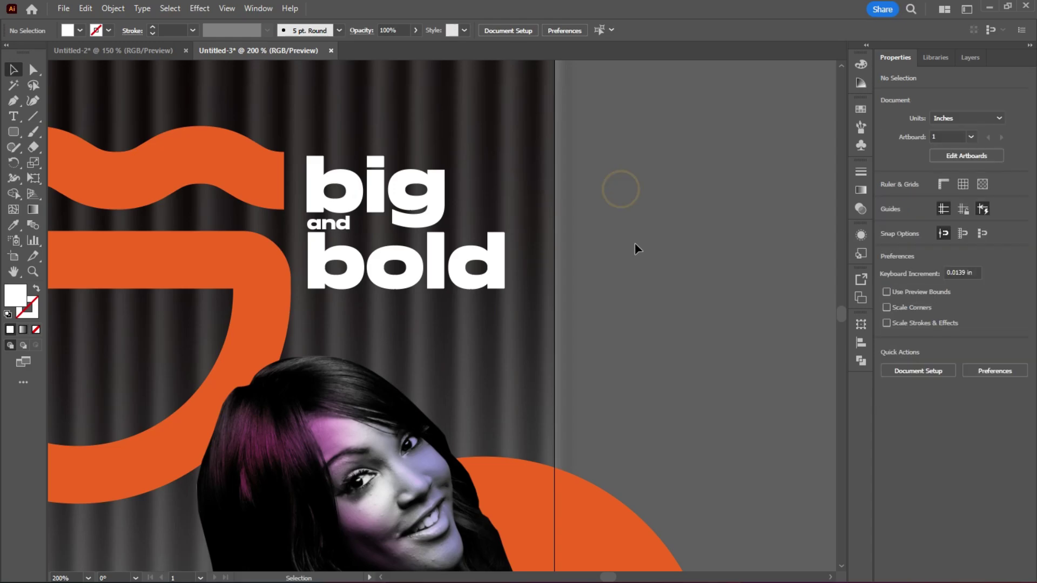
# Nudge "bold" down by about 0.03 in to leave more room beneath "and"
pyautogui.click(329, 229)
pyautogui.click(405, 265)
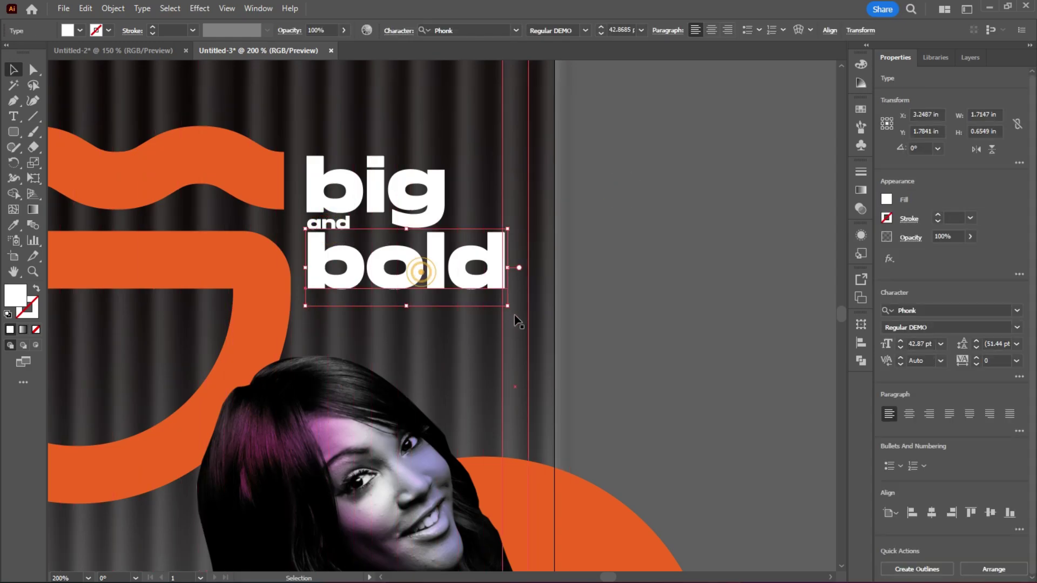
pyautogui.press('Down')
pyautogui.press('Down')
pyautogui.click(678, 222)
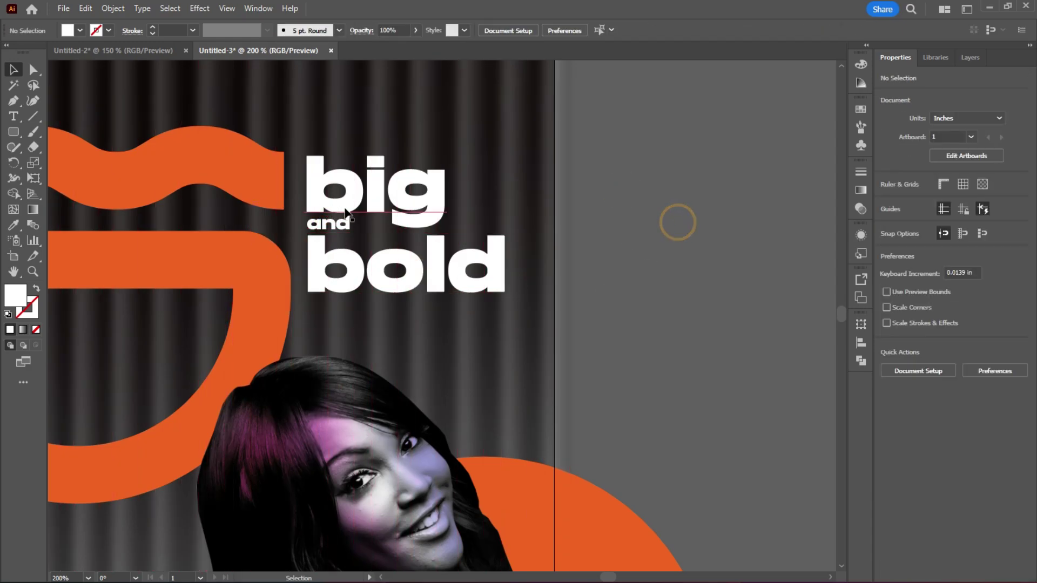
# Duplicate "and" to the right of the artboard and retype the copy as "beautiful", broken into the lines "beau" and "tiful"
pyautogui.moveTo(329, 226); pyautogui.dragTo(639, 212)
pyautogui.doubleClick(655, 209)
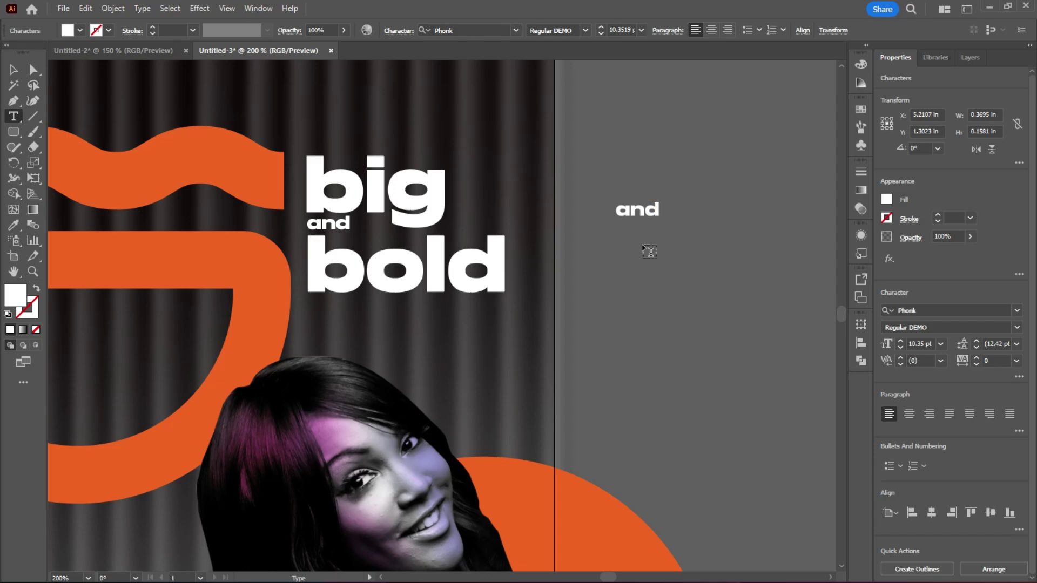
pyautogui.press('BackSpace')
pyautogui.press('BackSpace')
pyautogui.press('BackSpace')
pyautogui.write('beaut')
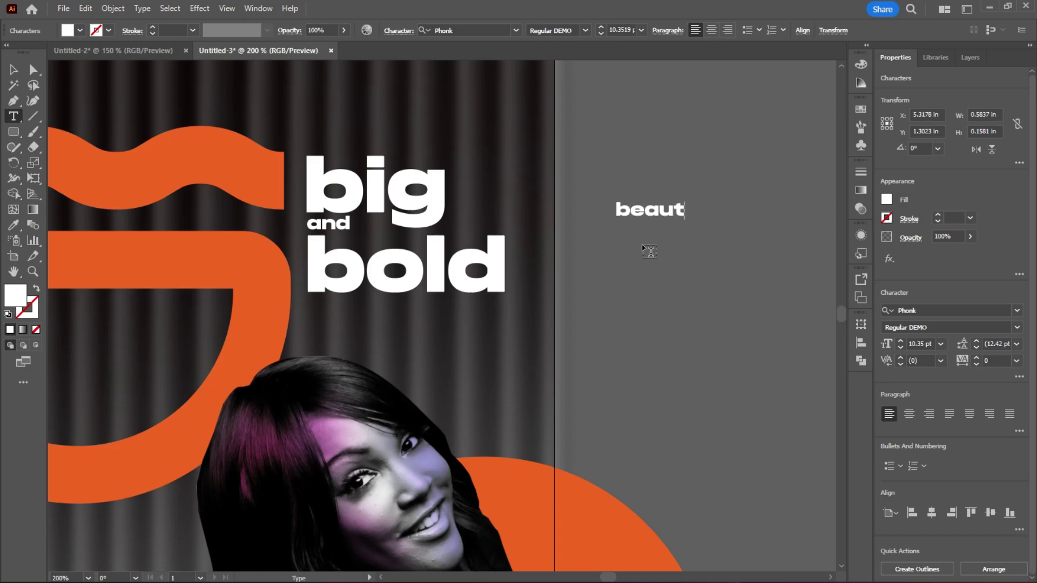
pyautogui.write('iful')
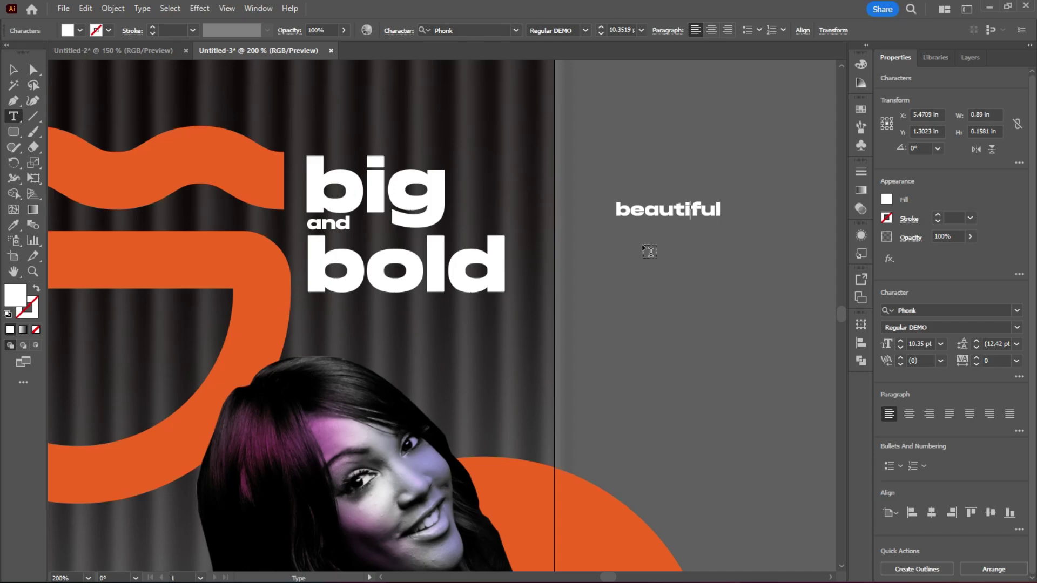
pyautogui.press('Return')
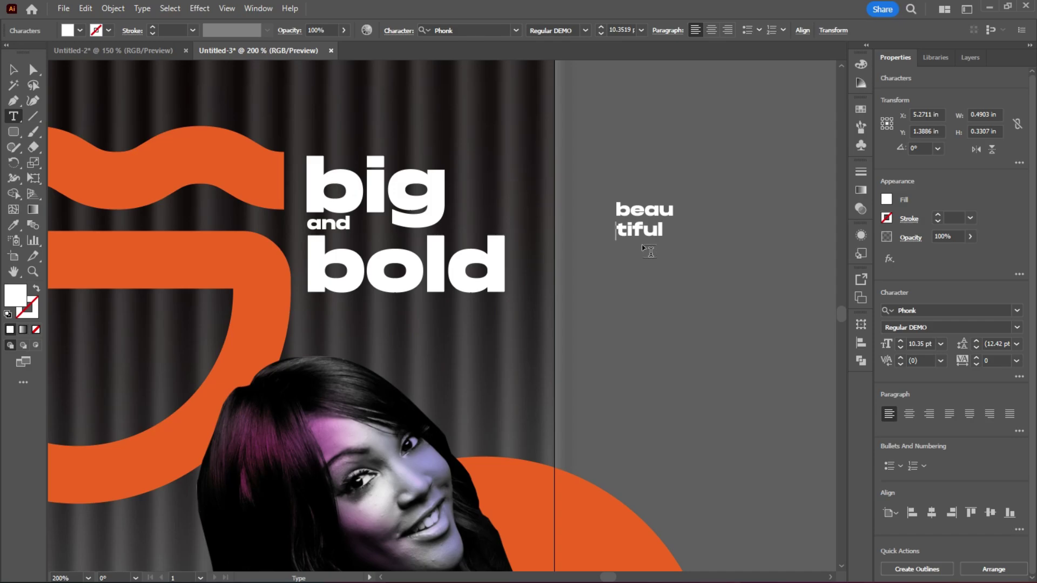
pyautogui.press('Escape')
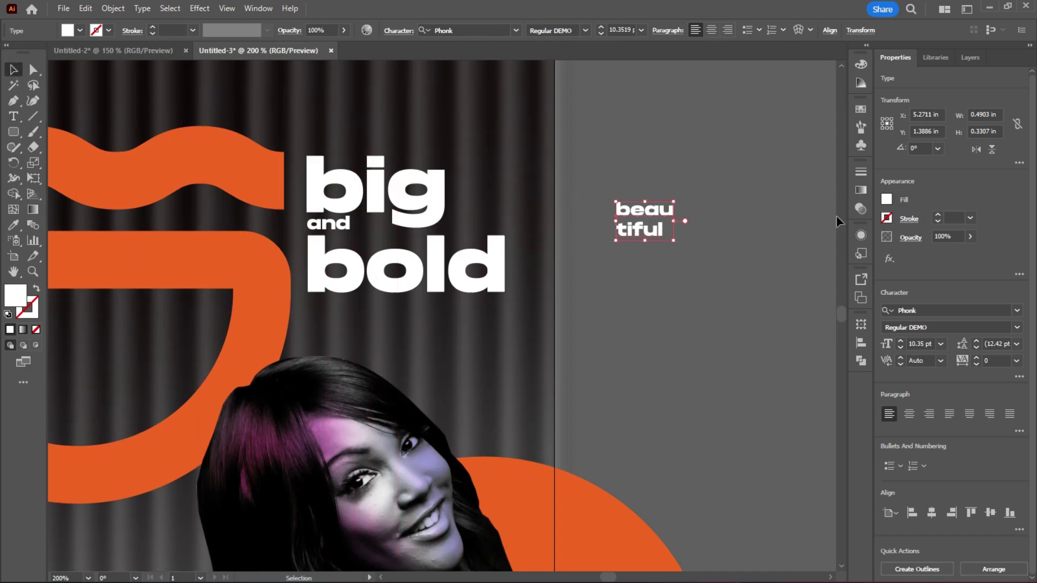
# Tighten the leading of the two-line "beau tiful" text and place it on the poster immediately right of "big"
pyautogui.click(976, 348)
pyautogui.click(976, 348)
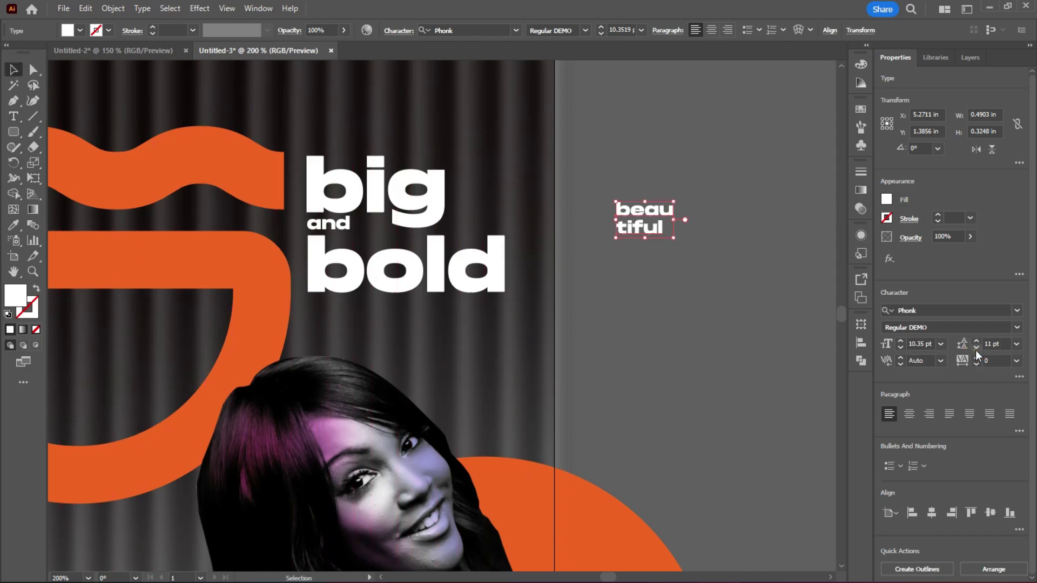
pyautogui.click(976, 349)
pyautogui.click(976, 348)
pyautogui.click(706, 320)
pyautogui.moveTo(637, 211); pyautogui.dragTo(467, 183)
pyautogui.click(671, 234)
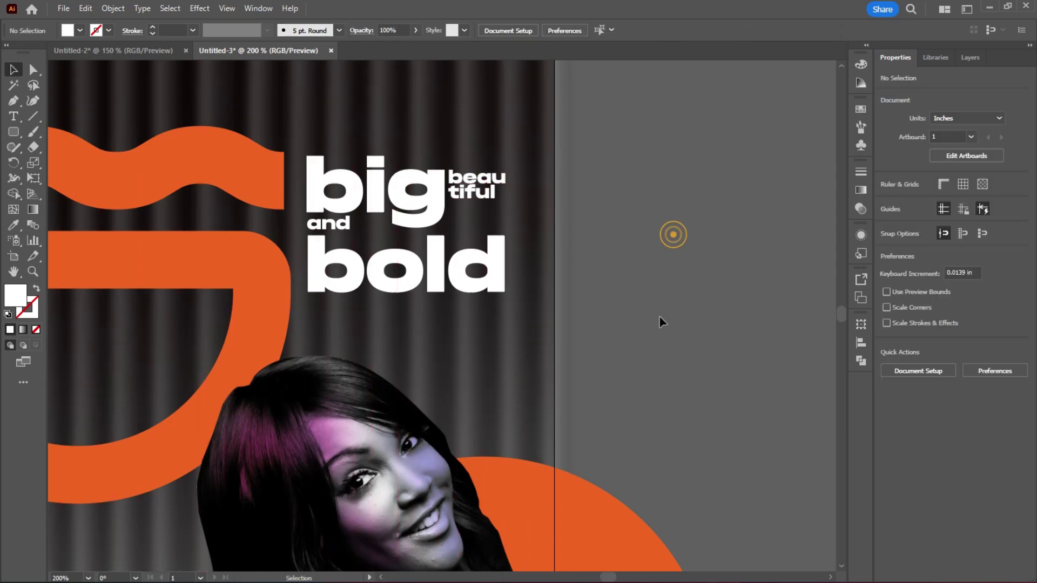
# Adjust the width of "bold" slightly so its right edge lines up with the end of "beau"
pyautogui.click(501, 273)
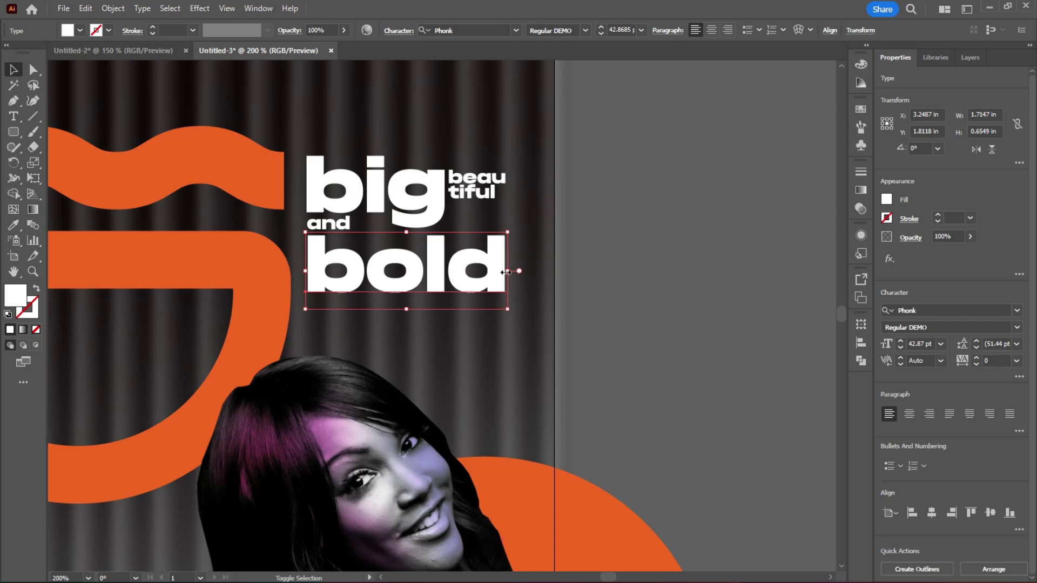
pyautogui.moveTo(506, 271); pyautogui.dragTo(507, 271)
pyautogui.click(689, 290)
pyautogui.hotkey('ctrl', '1')
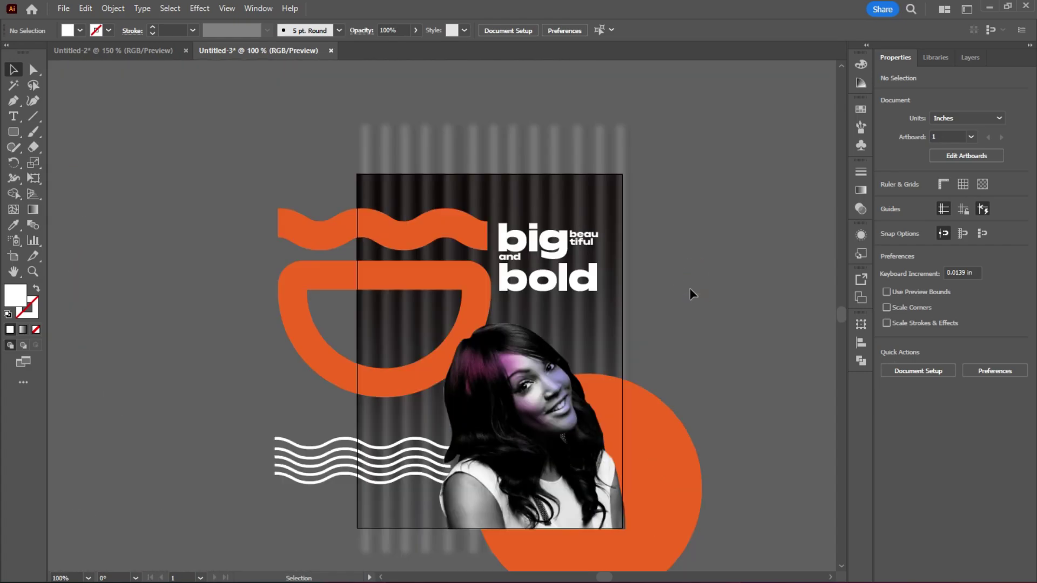
pyautogui.scroll(1, 675, 294)
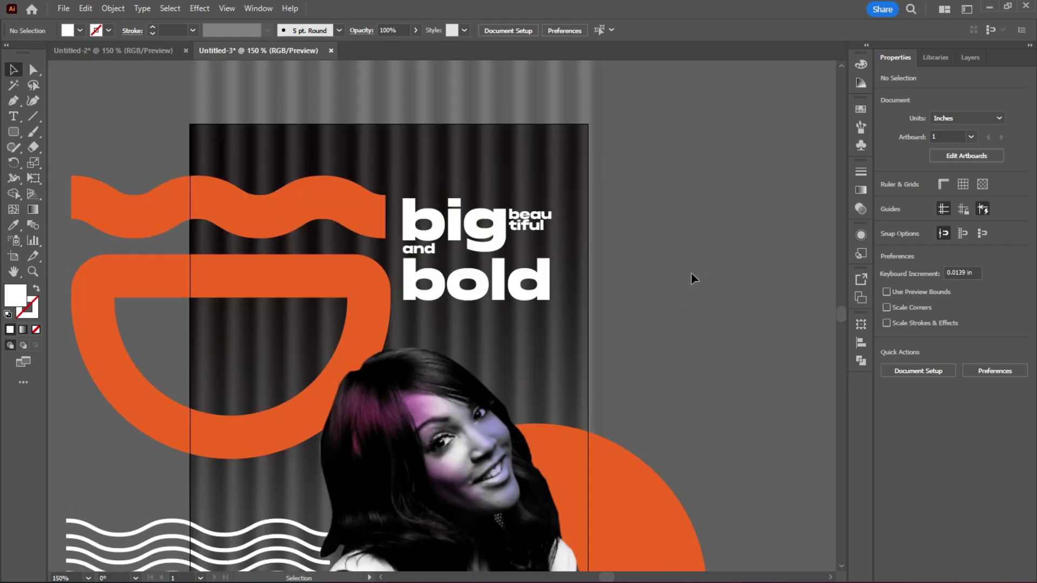
# Inspect the headline's words, their alignment and spacing on the poster, and the document's layer stack
pyautogui.scroll(-1, 683, 271)
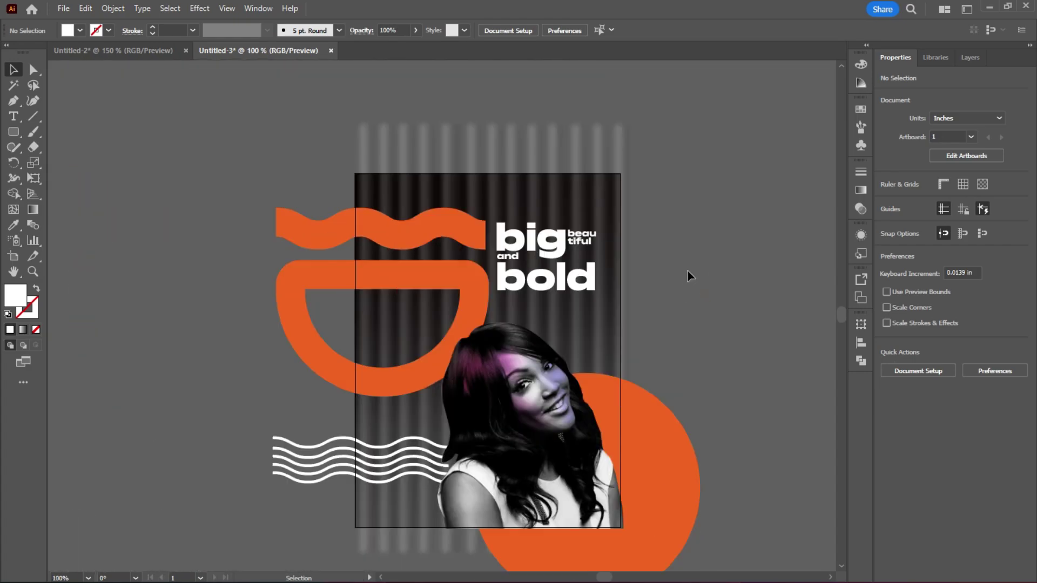
pyautogui.scroll(1, 687, 270)
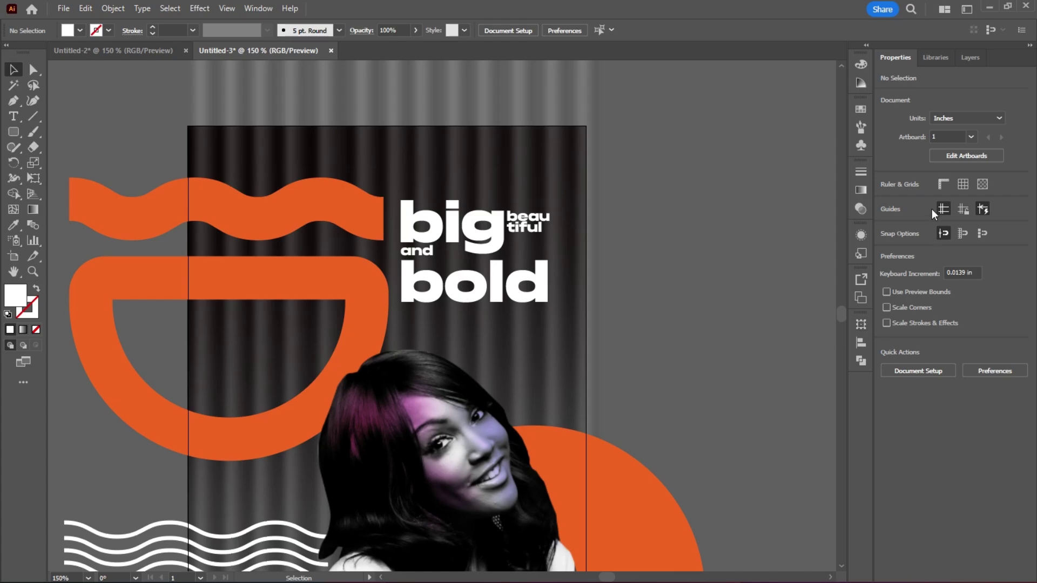
pyautogui.click(973, 58)
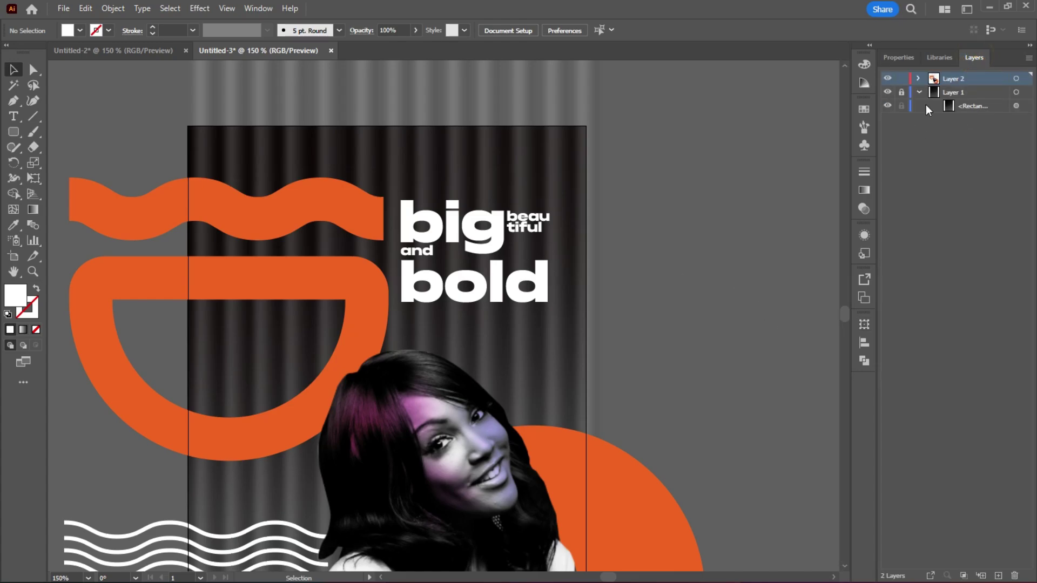
pyautogui.click(493, 232)
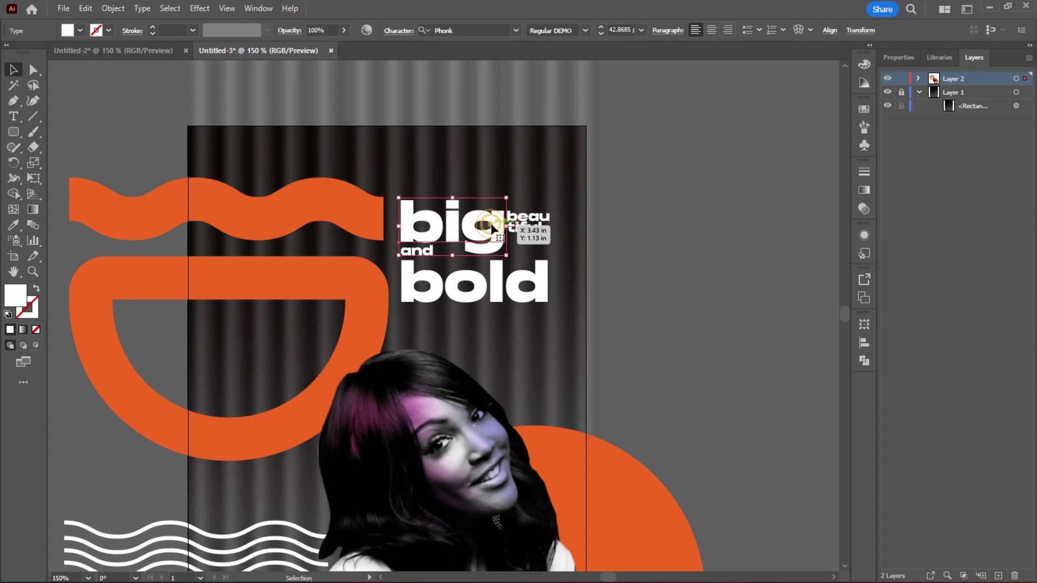
pyautogui.click(492, 278)
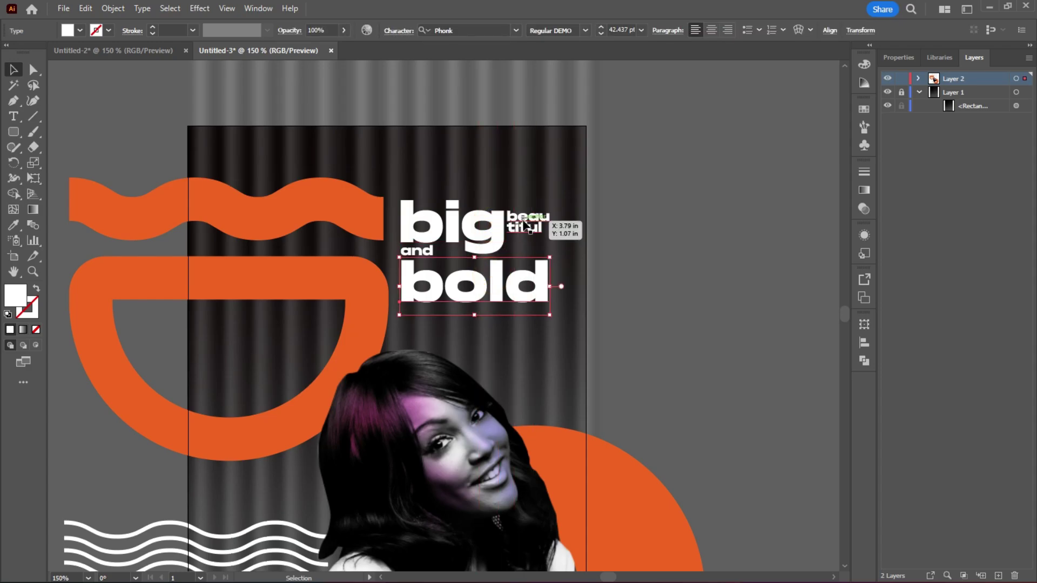
pyautogui.click(666, 222)
pyautogui.scroll(2, 633, 260)
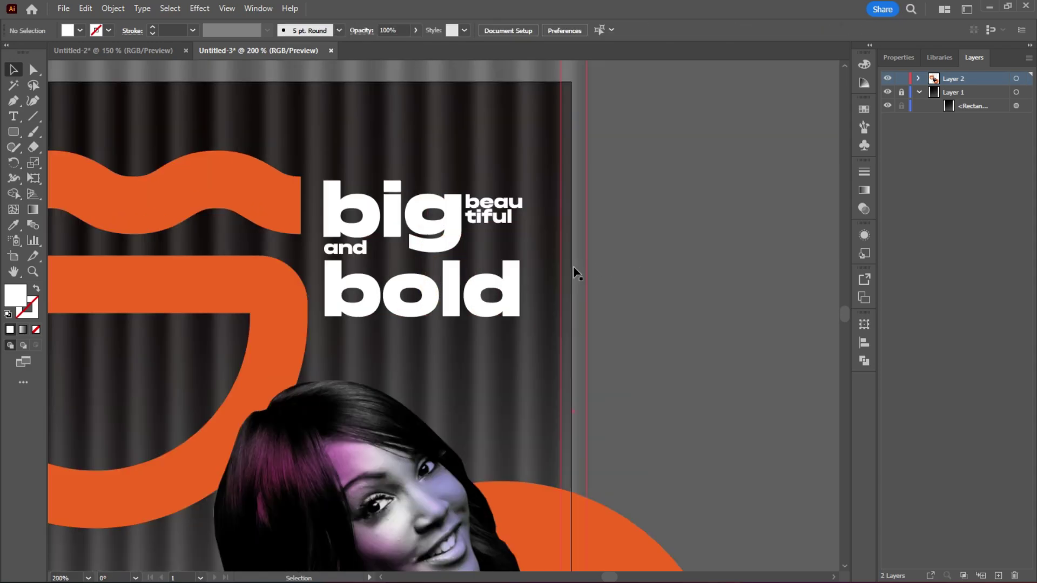
pyautogui.scroll(3, 574, 273)
pyautogui.scroll(-4, 574, 273)
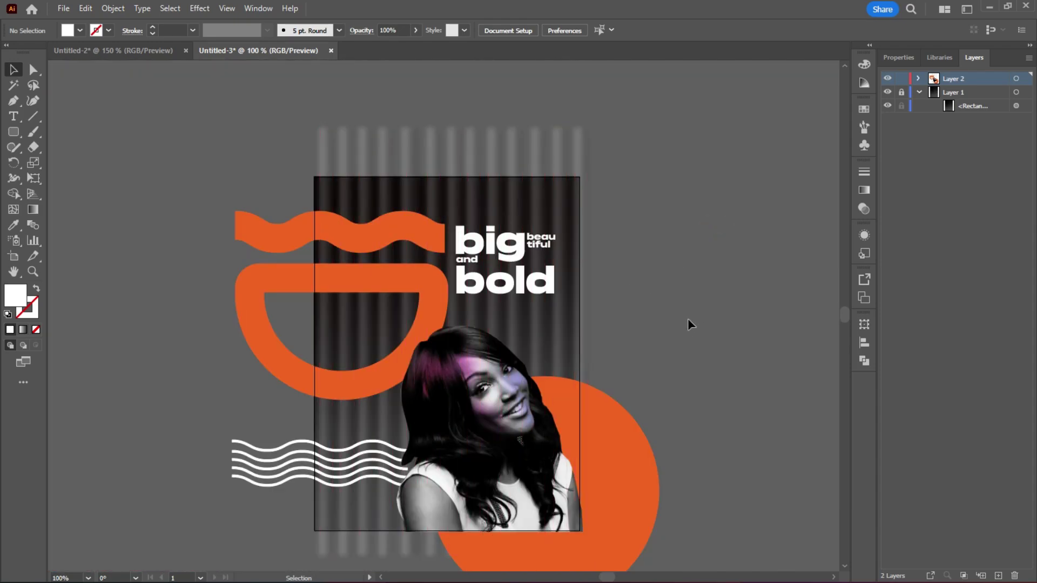
# Draw a white polygon outside the artboard beside the headline and reduce its sides to three, making a triangle
pyautogui.click(14, 132)
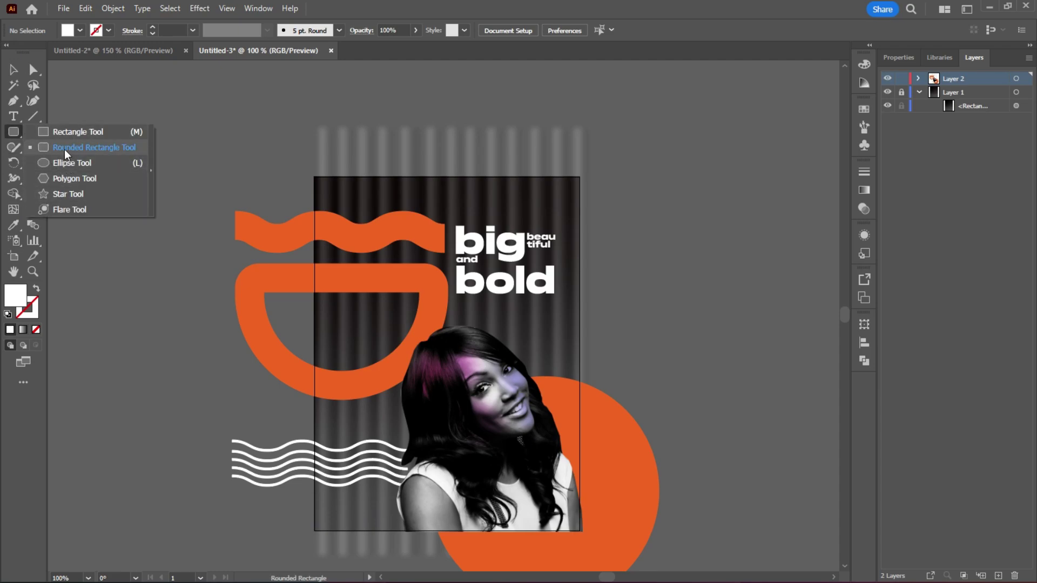
pyautogui.click(70, 133)
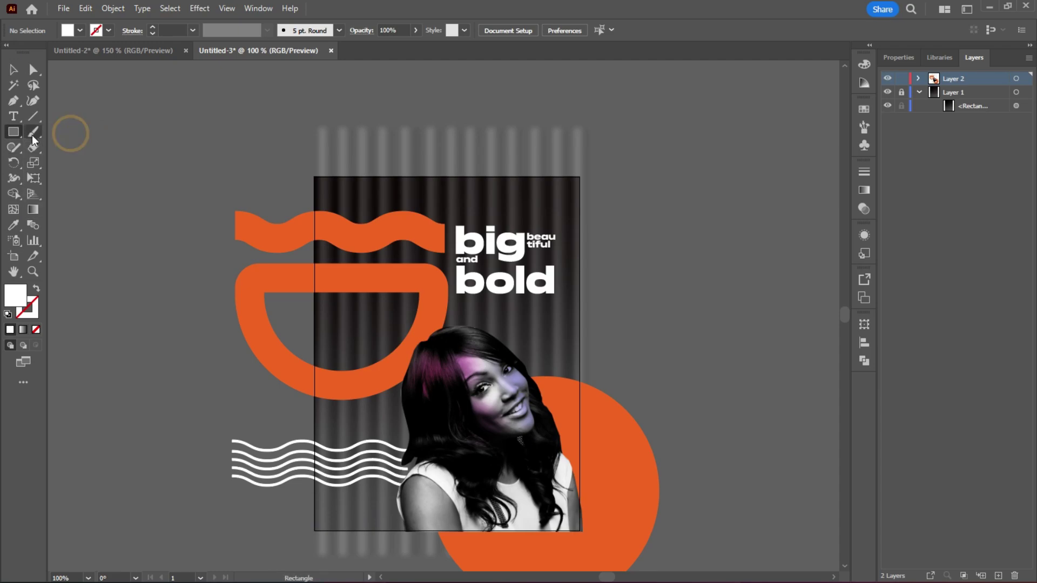
pyautogui.moveTo(13, 137); pyautogui.dragTo(42, 178)
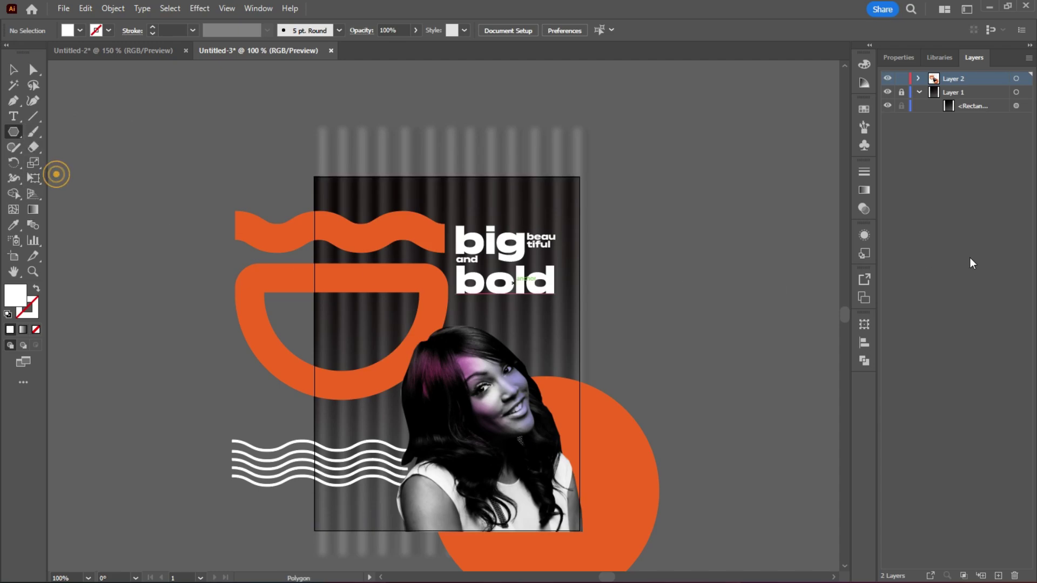
pyautogui.moveTo(664, 225); pyautogui.dragTo(617, 292)
pyautogui.press('Down')
pyautogui.press('Down')
pyautogui.press('Up')
pyautogui.press('Up')
pyautogui.press('Up')
pyautogui.press('Up')
pyautogui.press('Down')
pyautogui.press('Down')
pyautogui.press('Down')
pyautogui.press('Down')
pyautogui.press('Down')
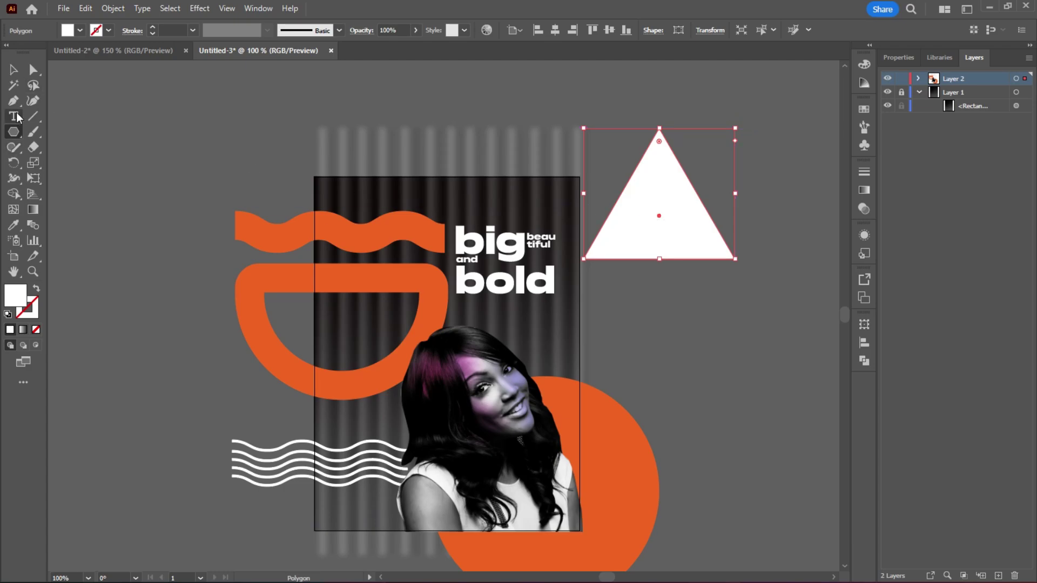
# Rotate the triangle 90° clockwise to point right and shrink it into a small marker beneath "bold"
pyautogui.click(14, 69)
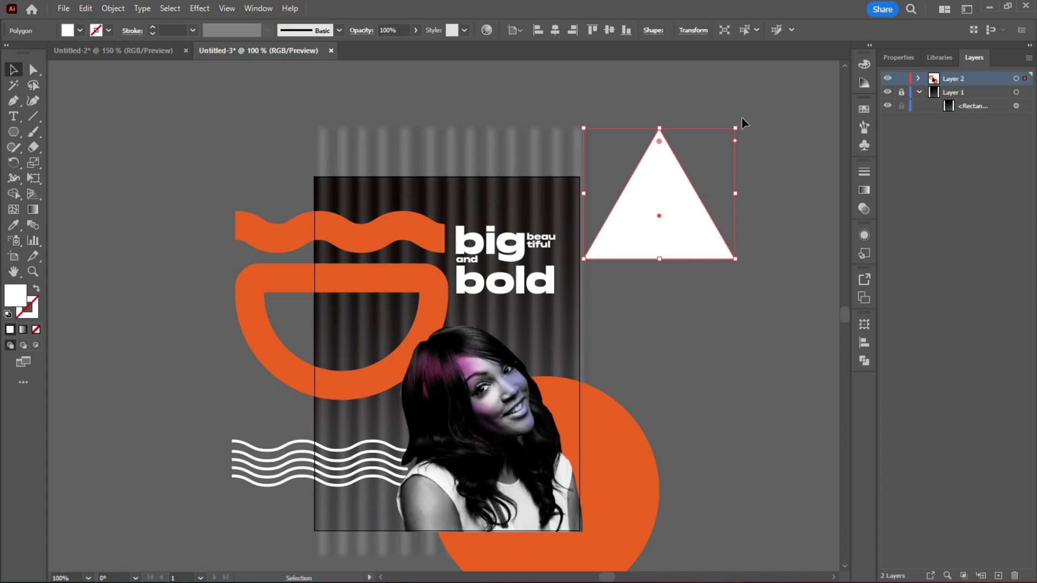
pyautogui.moveTo(739, 123); pyautogui.dragTo(763, 277)
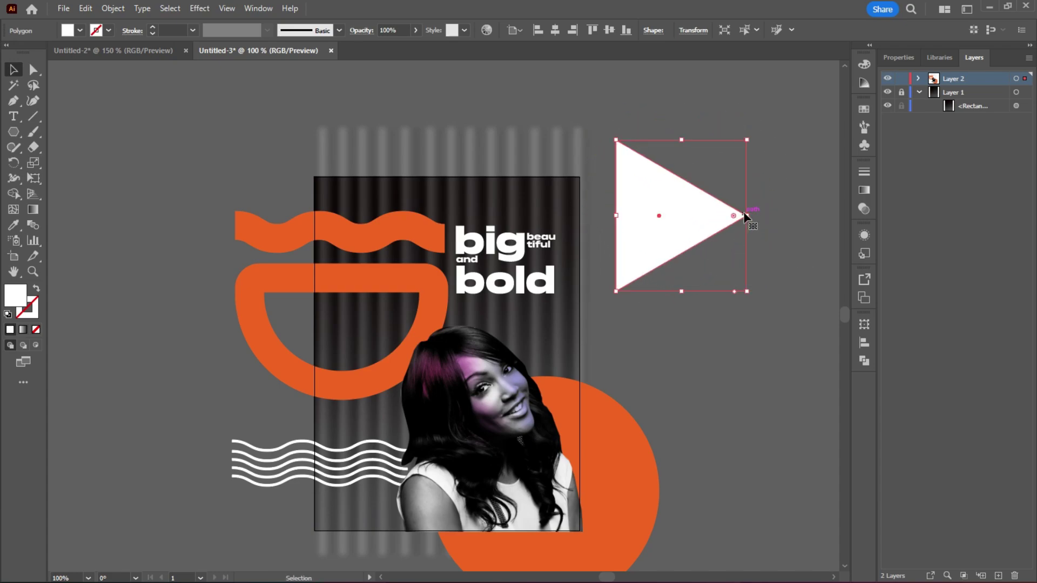
pyautogui.moveTo(749, 216); pyautogui.dragTo(526, 319)
pyautogui.press('a')
pyautogui.press('v')
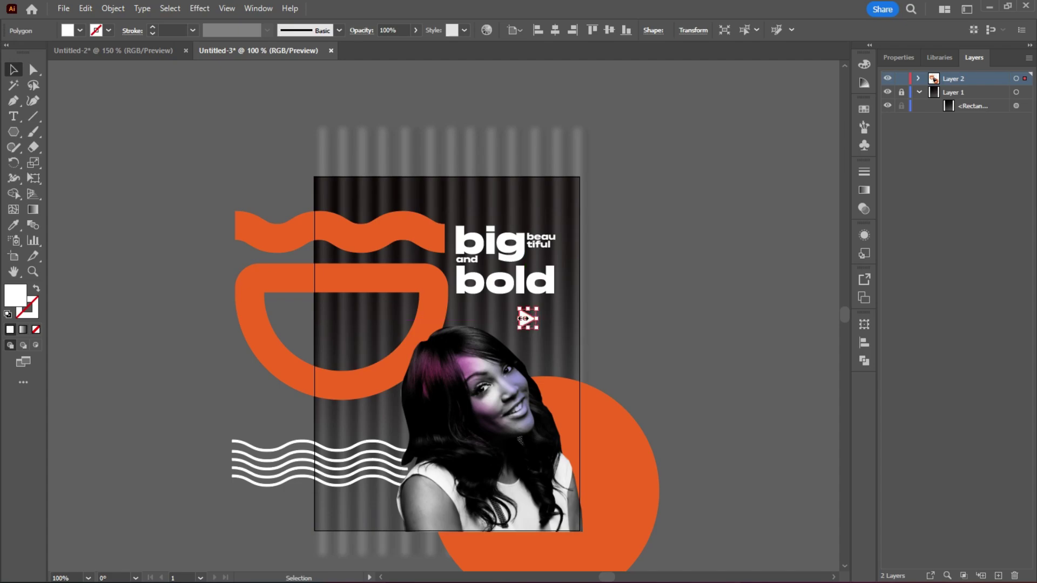
# Duplicate the small triangle straight down twice to form an evenly spaced vertical column of three
pyautogui.moveTo(524, 323); pyautogui.dragTo(523, 349)
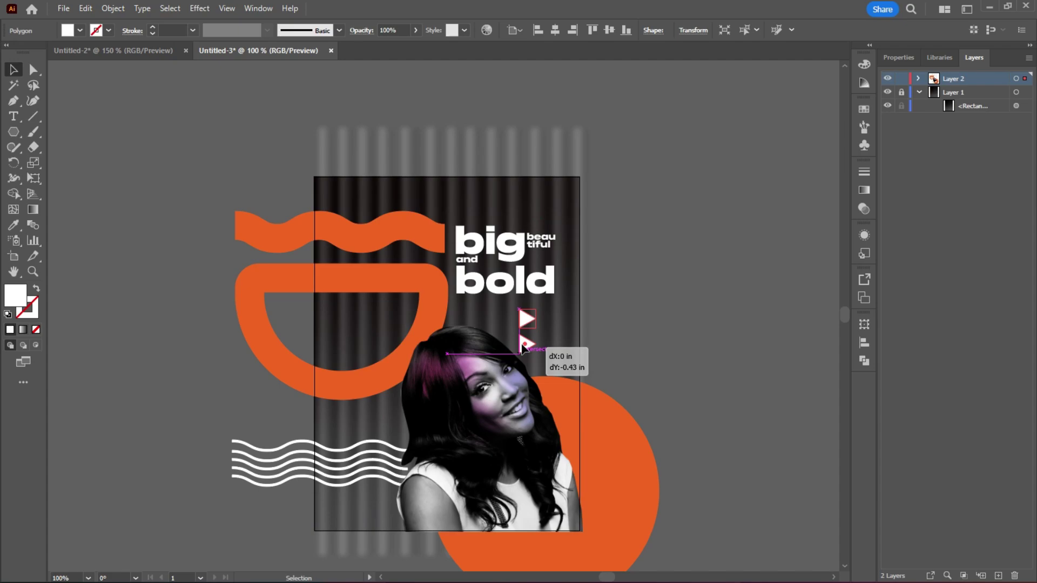
pyautogui.moveTo(523, 349); pyautogui.dragTo(525, 378)
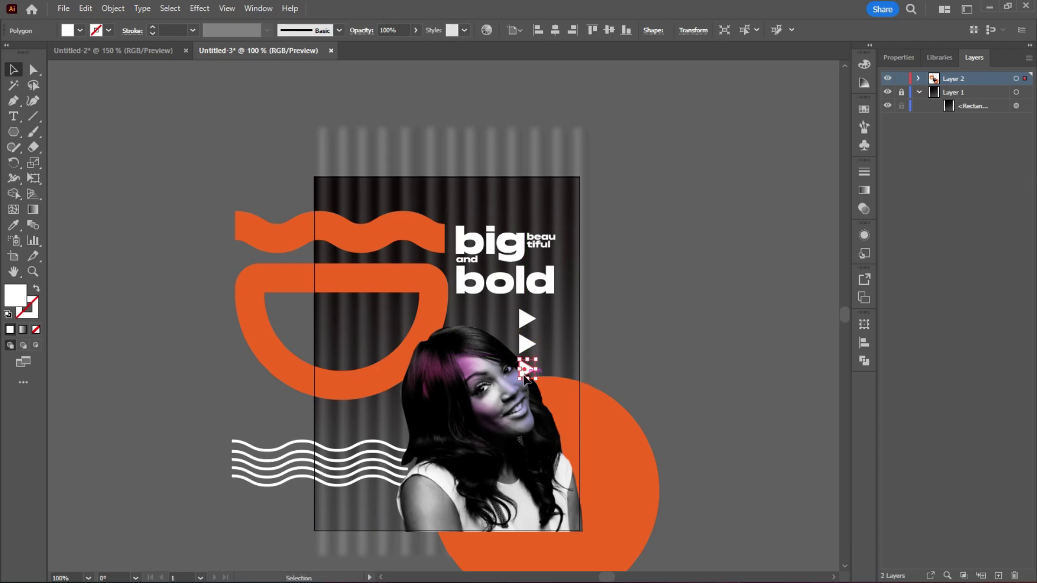
pyautogui.click(681, 266)
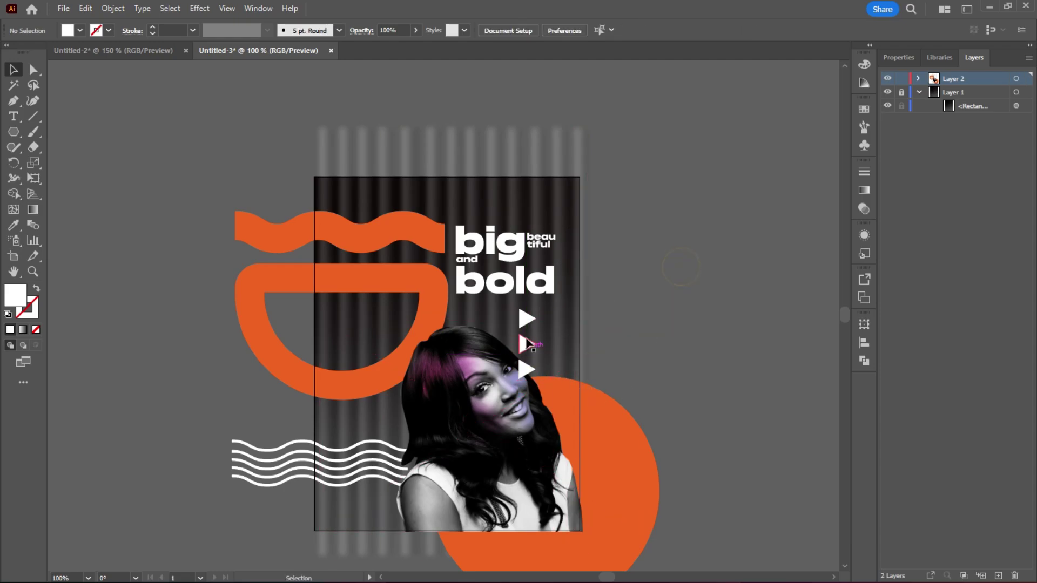
# Shift all three triangles together to the right so the column sits beneath the end of "bold"
pyautogui.click(530, 320)
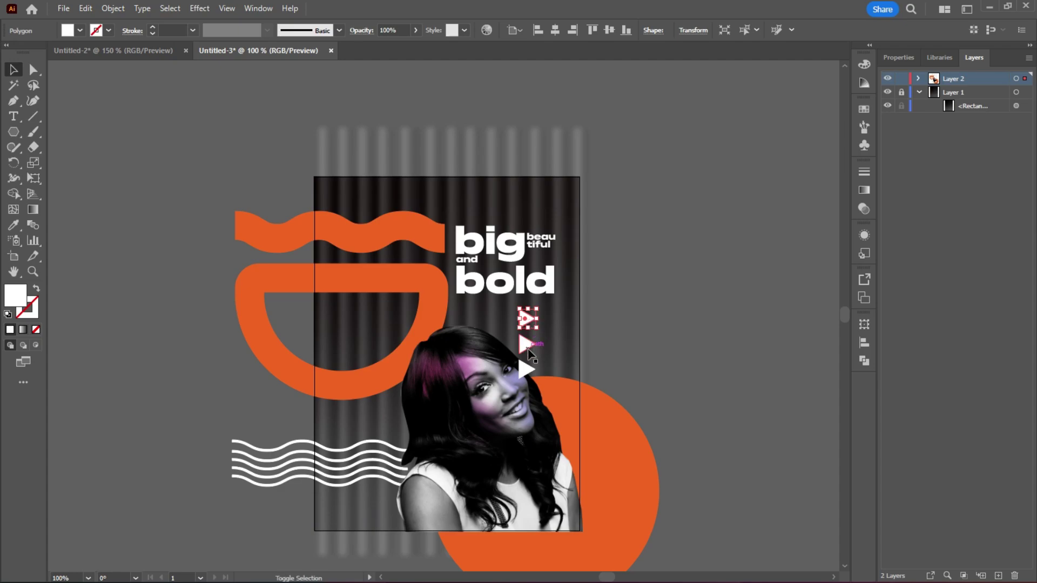
pyautogui.keyDown('shift'); pyautogui.click(526, 346); pyautogui.keyUp('shift')
pyautogui.keyDown('shift'); pyautogui.click(527, 372); pyautogui.keyUp('shift')
pyautogui.moveTo(526, 372); pyautogui.dragTo(547, 372)
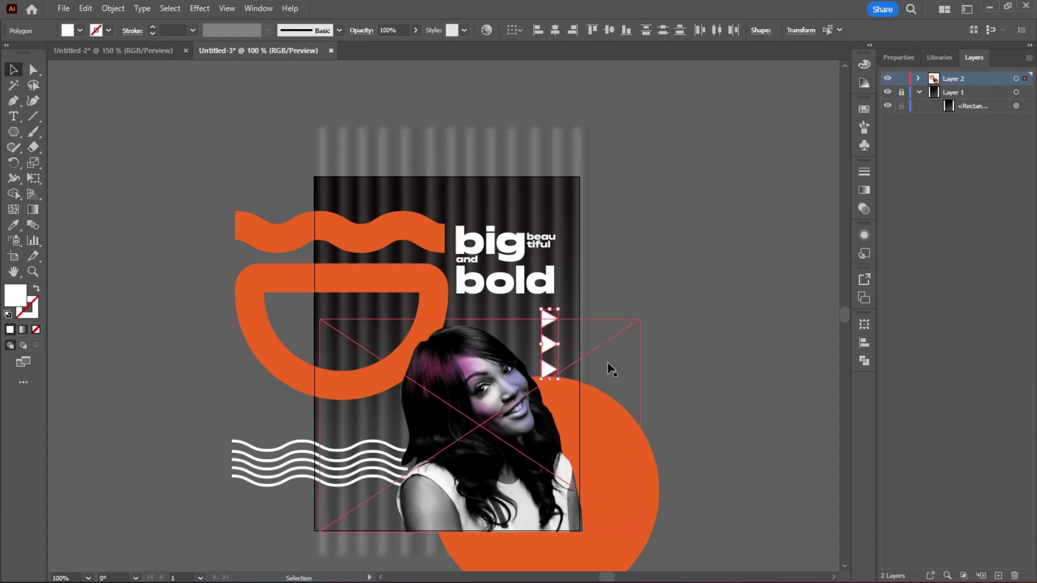
pyautogui.click(708, 294)
pyautogui.click(674, 342)
# Duplicate the lowest triangle straight down to add a fourth one to the column
pyautogui.click(554, 375)
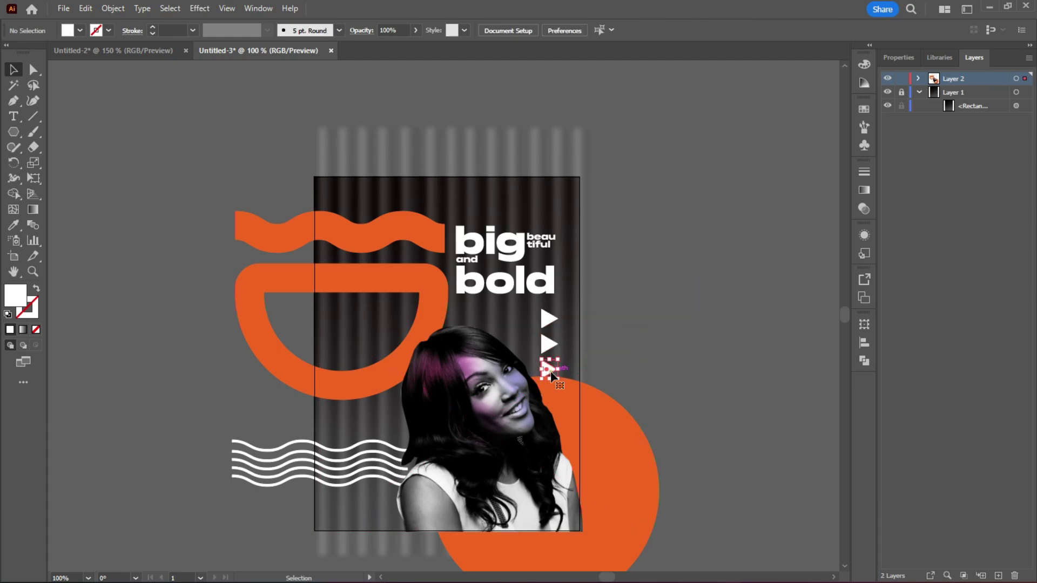
pyautogui.moveTo(554, 374); pyautogui.dragTo(555, 397)
pyautogui.click(694, 283)
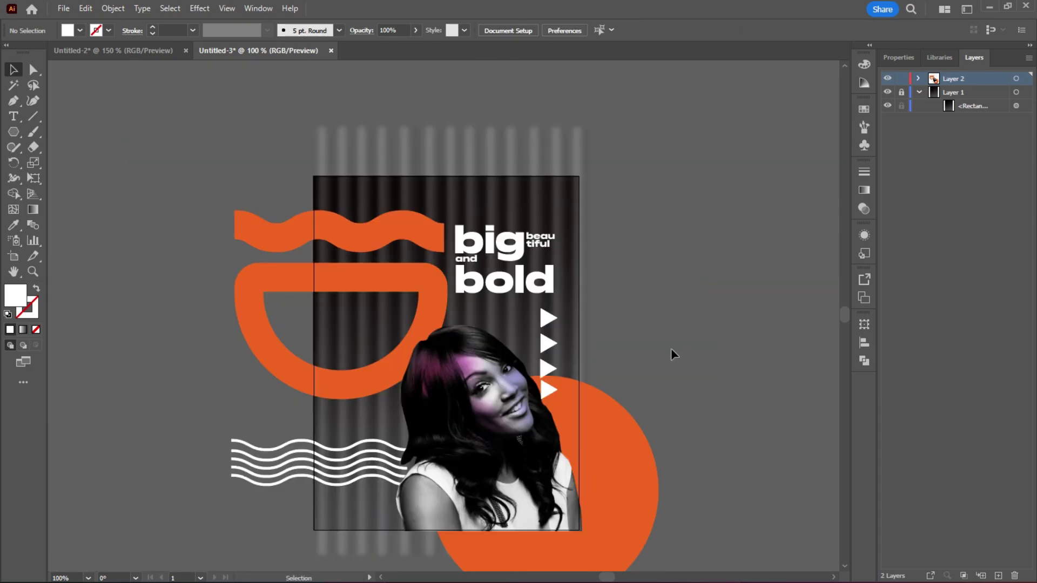
pyautogui.click(467, 380)
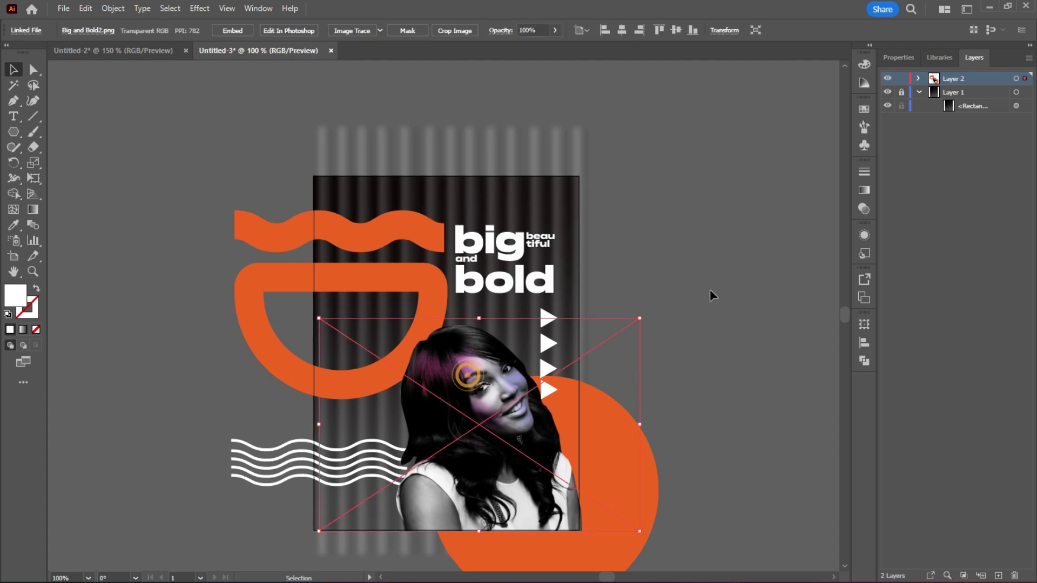
pyautogui.click(734, 241)
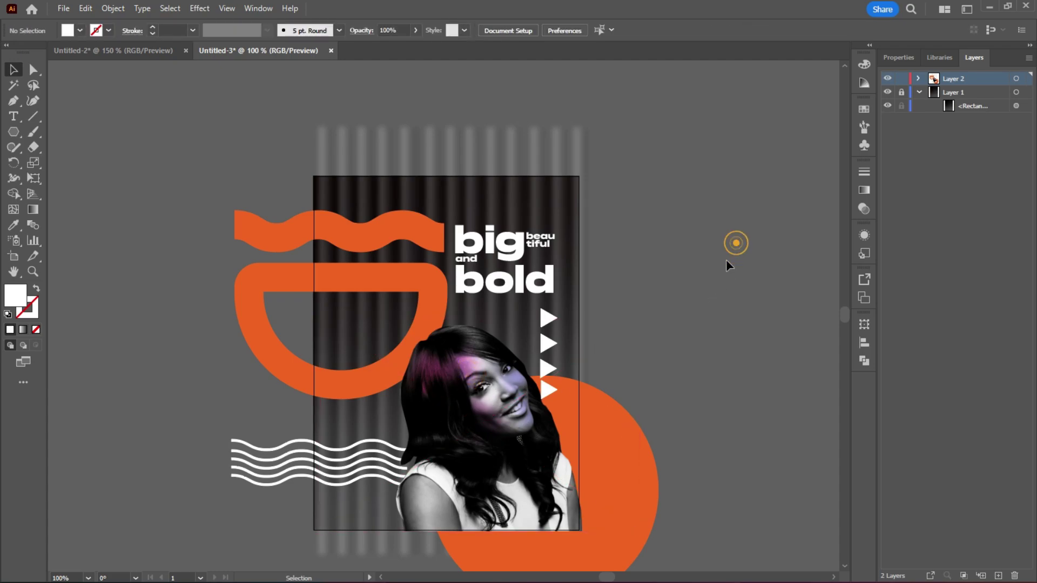
pyautogui.click(33, 101)
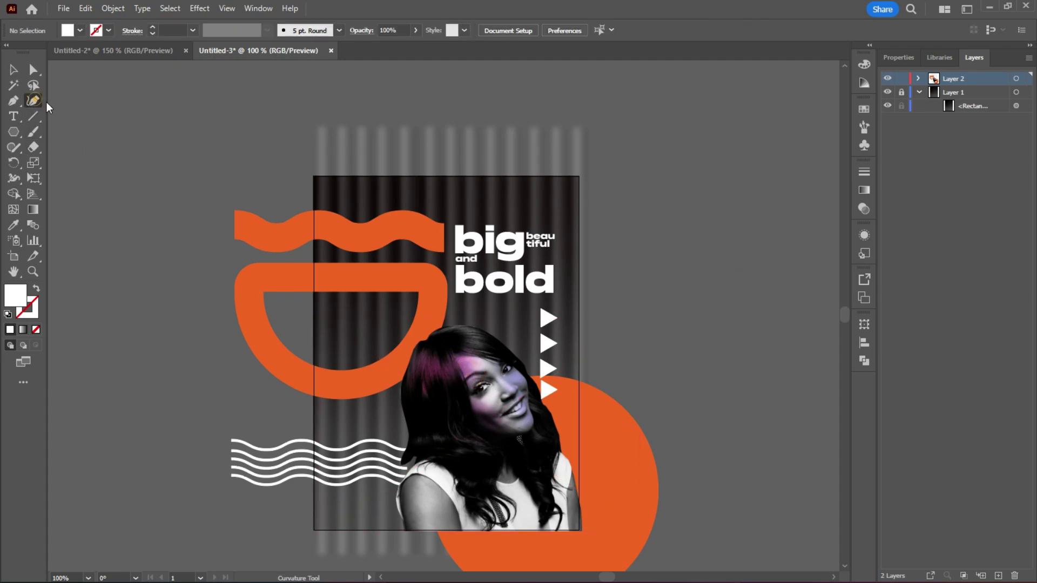
pyautogui.click(458, 326)
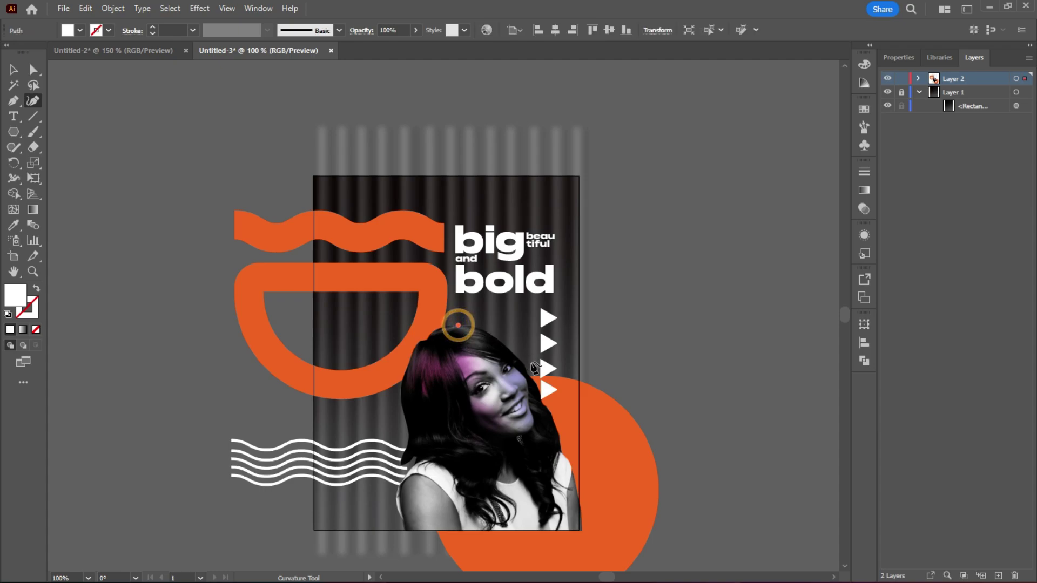
pyautogui.click(526, 364)
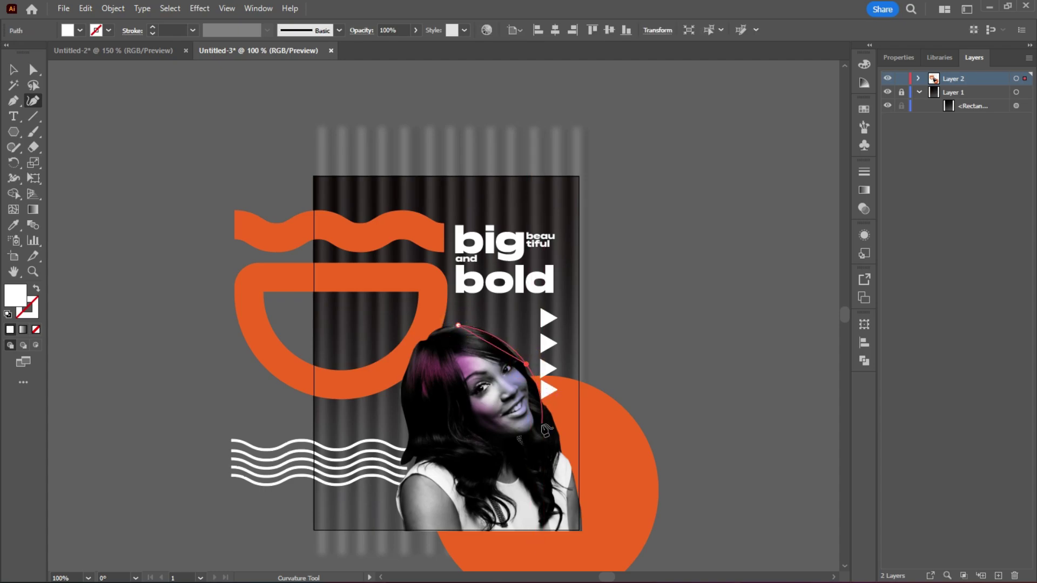
pyautogui.click(551, 419)
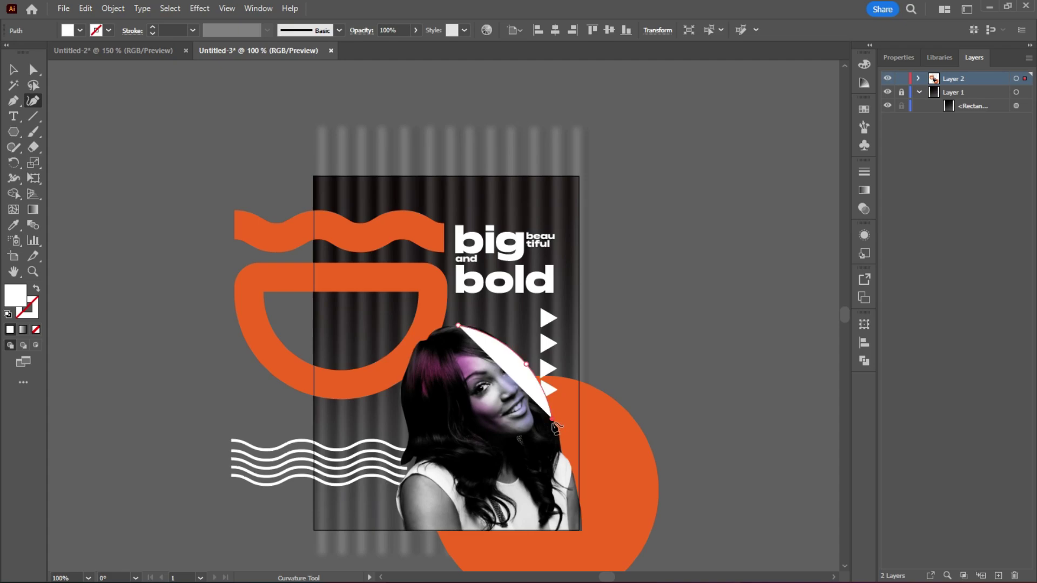
pyautogui.click(564, 454)
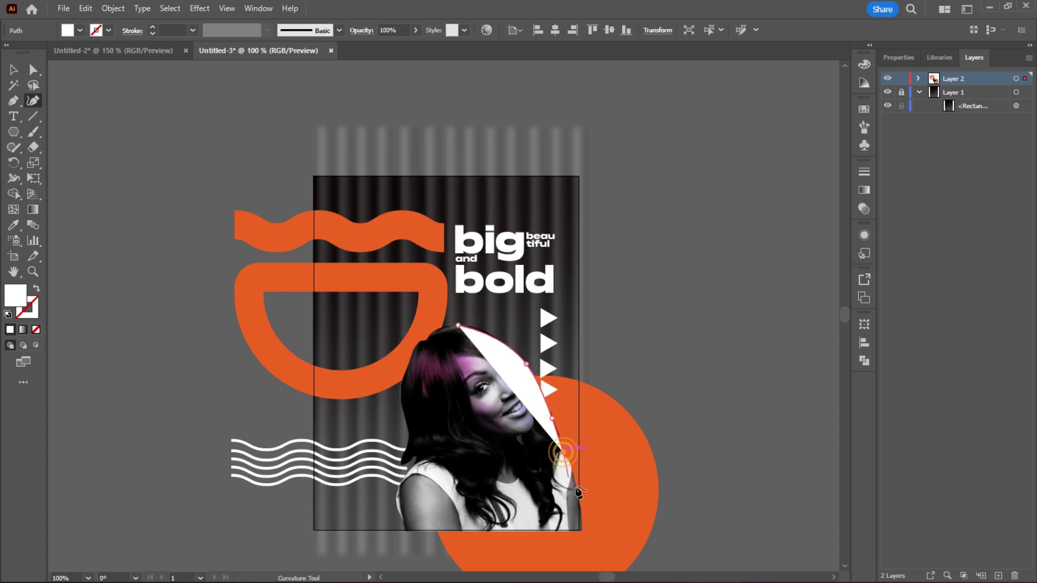
pyautogui.click(587, 543)
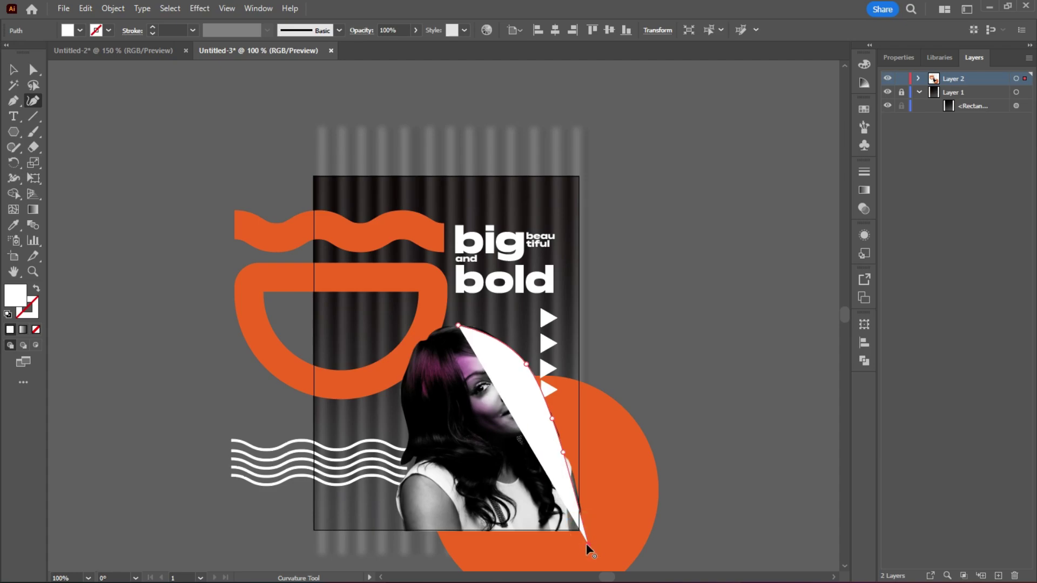
pyautogui.click(521, 549)
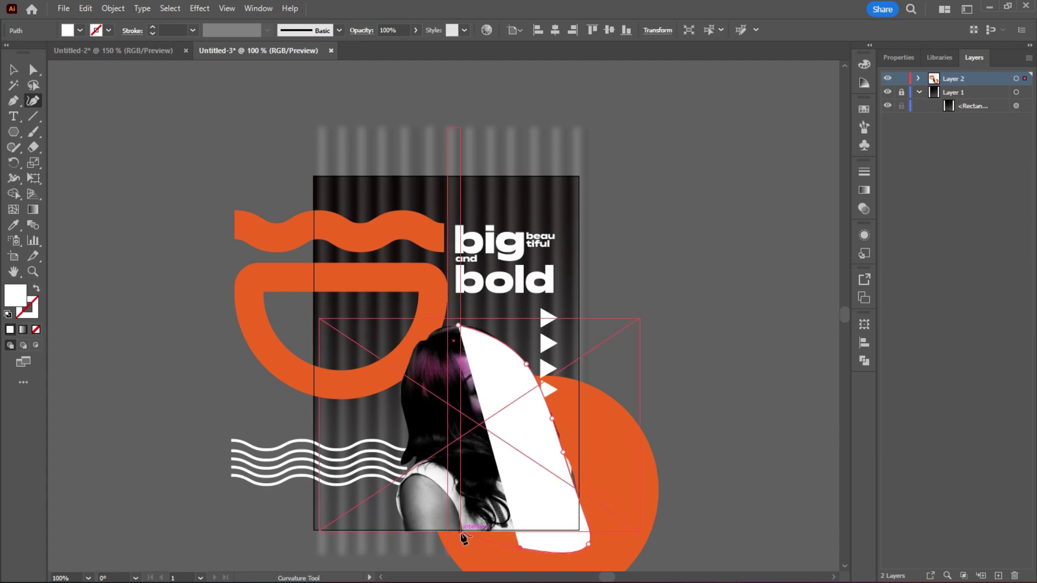
pyautogui.hotkey('ctrl', 'z')
pyautogui.hotkey('ctrl', 'z')
pyautogui.hotkey('ctrl', 'z')
pyautogui.hotkey('ctrl', 'z')
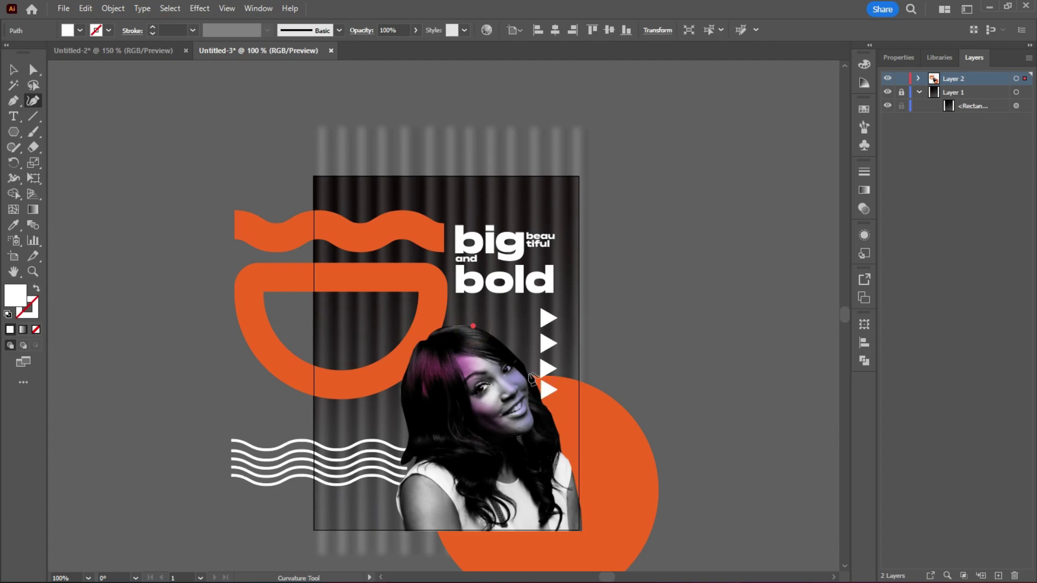
# Trace a closed curved shape over the portrait's right half with the Curvature tool, extending past the artboard's lower edge
pyautogui.click(528, 372)
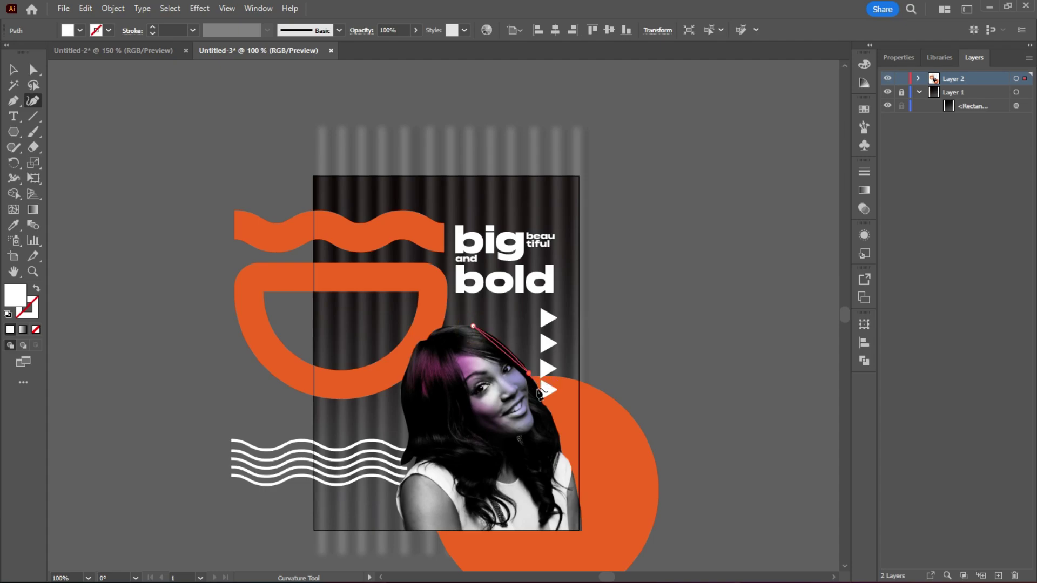
pyautogui.click(560, 450)
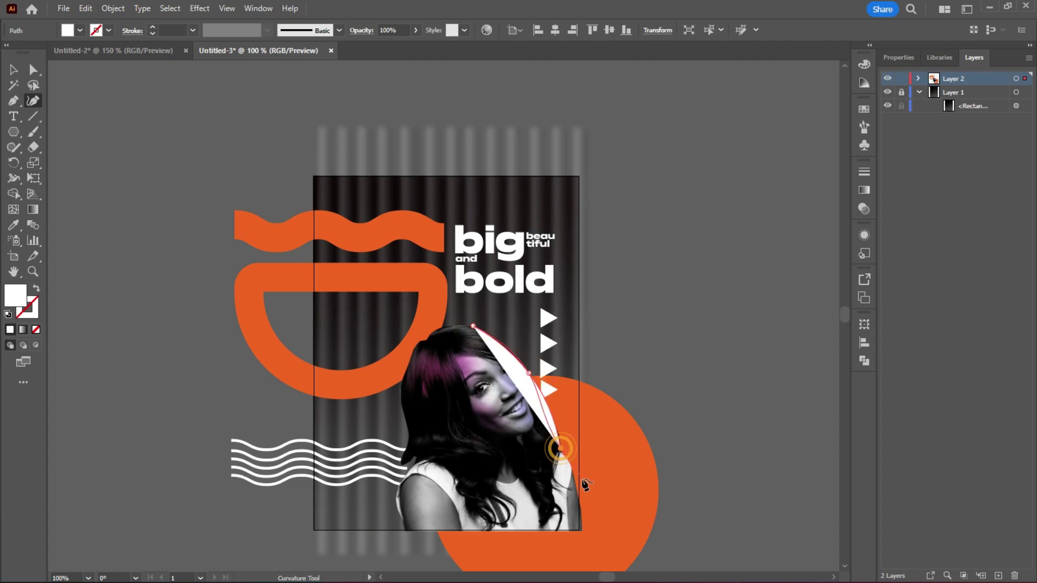
pyautogui.click(593, 523)
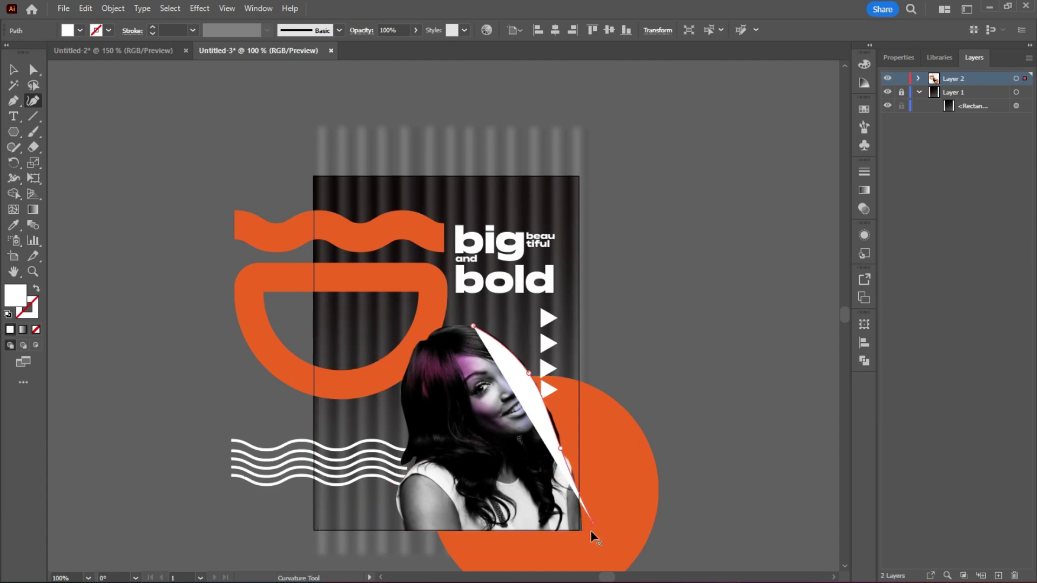
pyautogui.click(481, 544)
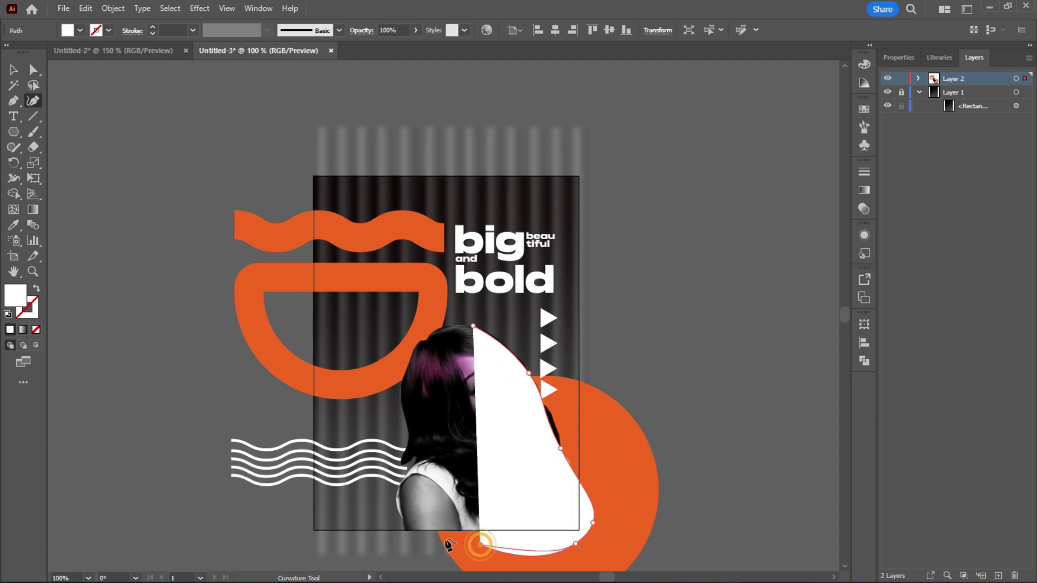
pyautogui.click(474, 327)
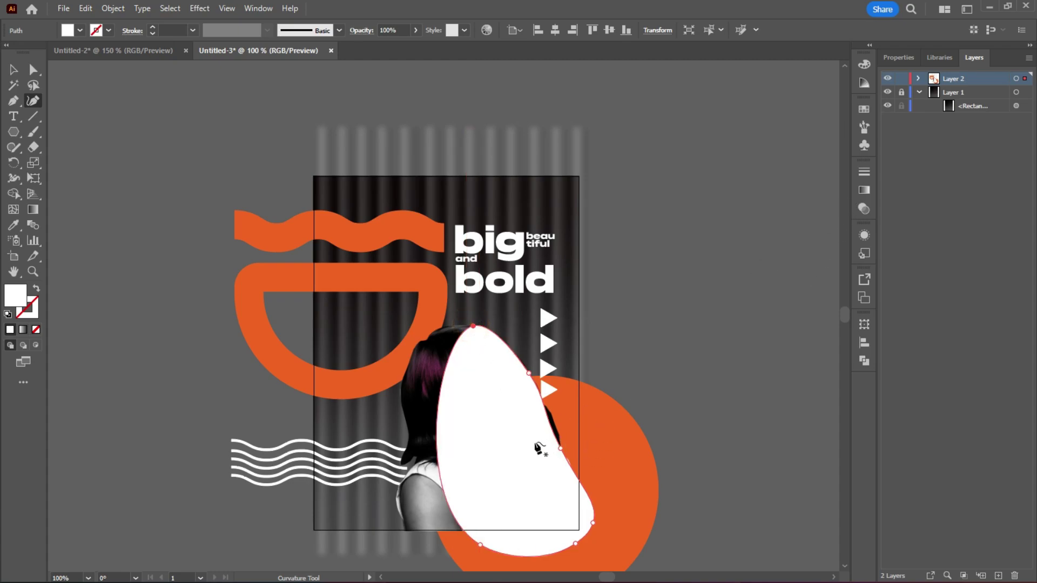
# Fill the curved shape over the portrait with the near-black grayscale swatch
pyautogui.click(12, 68)
pyautogui.click(487, 448)
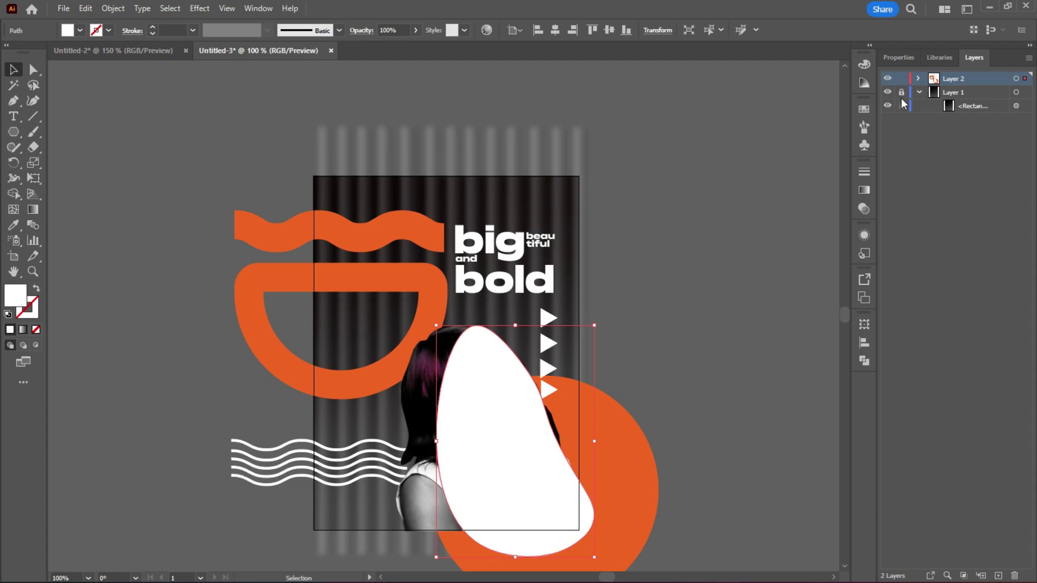
pyautogui.click(897, 58)
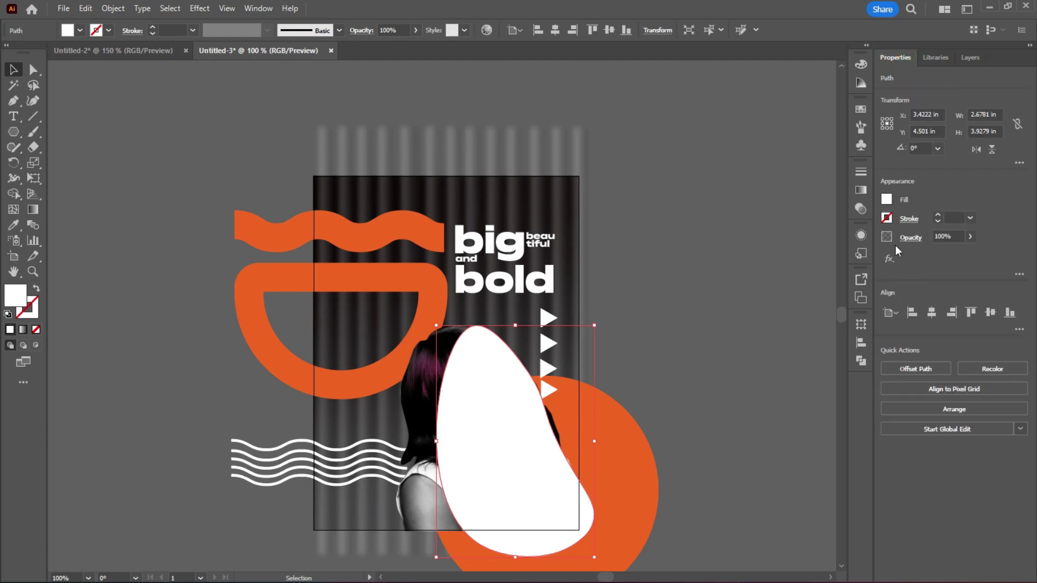
pyautogui.click(889, 200)
pyautogui.click(755, 282)
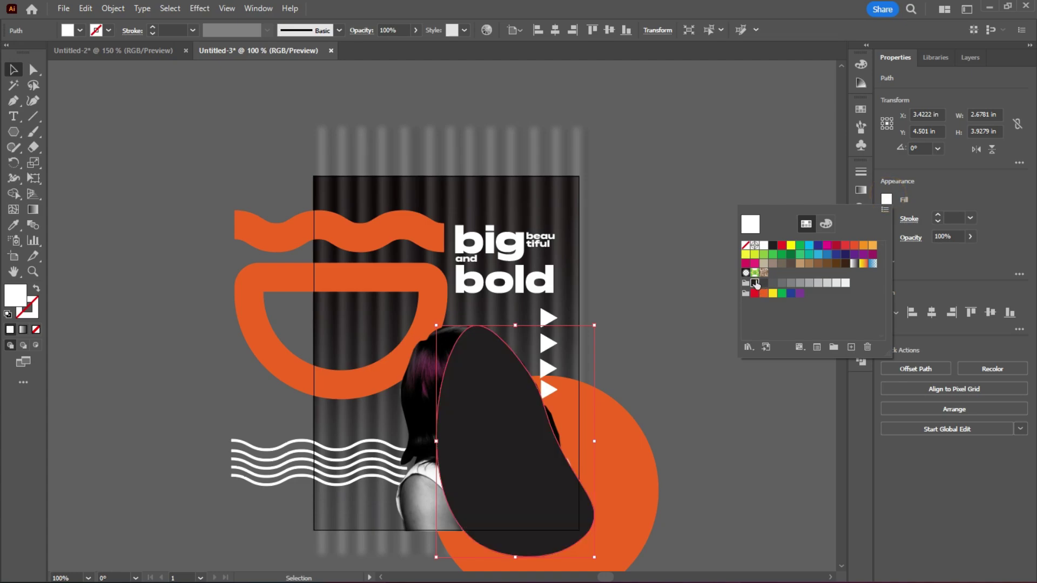
pyautogui.click(650, 276)
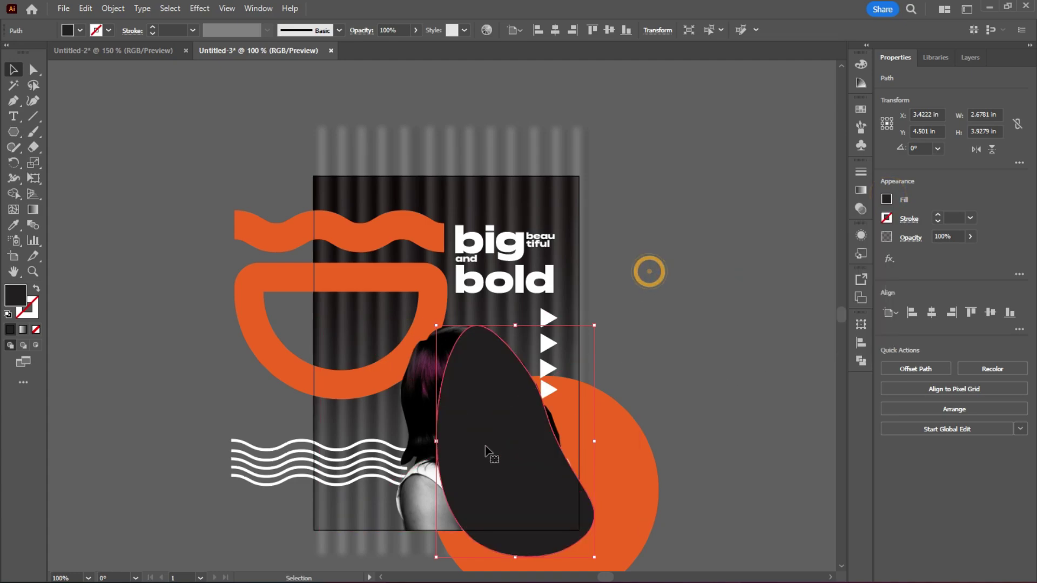
# Apply a Gaussian Blur with a radius of about 95 pixels to the dark curved shape
pyautogui.click(495, 417)
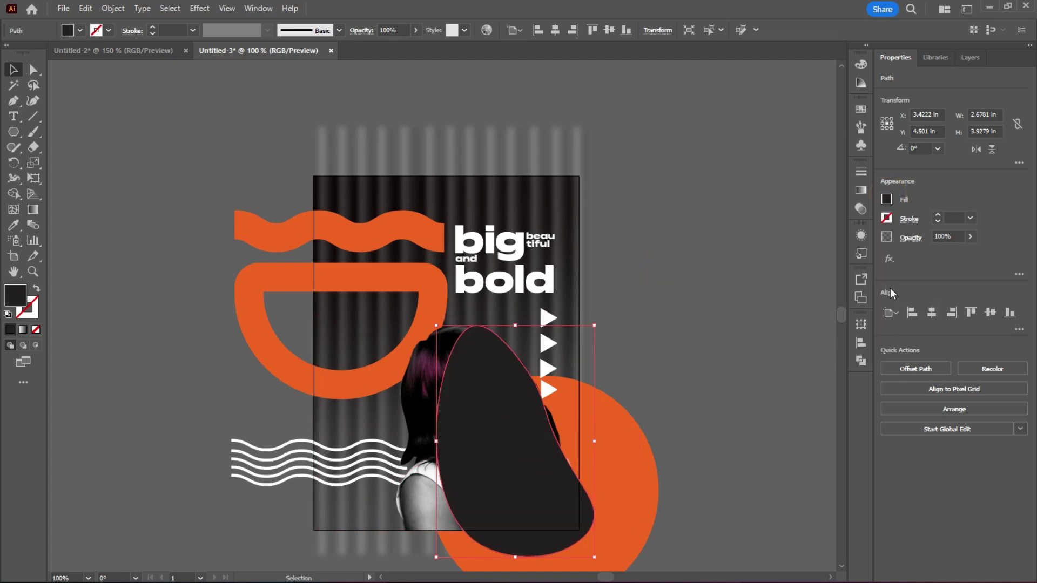
pyautogui.click(889, 259)
pyautogui.moveTo(949, 474)
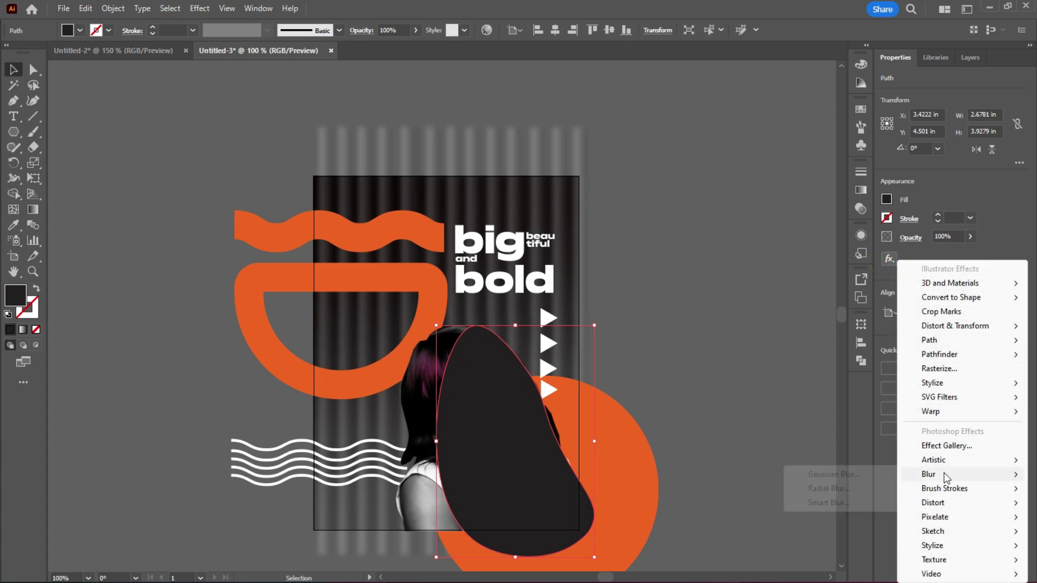
pyautogui.click(845, 477)
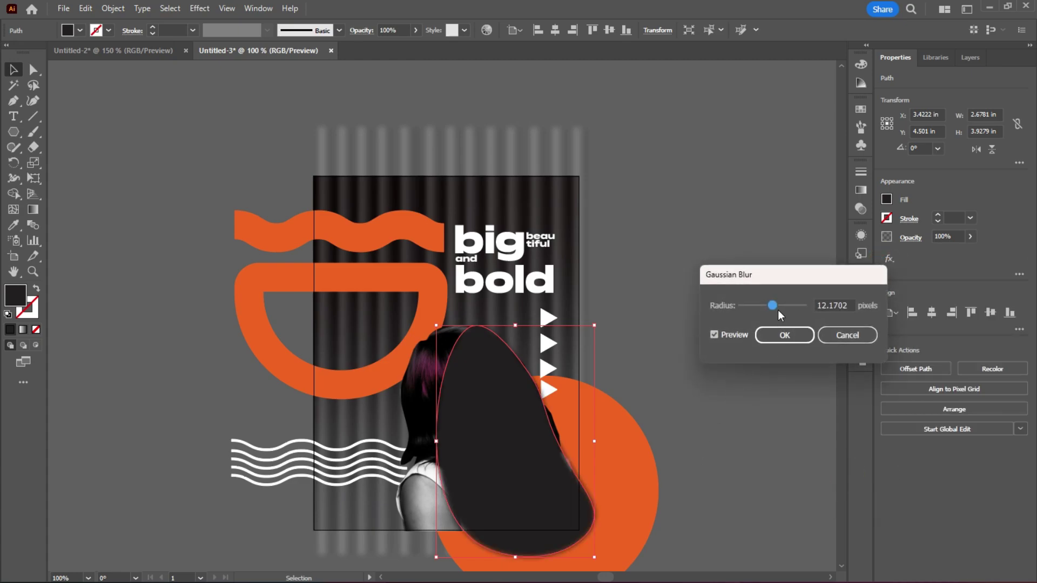
pyautogui.moveTo(808, 307); pyautogui.dragTo(805, 314)
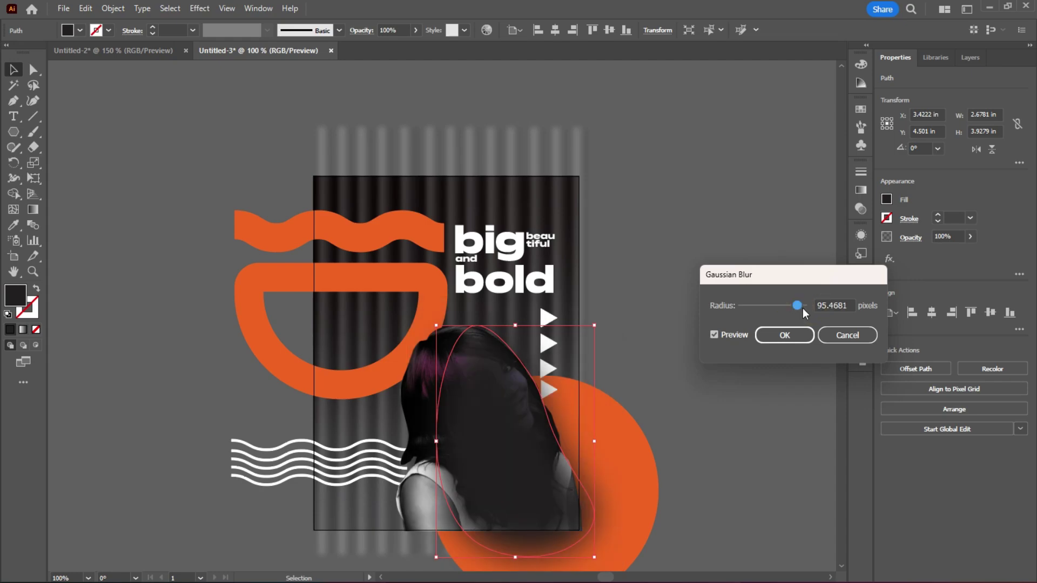
pyautogui.click(785, 335)
# Lower the blurred shadow shape's opacity to 69%
pyautogui.click(967, 236)
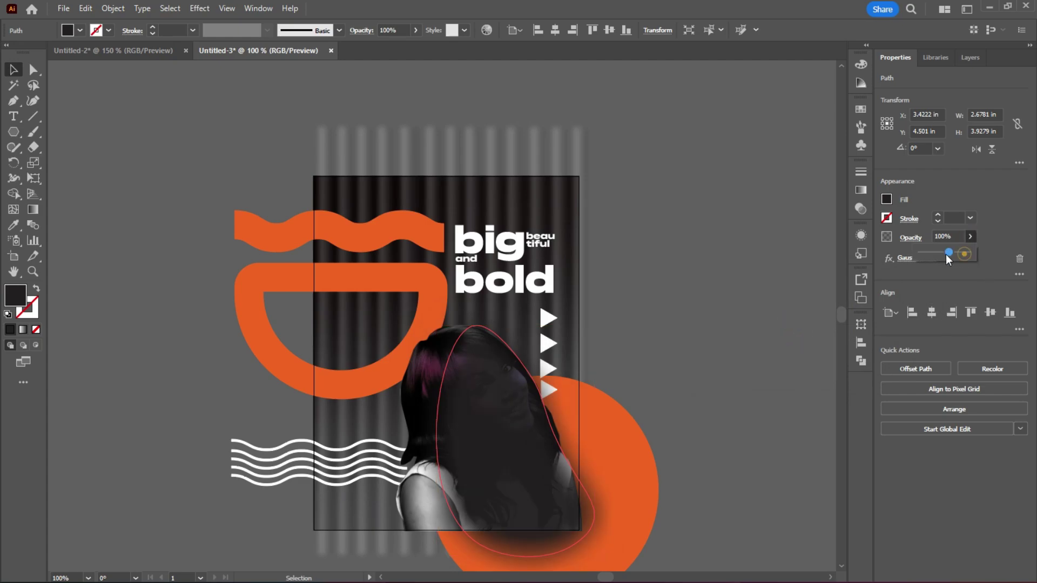
pyautogui.moveTo(967, 252)
pyautogui.mouseDown()
pyautogui.moveTo(949, 253)
pyautogui.moveTo(956, 259)
pyautogui.mouseUp()
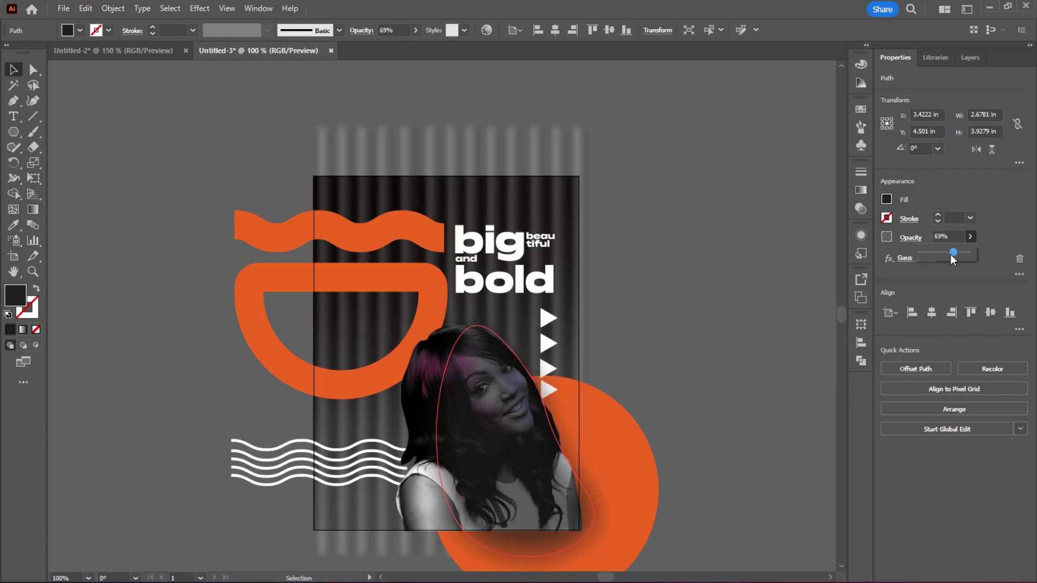
pyautogui.click(767, 287)
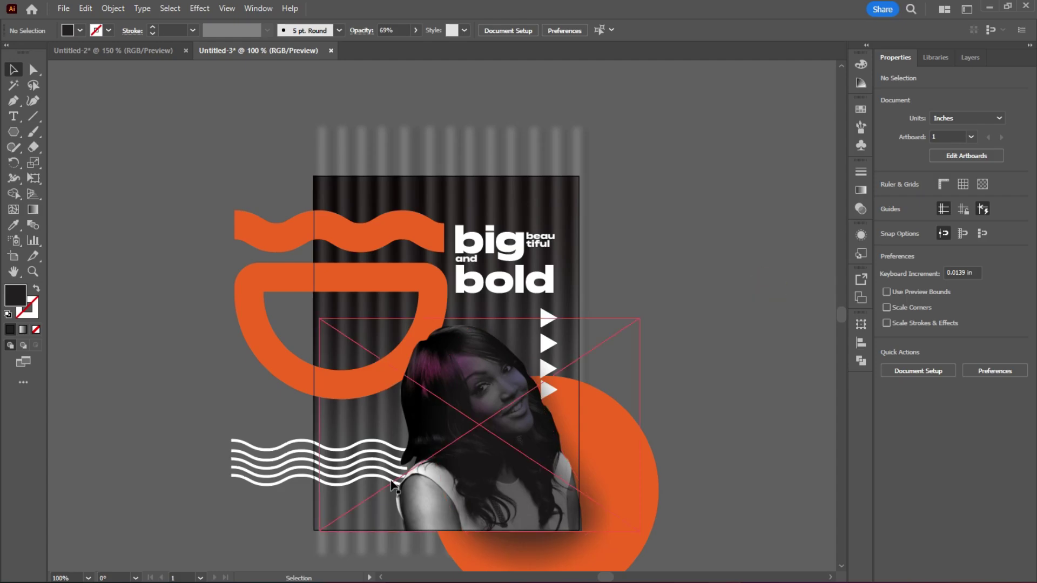
# Bring the portrait image to the front so the blurred shape acts as a shadow behind it
pyautogui.click(406, 522)
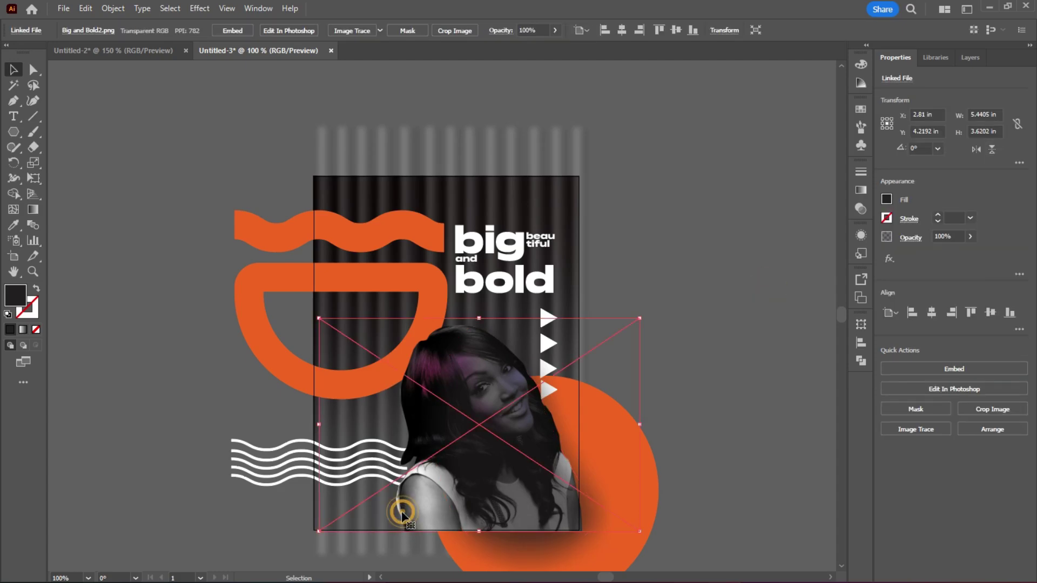
pyautogui.rightClick(323, 517)
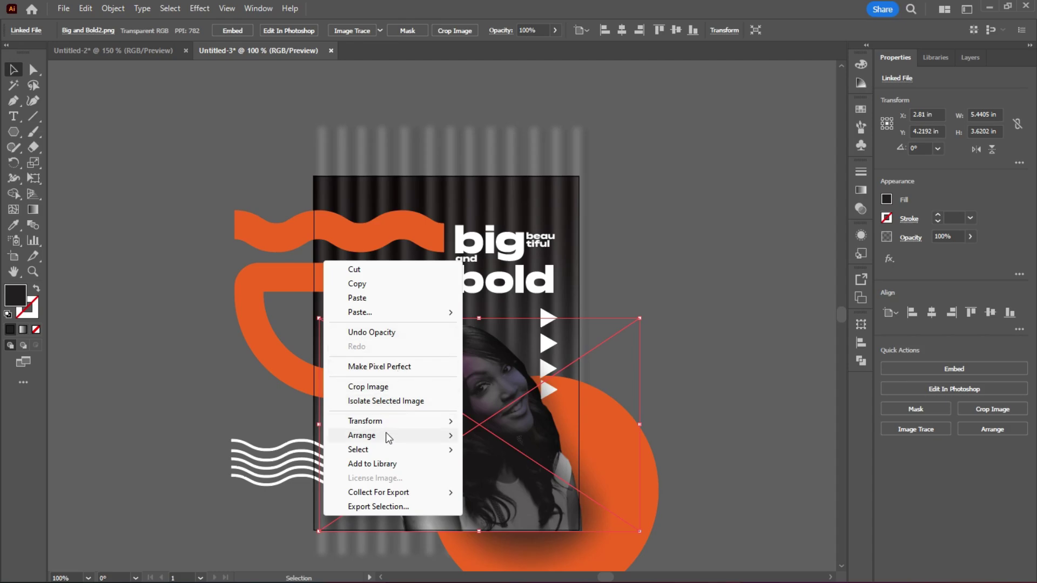
pyautogui.moveTo(386, 436)
pyautogui.click(507, 435)
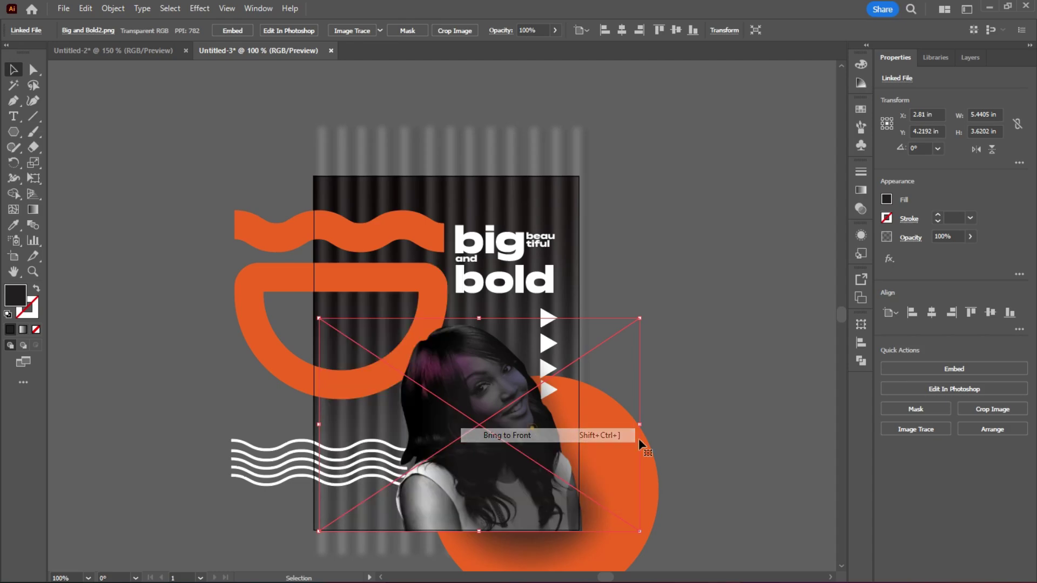
pyautogui.click(737, 246)
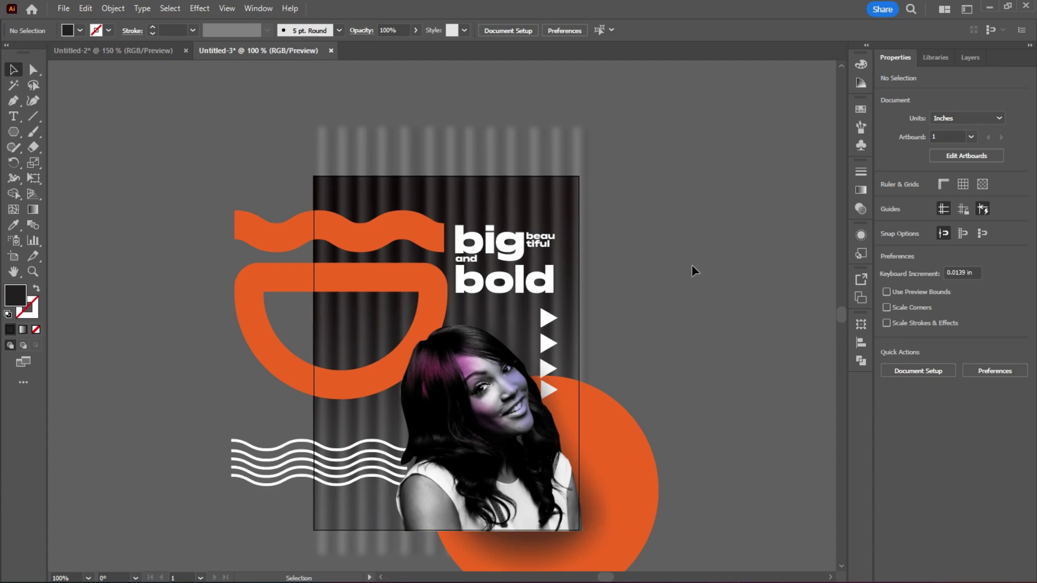
# Create a rectangle 4.5 in wide and 6 in high beside the artboard
pyautogui.scroll(3, 606, 343)
pyautogui.scroll(-3, 518, 368)
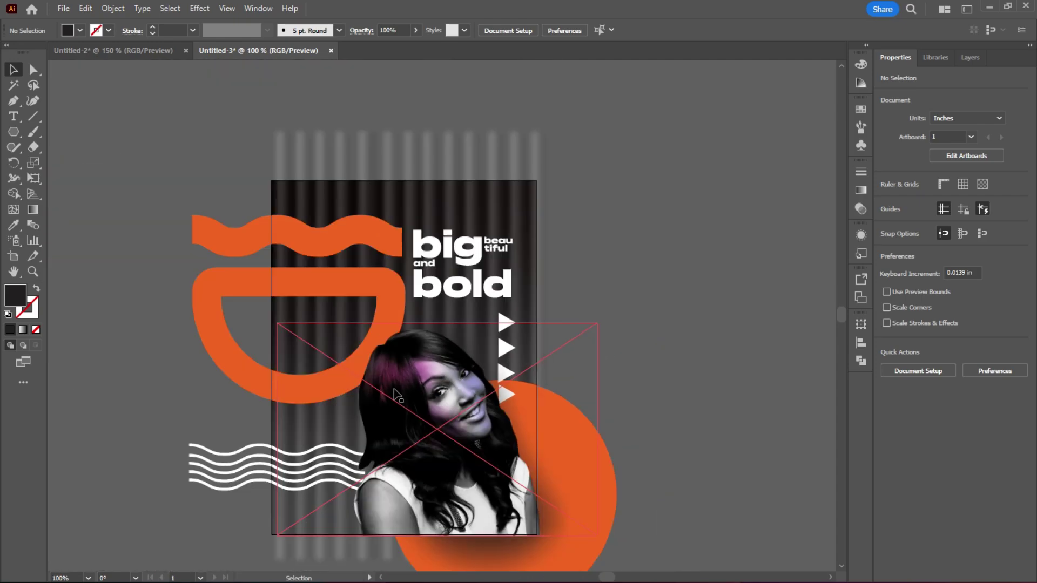
pyautogui.click(646, 272)
pyautogui.moveTo(841, 314); pyautogui.dragTo(839, 323)
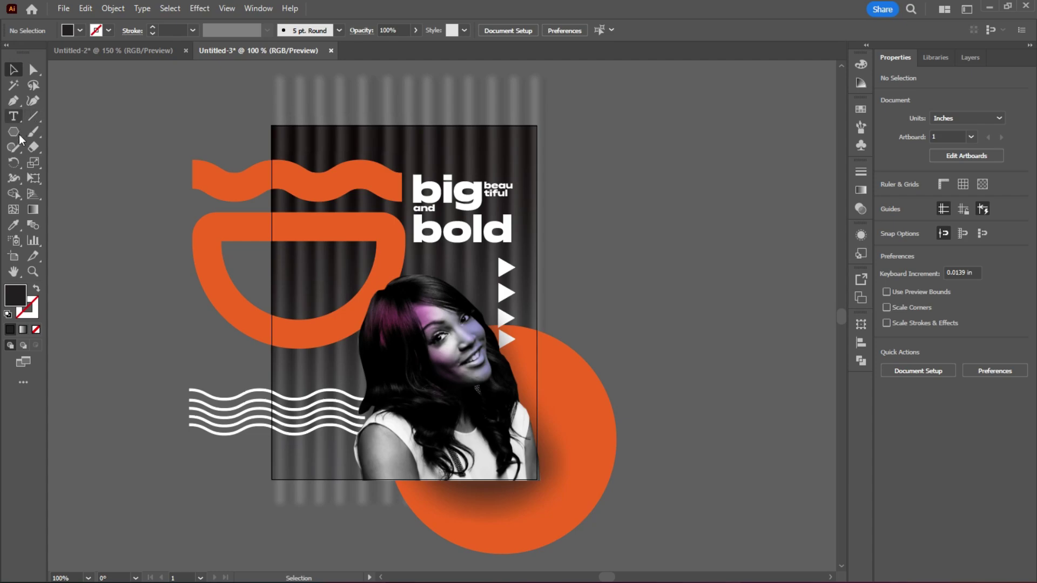
pyautogui.moveTo(13, 136); pyautogui.dragTo(32, 132)
pyautogui.click(659, 160)
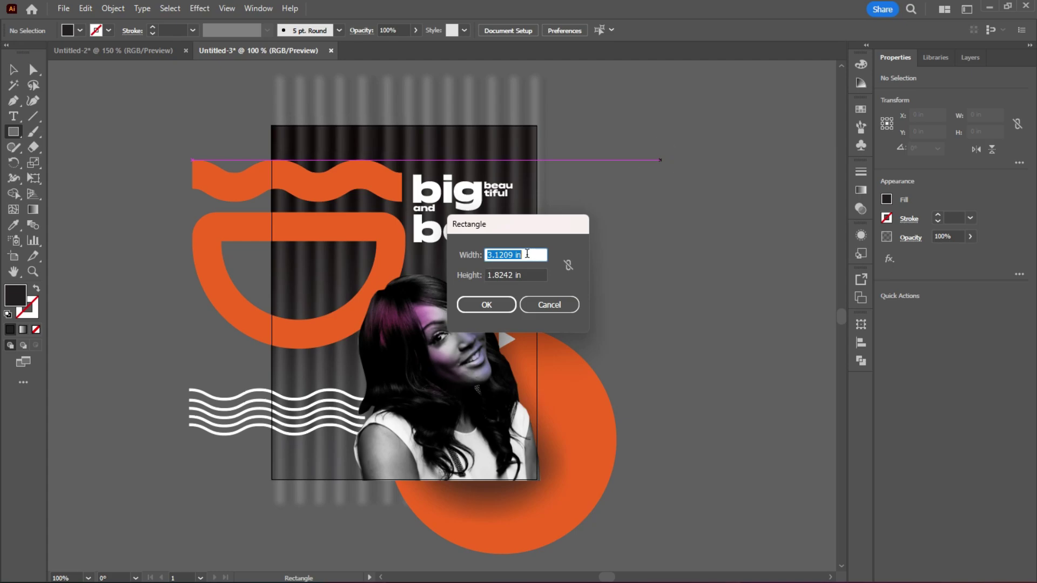
pyautogui.write('4.5')
pyautogui.click(533, 277)
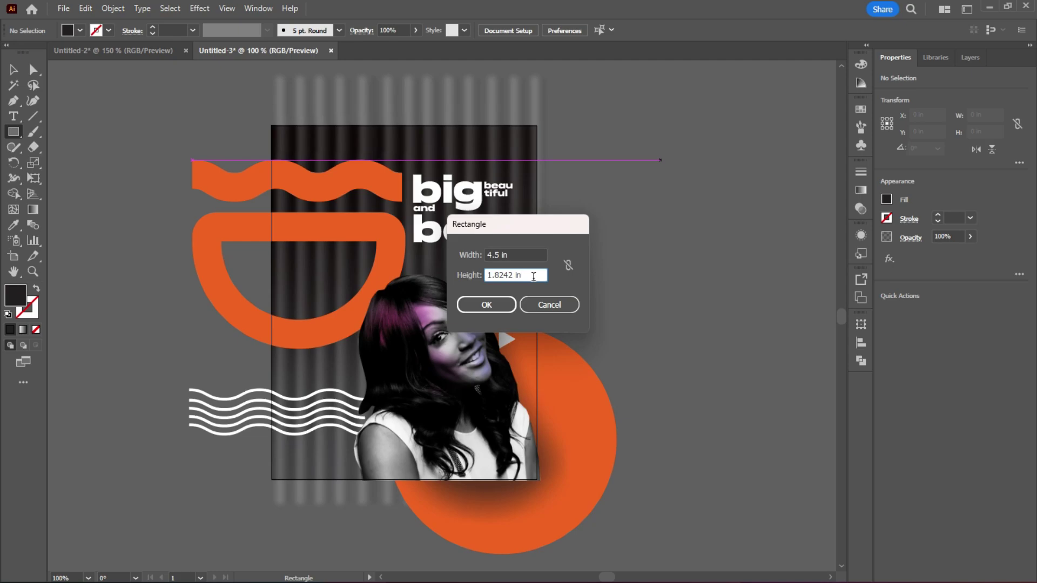
pyautogui.moveTo(508, 271); pyautogui.dragTo(485, 275)
pyautogui.write('6')
pyautogui.click(501, 306)
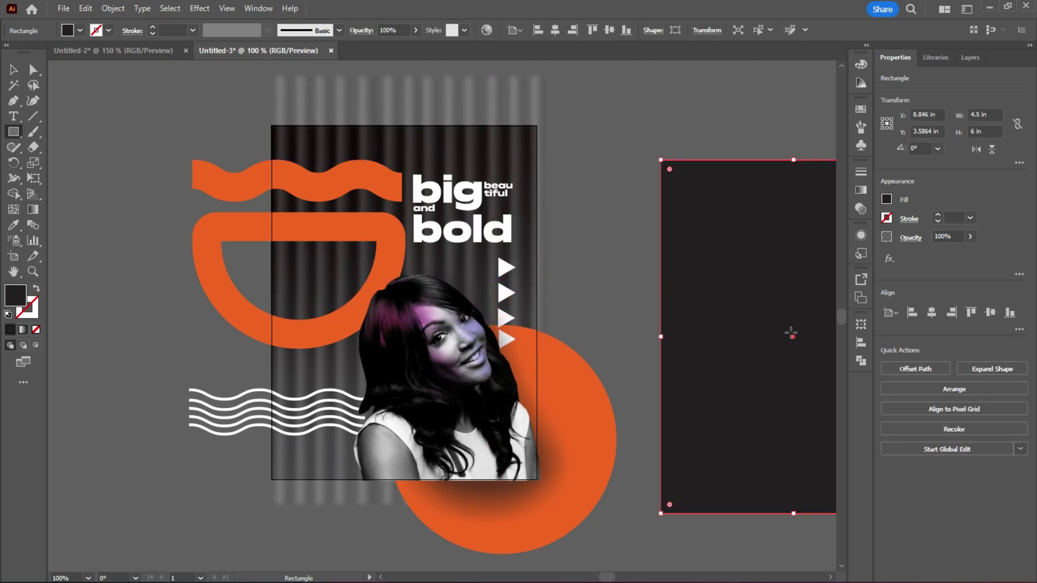
# Center the new rectangle horizontally and vertically on the artboard
pyautogui.click(932, 312)
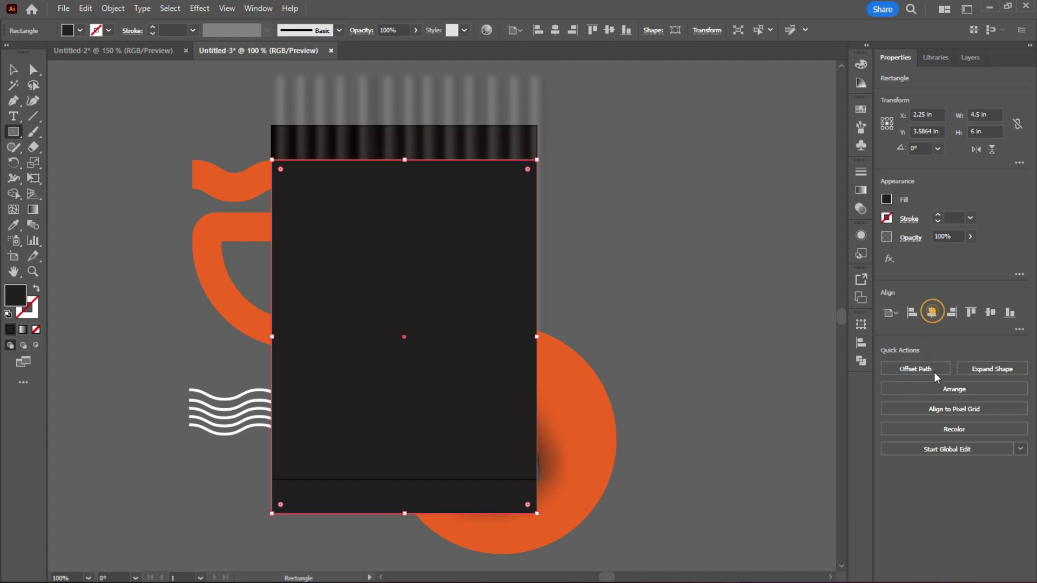
pyautogui.click(991, 312)
pyautogui.click(14, 70)
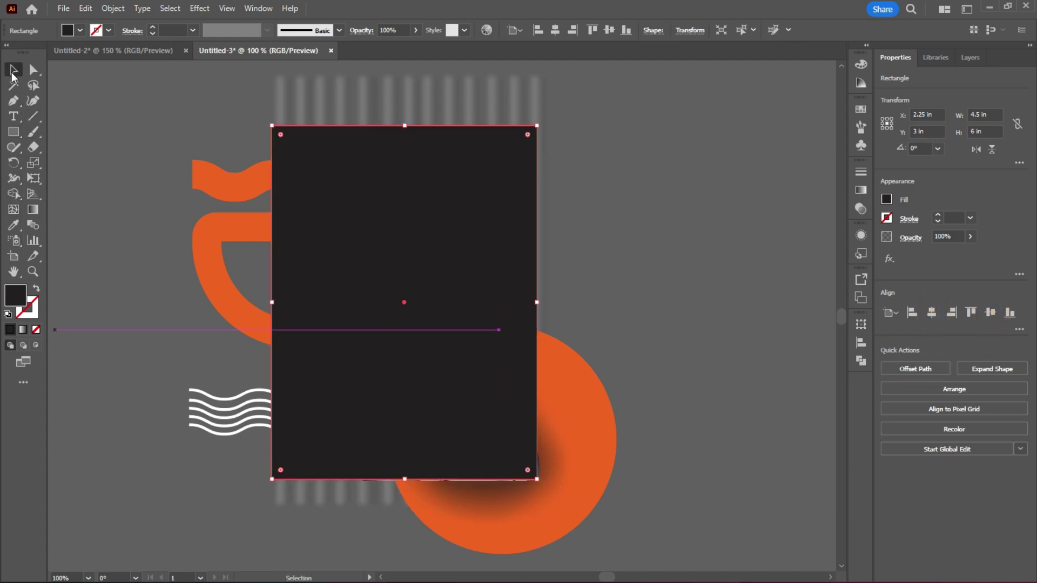
# Select all the poster artwork together with the top rectangle and make a clipping mask from it
pyautogui.moveTo(111, 92); pyautogui.dragTo(588, 485)
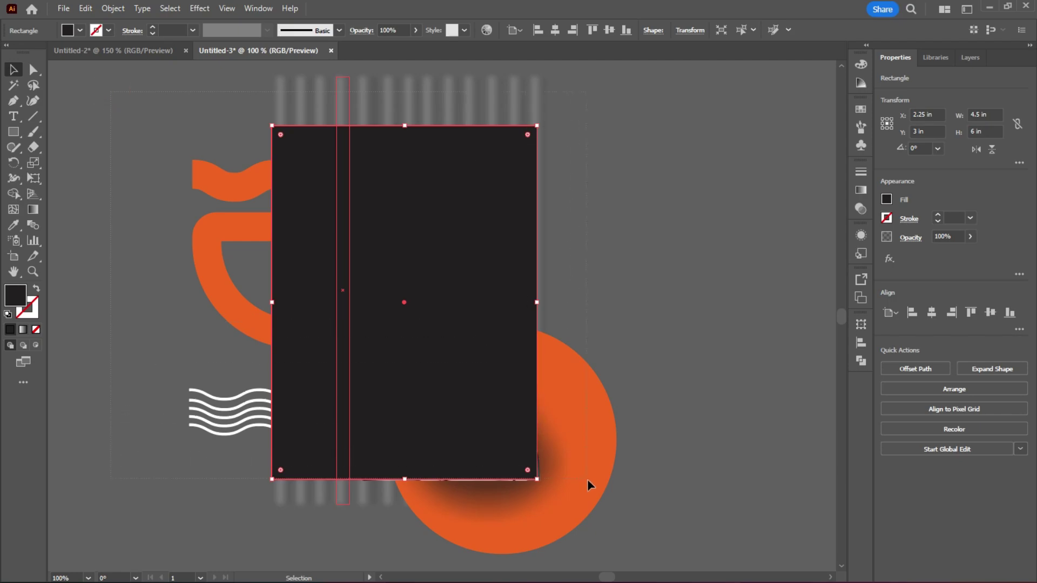
pyautogui.moveTo(619, 521); pyautogui.dragTo(619, 521)
pyautogui.rightClick(361, 219)
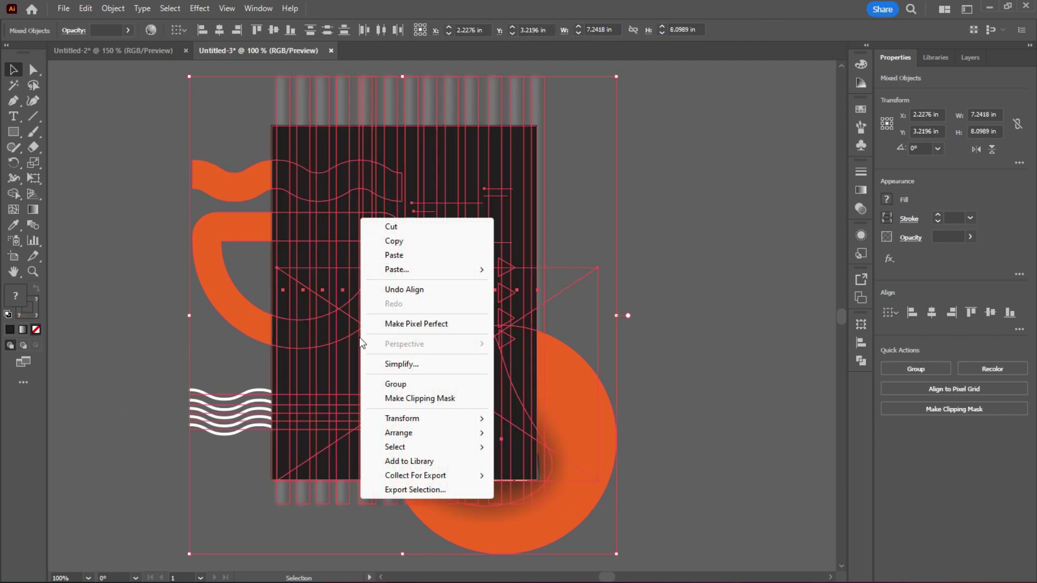
pyautogui.click(419, 398)
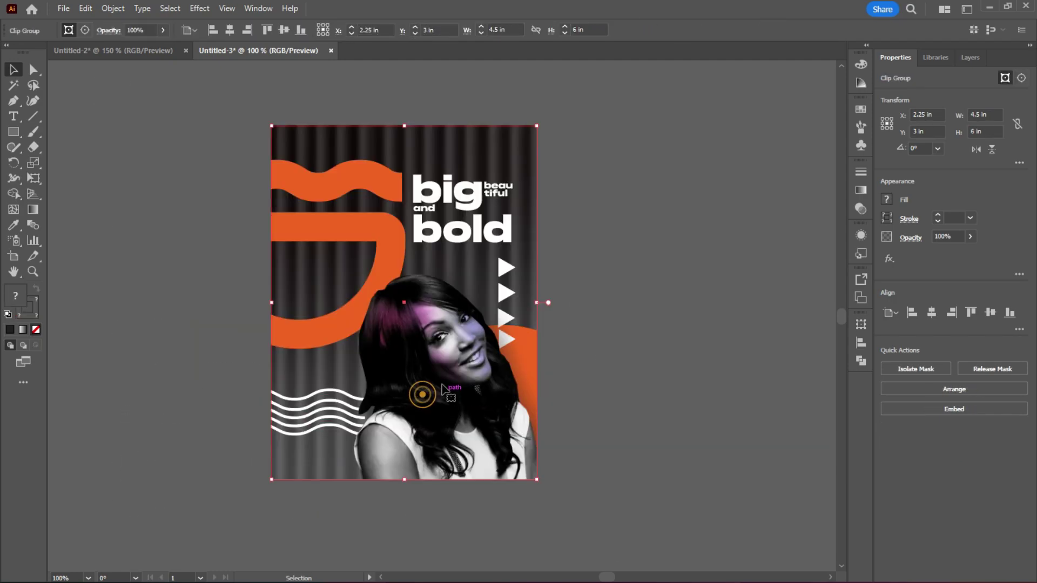
pyautogui.click(644, 273)
pyautogui.scroll(1, 638, 272)
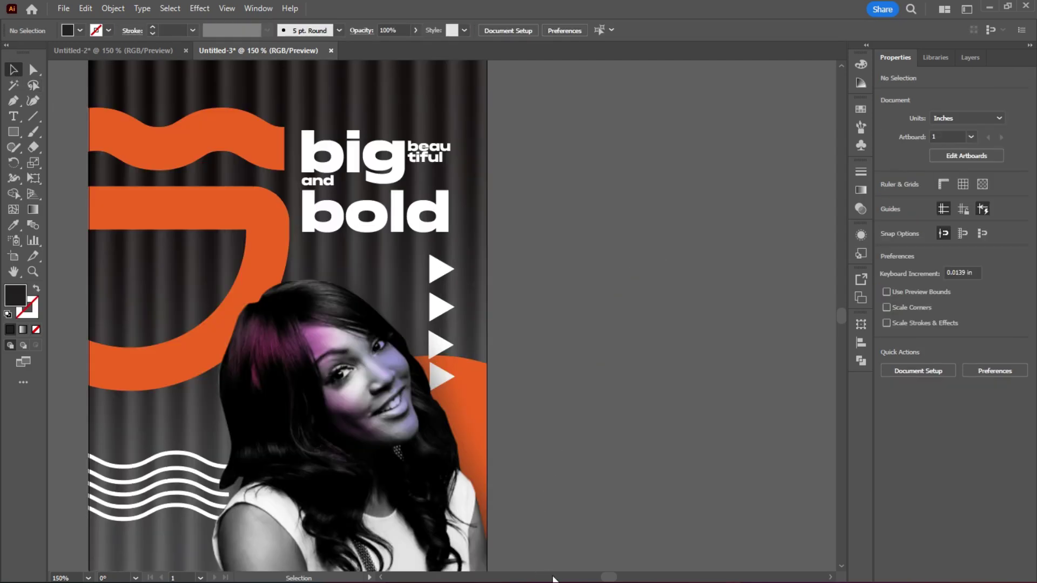
pyautogui.moveTo(607, 578); pyautogui.dragTo(598, 578)
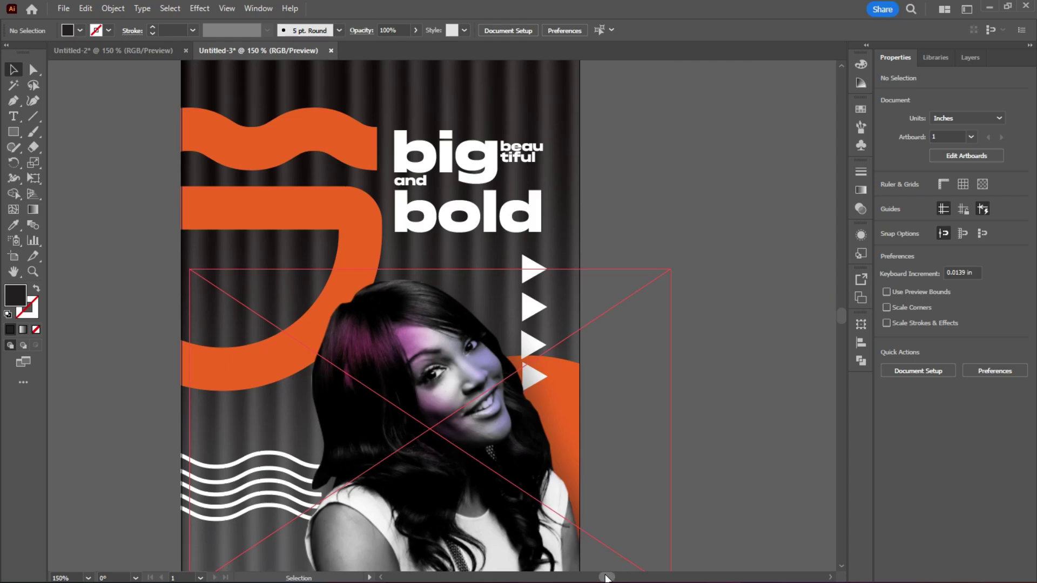
pyautogui.click(117, 304)
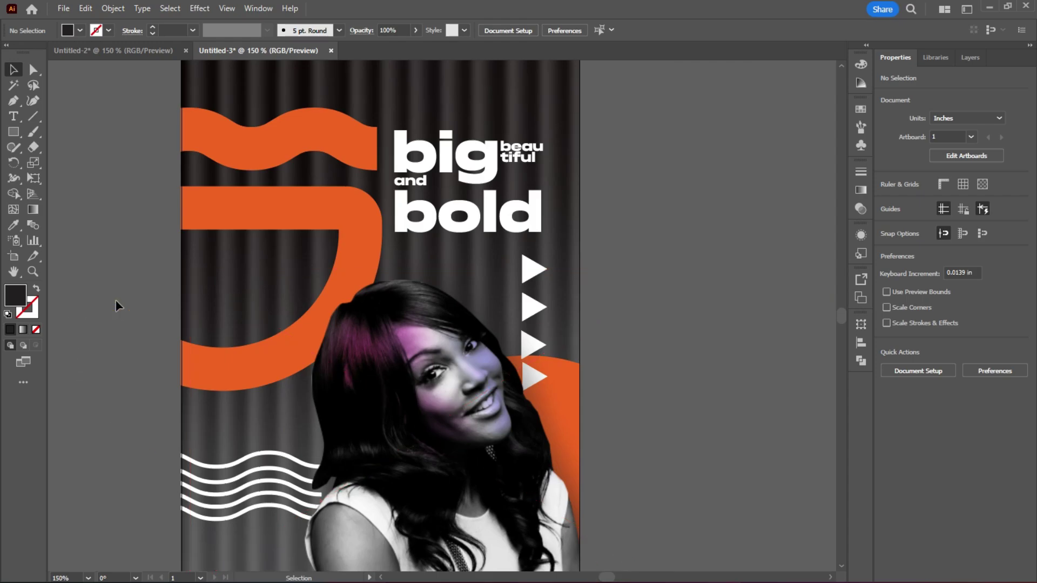